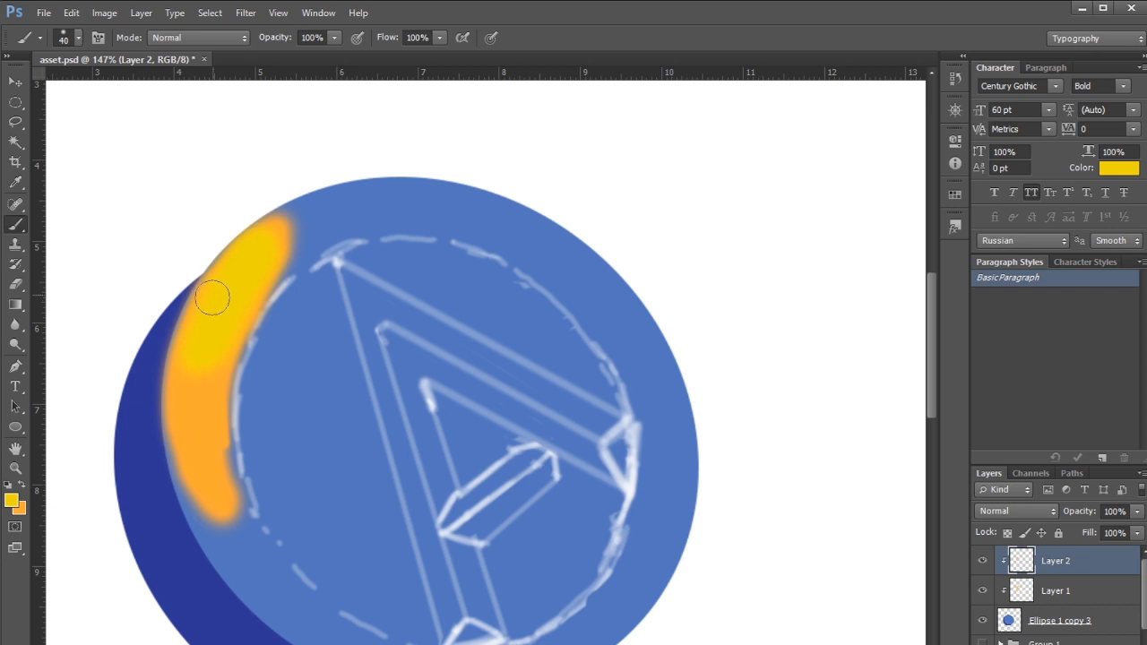
Switch to the Painting workspace and extend the yellow down the coin rim's lower left with the 45 px brush preset
{"action": "left_click", "coordinate": [1098, 38]}
{"action": "left_click", "coordinate": [1089, 102]}
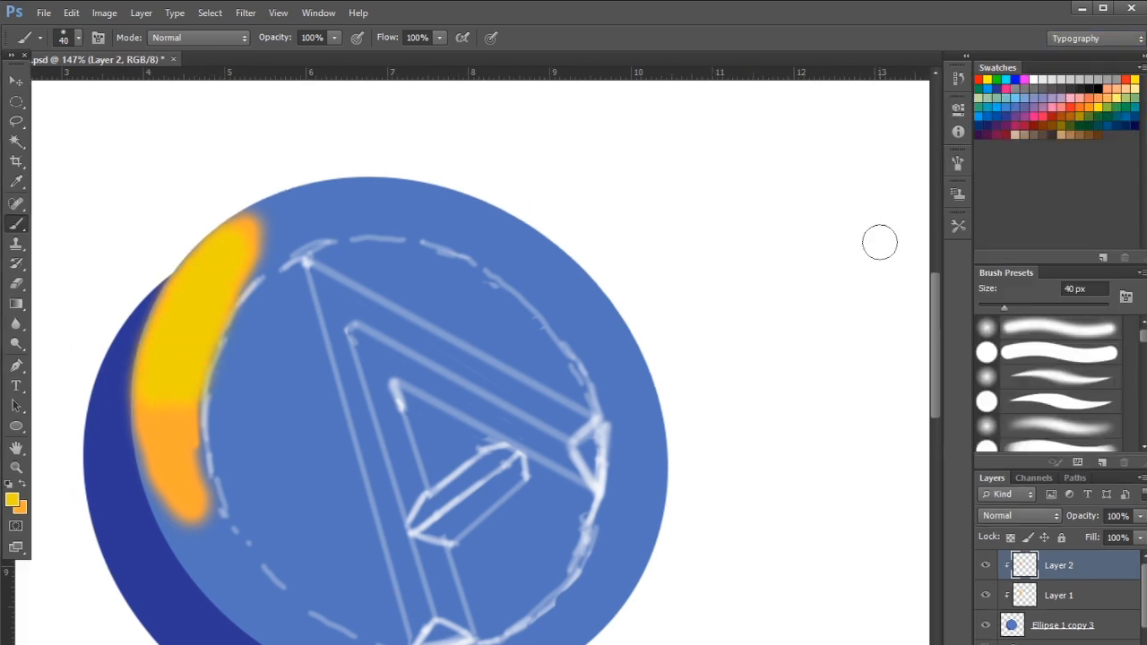
{"action": "left_click", "coordinate": [1146, 451]}
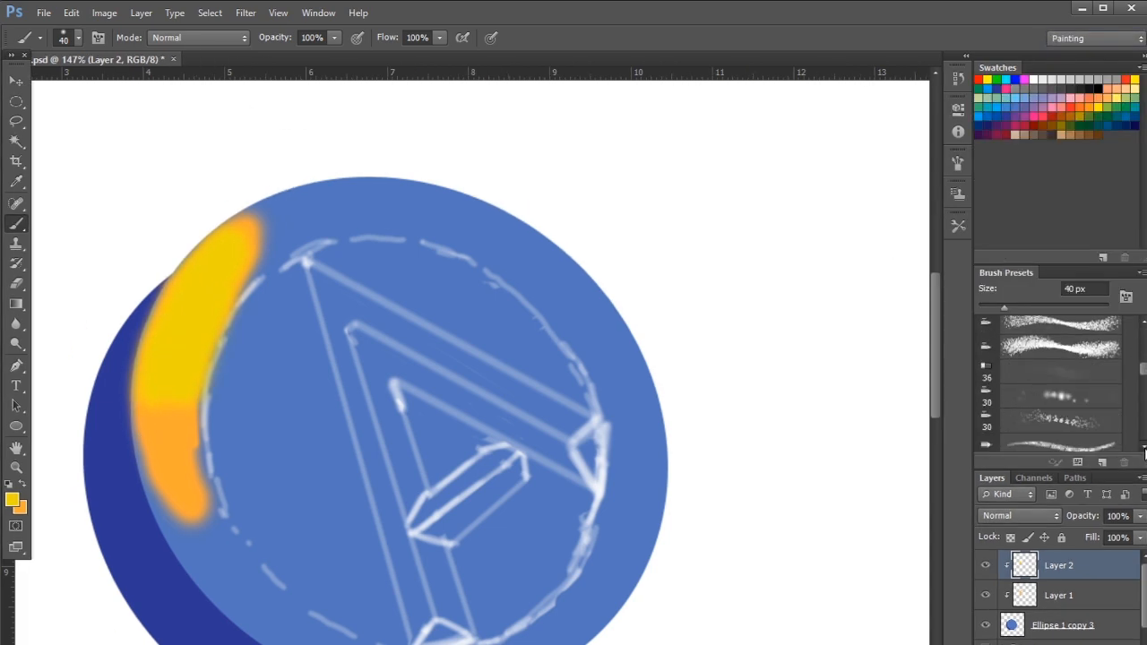
{"action": "left_click", "coordinate": [1081, 401]}
{"action": "left_click", "coordinate": [1143, 451]}
{"action": "left_click", "coordinate": [1040, 358]}
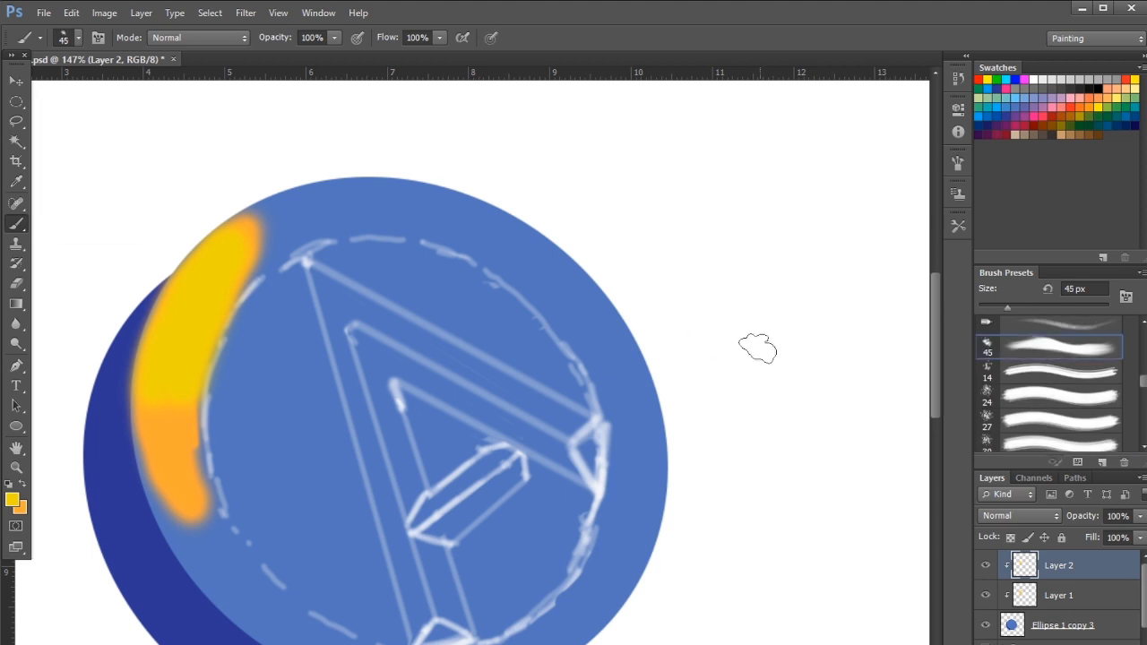
{"action": "left_click_drag", "start_coordinate": [180, 461], "coordinate": [249, 581]}
{"action": "left_click", "coordinate": [1060, 372]}
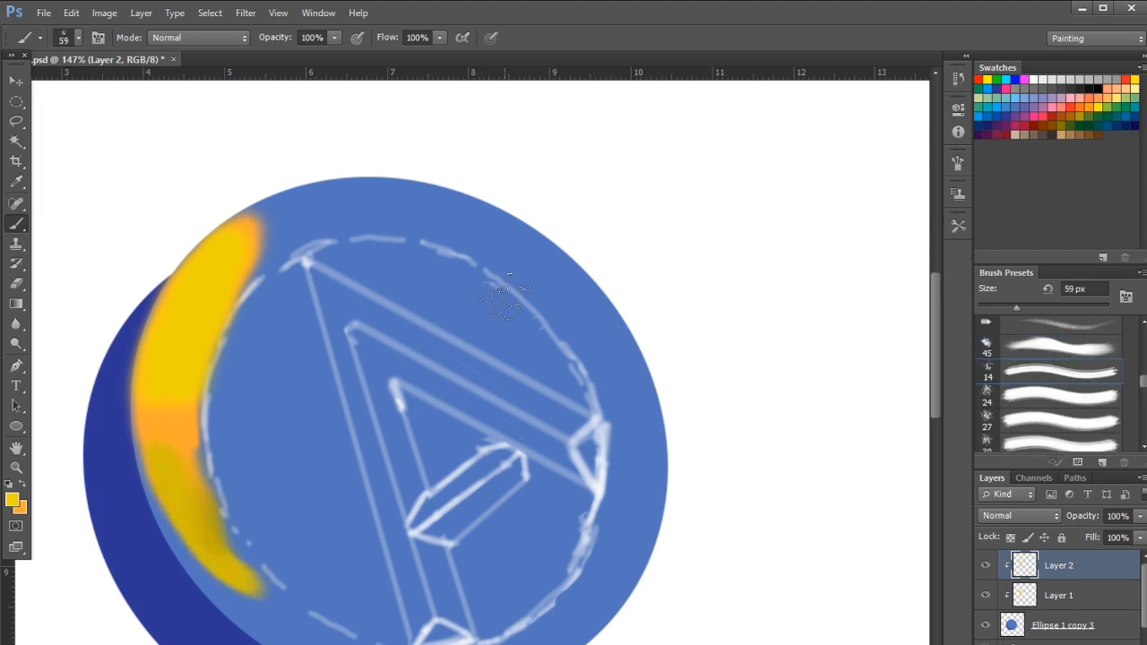
{"action": "scroll", "coordinate": [1053, 436], "scroll_direction": "down", "scroll_amount": 3}
{"action": "left_click", "coordinate": [1053, 435]}
{"action": "mouse_move", "coordinate": [640, 290]}
{"action": "left_mouse_down"}
{"action": "mouse_move", "coordinate": [688, 302]}
{"action": "mouse_move", "coordinate": [630, 506]}
{"action": "left_mouse_up"}
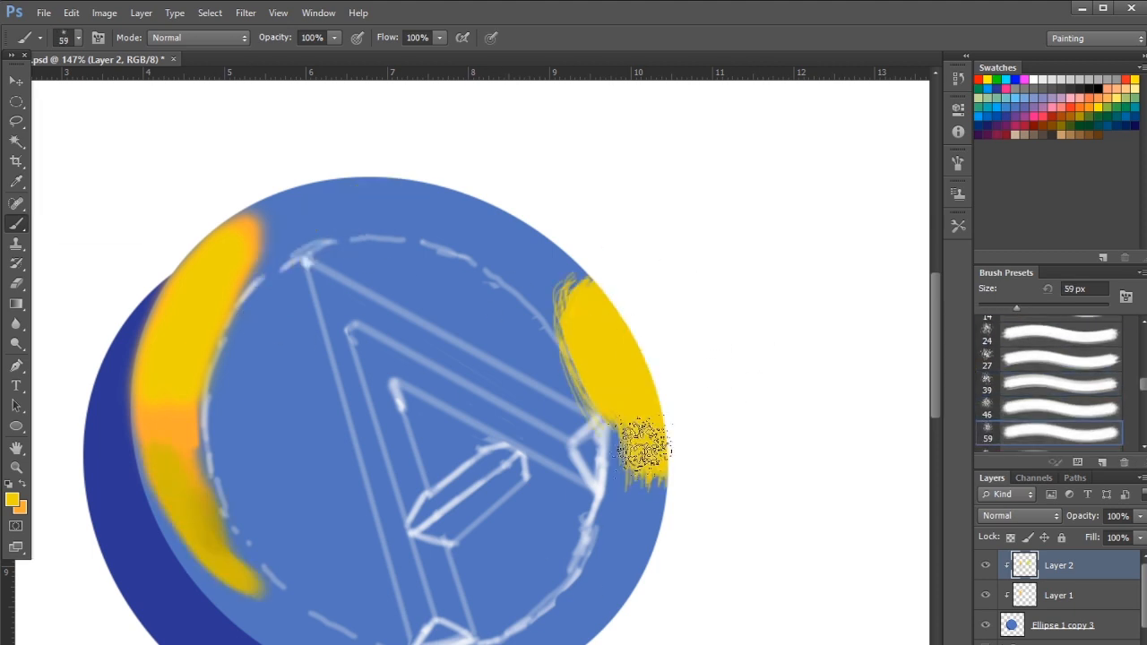
{"action": "key", "text": "ctrl+alt+z"}
{"action": "key", "text": "ctrl+alt+z"}
Paint a yellow stroke along the rim's lower-left outer edge with the 17 px brush preset
{"action": "scroll", "coordinate": [1031, 390], "scroll_direction": "down", "scroll_amount": 3}
{"action": "left_click", "coordinate": [1061, 420]}
{"action": "left_click_drag", "start_coordinate": [146, 439], "coordinate": [261, 608]}
Shade the left rim in yellow and its lower left in brown with a 25 px brush and pressure-controlled opacity
{"action": "key", "text": "bracketright"}
{"action": "key", "text": "bracketright"}
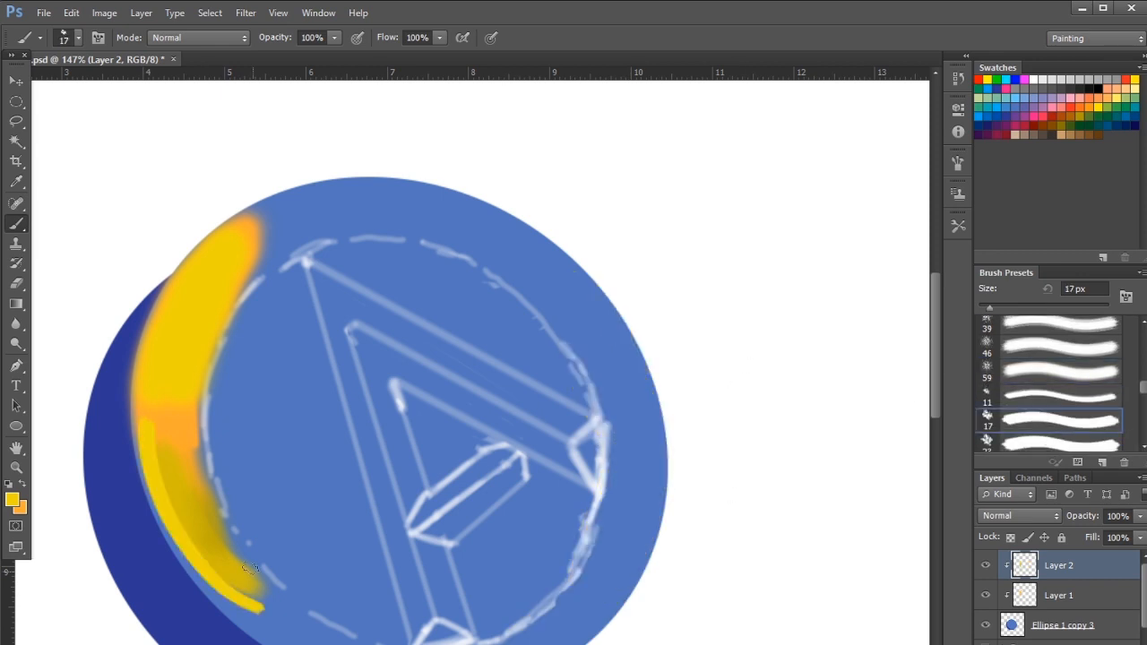
{"action": "left_click", "coordinate": [362, 41]}
{"action": "mouse_move", "coordinate": [285, 215]}
{"action": "left_mouse_down"}
{"action": "mouse_move", "coordinate": [171, 359]}
{"action": "mouse_move", "coordinate": [224, 559]}
{"action": "mouse_move", "coordinate": [204, 427]}
{"action": "left_mouse_up"}
{"action": "mouse_move", "coordinate": [169, 528]}
{"action": "left_mouse_down"}
{"action": "mouse_move", "coordinate": [256, 627]}
{"action": "mouse_move", "coordinate": [301, 638]}
{"action": "left_mouse_up"}
{"action": "mouse_move", "coordinate": [175, 445]}
{"action": "left_mouse_down"}
{"action": "mouse_move", "coordinate": [154, 371]}
{"action": "mouse_move", "coordinate": [260, 609]}
{"action": "mouse_move", "coordinate": [224, 502]}
{"action": "mouse_move", "coordinate": [304, 638]}
{"action": "left_mouse_up"}
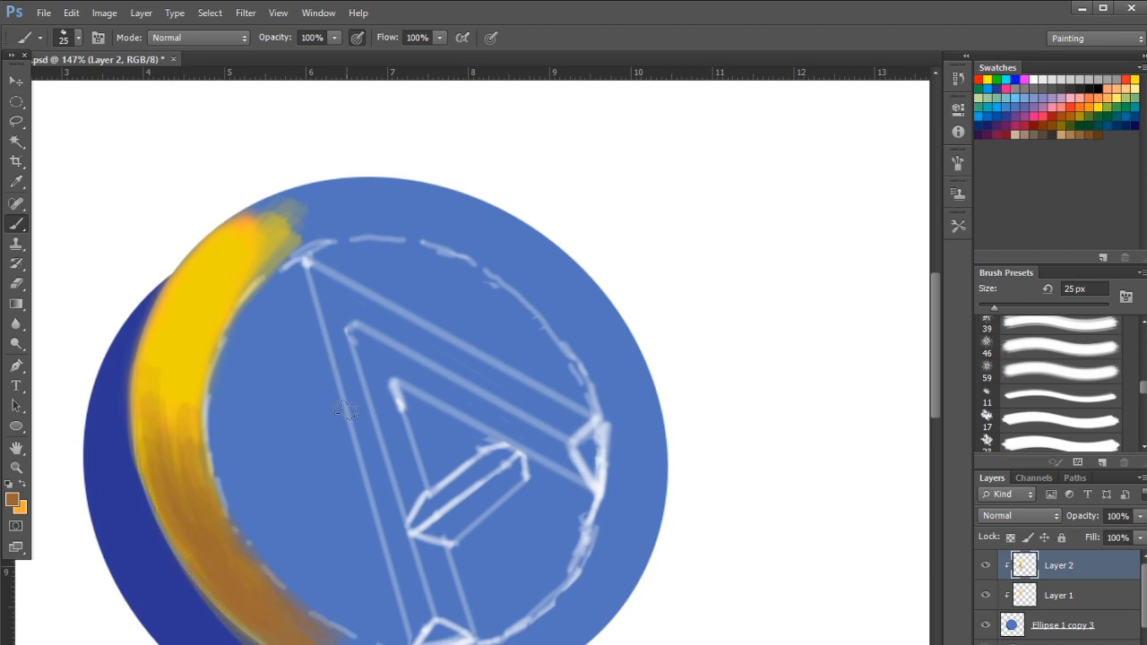
Extend the rim shading over the coin's upper left, blending sampled yellow with brown
{"action": "mouse_move", "coordinate": [301, 247]}
{"action": "left_mouse_down"}
{"action": "mouse_move", "coordinate": [292, 208]}
{"action": "mouse_move", "coordinate": [213, 257]}
{"action": "mouse_move", "coordinate": [306, 229]}
{"action": "mouse_move", "coordinate": [272, 229]}
{"action": "mouse_move", "coordinate": [279, 212]}
{"action": "mouse_move", "coordinate": [328, 223]}
{"action": "left_mouse_up"}
{"action": "left_click", "coordinate": [240, 256], "text": "alt"}
{"action": "left_click_drag", "start_coordinate": [260, 238], "coordinate": [319, 211]}
{"action": "left_click_drag", "start_coordinate": [242, 264], "coordinate": [327, 224]}
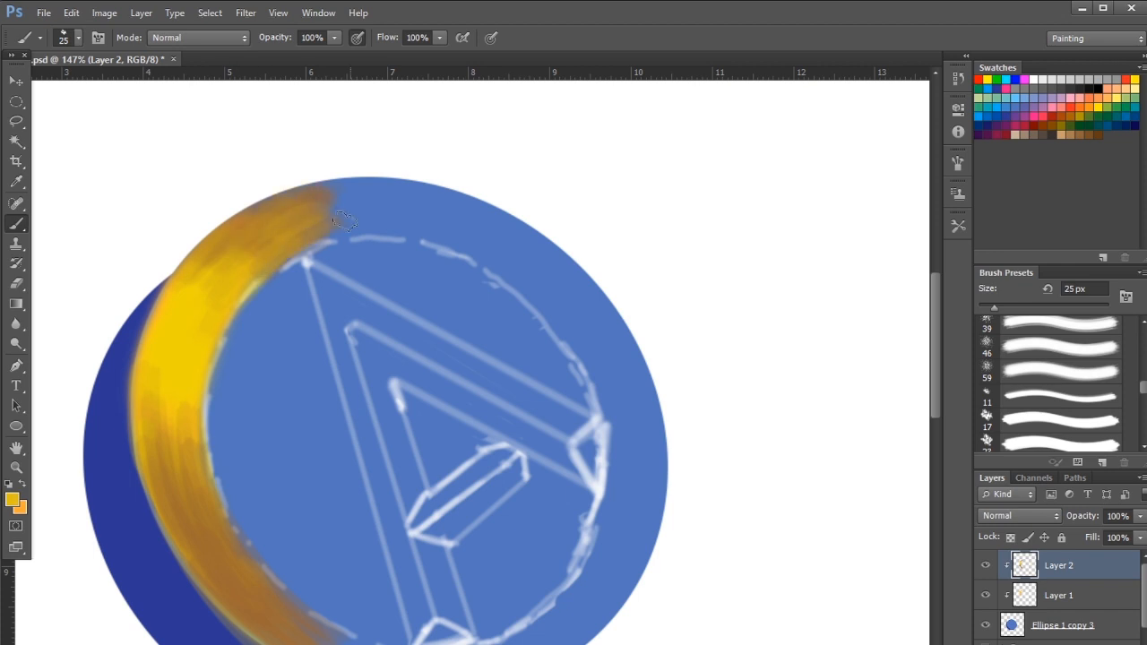
{"action": "left_click_drag", "start_coordinate": [202, 267], "coordinate": [339, 195]}
{"action": "left_click_drag", "start_coordinate": [296, 241], "coordinate": [358, 224]}
Paint the rim brown along the bottom and up the right side of the coin
{"action": "left_click_drag", "start_coordinate": [322, 273], "coordinate": [282, 214]}
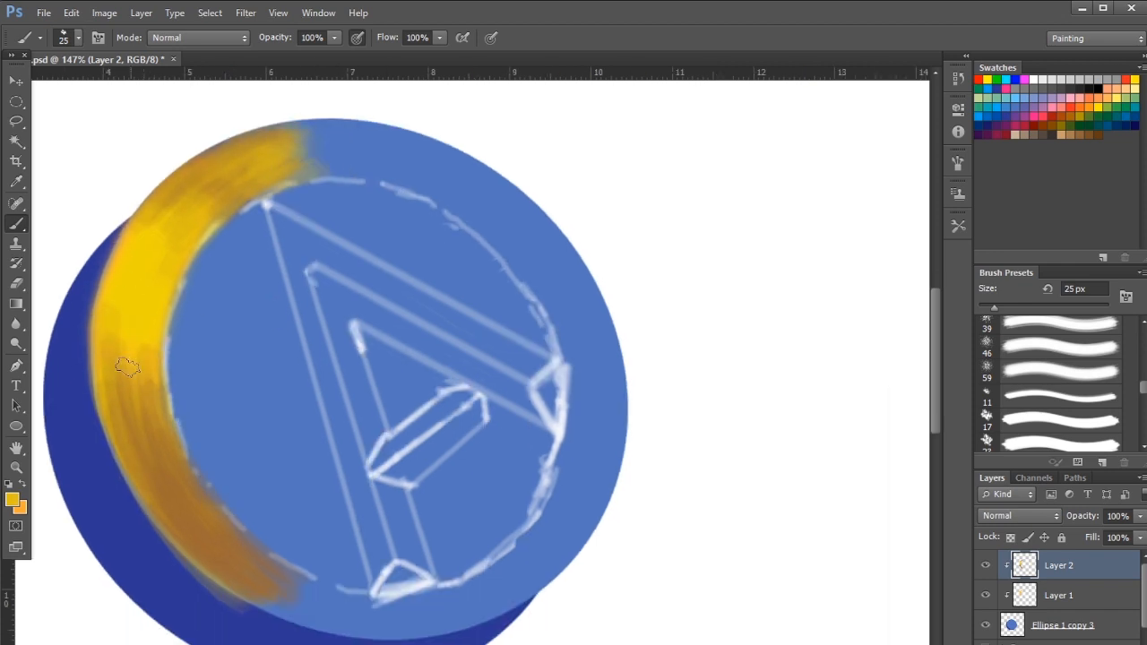
{"action": "scroll", "coordinate": [414, 481], "scroll_direction": "down", "scroll_amount": 1}
{"action": "mouse_move", "coordinate": [347, 578]}
{"action": "left_mouse_down"}
{"action": "mouse_move", "coordinate": [407, 573]}
{"action": "mouse_move", "coordinate": [394, 597]}
{"action": "mouse_move", "coordinate": [489, 547]}
{"action": "mouse_move", "coordinate": [457, 581]}
{"action": "mouse_move", "coordinate": [593, 408]}
{"action": "left_mouse_up"}
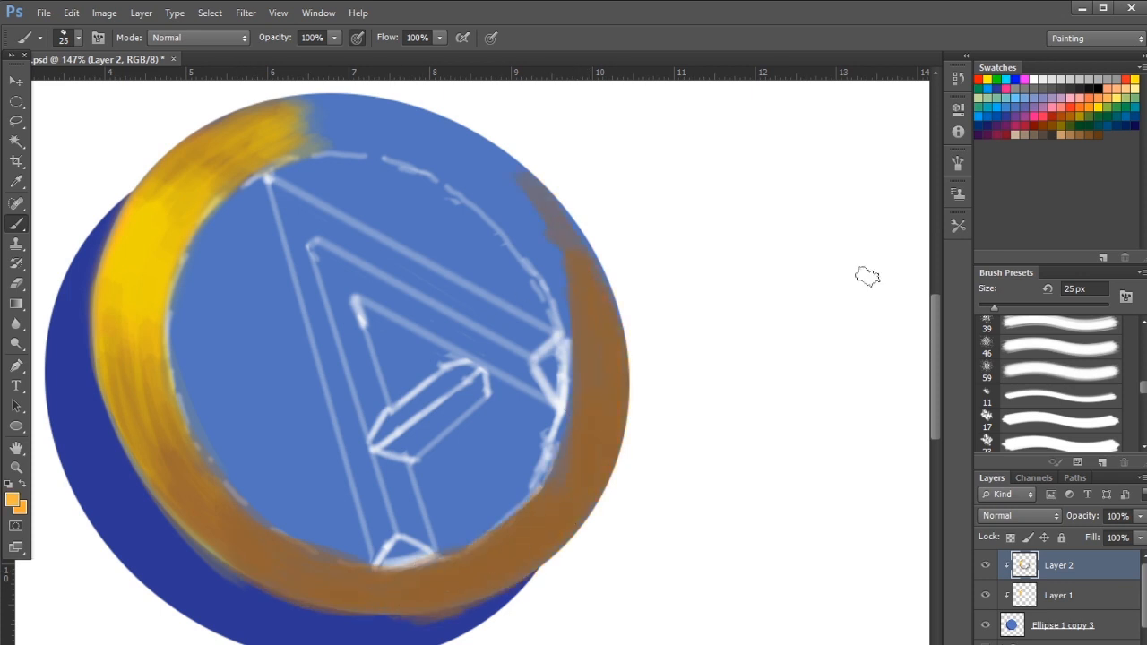
Paint the rim's top and right side in light orange, enlarging the brush to 45 px at 49% opacity
{"action": "left_click_drag", "start_coordinate": [582, 289], "coordinate": [435, 154]}
{"action": "left_click_drag", "start_coordinate": [493, 181], "coordinate": [610, 334]}
{"action": "key", "text": "bracketright"}
{"action": "key", "text": "bracketright"}
{"action": "key", "text": "bracketright"}
{"action": "key", "text": "bracketright"}
{"action": "mouse_move", "coordinate": [522, 193]}
{"action": "left_mouse_down"}
{"action": "mouse_move", "coordinate": [610, 395]}
{"action": "mouse_move", "coordinate": [611, 349]}
{"action": "mouse_move", "coordinate": [596, 470]}
{"action": "left_mouse_up"}
{"action": "key", "text": "4"}
{"action": "key", "text": "9"}
{"action": "mouse_move", "coordinate": [552, 538]}
{"action": "left_mouse_down"}
{"action": "mouse_move", "coordinate": [596, 358]}
{"action": "mouse_move", "coordinate": [502, 174]}
{"action": "mouse_move", "coordinate": [268, 112]}
{"action": "left_mouse_up"}
{"action": "mouse_move", "coordinate": [436, 105]}
{"action": "left_mouse_down"}
{"action": "mouse_move", "coordinate": [419, 154]}
{"action": "mouse_move", "coordinate": [302, 132]}
{"action": "mouse_move", "coordinate": [493, 154]}
{"action": "left_mouse_up"}
Pick a deeper orange and paint it over the rim's upper right and lower left
{"action": "left_click", "coordinate": [13, 501]}
{"action": "left_click", "coordinate": [499, 577]}
{"action": "key", "text": "Return"}
{"action": "left_click_drag", "start_coordinate": [575, 285], "coordinate": [557, 235]}
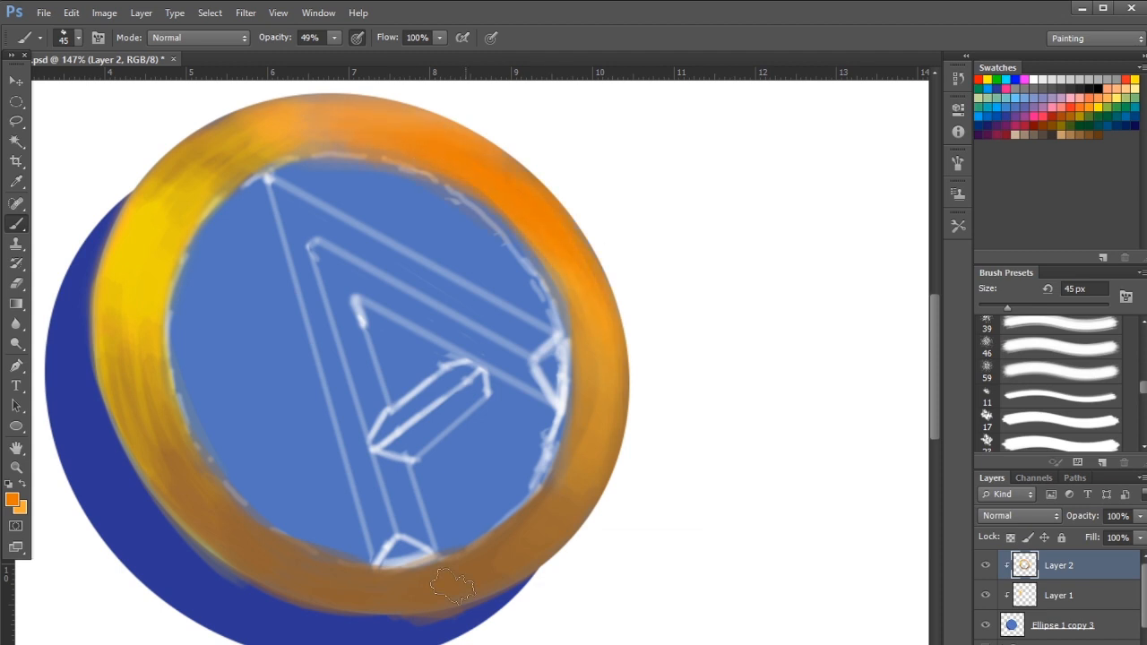
{"action": "left_click_drag", "start_coordinate": [157, 495], "coordinate": [108, 263]}
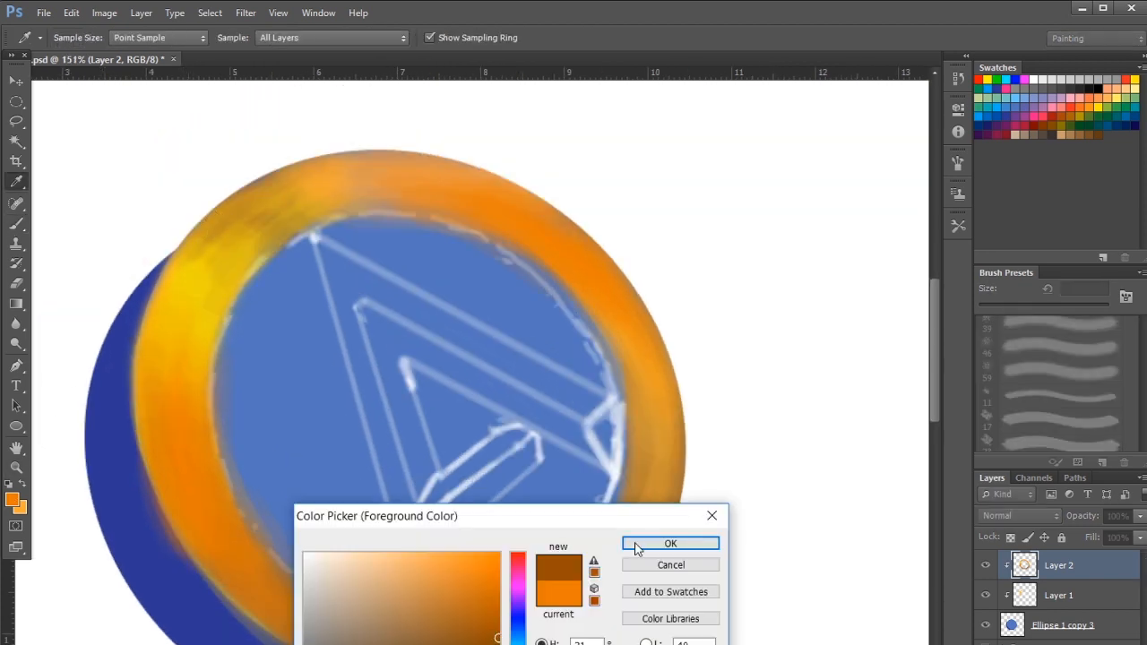
Set the foreground to a dark orange-brown and shade the rim's upper left with it
{"action": "left_click", "coordinate": [636, 547]}
{"action": "mouse_move", "coordinate": [295, 190]}
{"action": "left_mouse_down"}
{"action": "mouse_move", "coordinate": [186, 270]}
{"action": "mouse_move", "coordinate": [358, 190]}
{"action": "left_mouse_up"}
{"action": "left_click_drag", "start_coordinate": [199, 319], "coordinate": [231, 255]}
Sample the rim's golden yellow and brighten the left side of the rim with it
{"action": "left_click_drag", "start_coordinate": [565, 387], "coordinate": [516, 390]}
{"action": "key", "text": "b"}
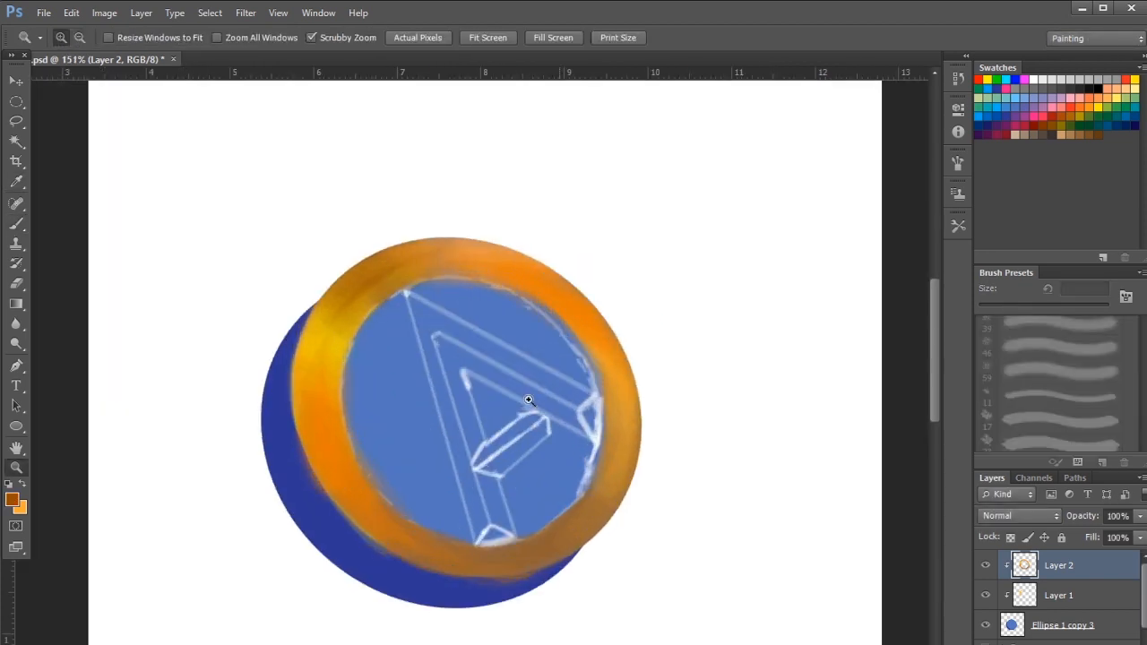
{"action": "left_click", "coordinate": [325, 332], "text": "alt"}
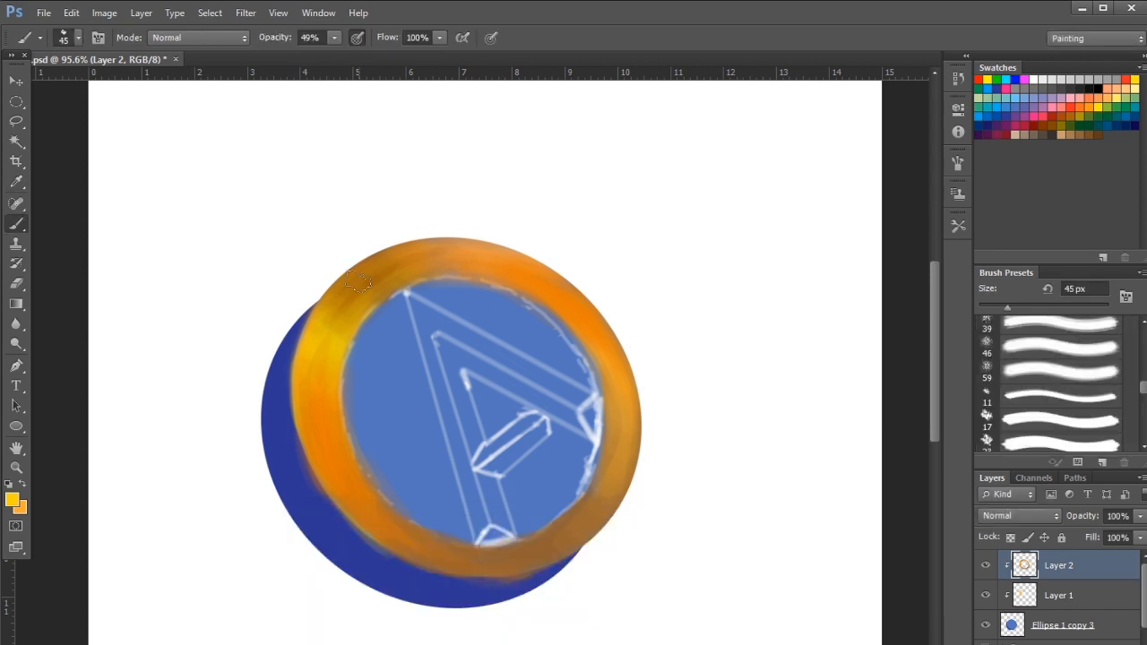
{"action": "mouse_move", "coordinate": [354, 300]}
{"action": "left_mouse_down"}
{"action": "mouse_move", "coordinate": [296, 399]}
{"action": "mouse_move", "coordinate": [359, 300]}
{"action": "mouse_move", "coordinate": [314, 385]}
{"action": "mouse_move", "coordinate": [349, 475]}
{"action": "left_mouse_up"}
Create a new layer above the rim shading
{"action": "left_click_drag", "start_coordinate": [305, 337], "coordinate": [346, 336], "text": "ctrl"}
{"action": "key", "text": "ctrl+shift+n"}
{"action": "left_click", "coordinate": [865, 254]}
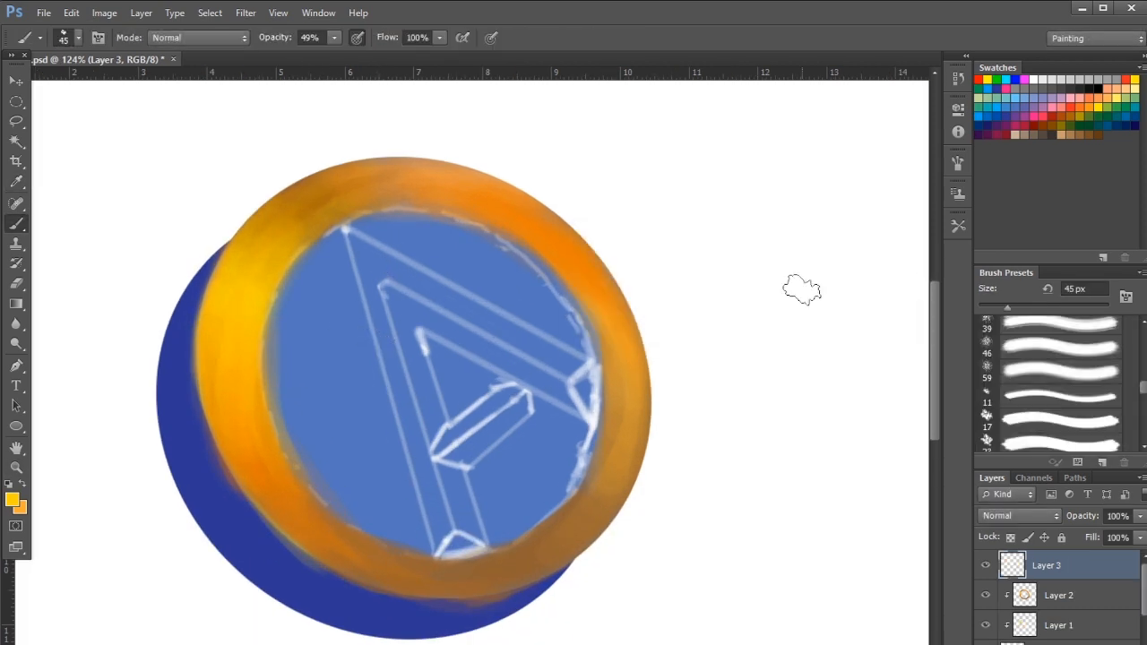
Pick a dark green and paint the left part of the coin's inner disc
{"action": "left_click", "coordinate": [13, 500]}
{"action": "left_click", "coordinate": [518, 644]}
{"action": "left_click", "coordinate": [495, 644]}
{"action": "left_click", "coordinate": [671, 543]}
{"action": "left_click_drag", "start_coordinate": [326, 289], "coordinate": [348, 470]}
{"action": "mouse_move", "coordinate": [305, 273]}
{"action": "left_mouse_down"}
{"action": "mouse_move", "coordinate": [294, 377]}
{"action": "mouse_move", "coordinate": [318, 462]}
{"action": "left_mouse_up"}
{"action": "mouse_move", "coordinate": [274, 305]}
{"action": "left_mouse_down"}
{"action": "mouse_move", "coordinate": [284, 362]}
{"action": "mouse_move", "coordinate": [350, 493]}
{"action": "left_mouse_up"}
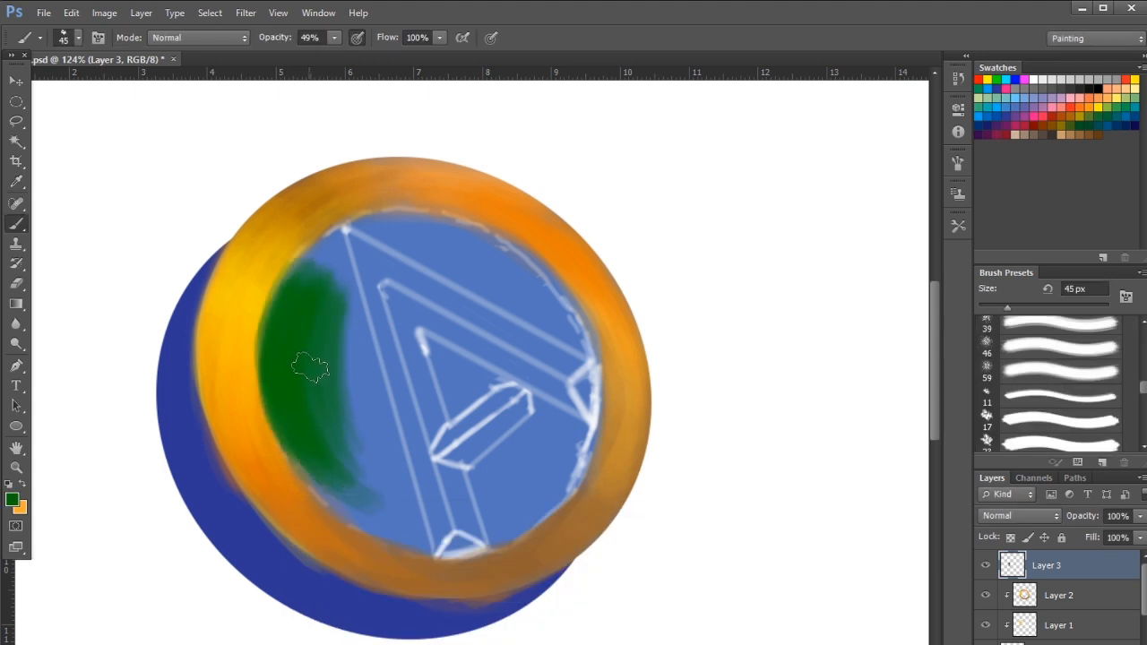
Continue painting green across the middle and right of the inner disc
{"action": "left_click_drag", "start_coordinate": [314, 269], "coordinate": [322, 329]}
{"action": "mouse_move", "coordinate": [340, 251]}
{"action": "left_mouse_down"}
{"action": "mouse_move", "coordinate": [381, 430]}
{"action": "mouse_move", "coordinate": [372, 493]}
{"action": "mouse_move", "coordinate": [317, 466]}
{"action": "mouse_move", "coordinate": [403, 516]}
{"action": "mouse_move", "coordinate": [376, 422]}
{"action": "mouse_move", "coordinate": [364, 509]}
{"action": "mouse_move", "coordinate": [416, 529]}
{"action": "left_mouse_up"}
{"action": "left_click_drag", "start_coordinate": [493, 297], "coordinate": [366, 428]}
{"action": "mouse_move", "coordinate": [433, 345]}
{"action": "left_mouse_down"}
{"action": "mouse_move", "coordinate": [455, 365]}
{"action": "mouse_move", "coordinate": [447, 411]}
{"action": "left_mouse_up"}
{"action": "mouse_move", "coordinate": [422, 235]}
{"action": "left_mouse_down"}
{"action": "mouse_move", "coordinate": [335, 255]}
{"action": "mouse_move", "coordinate": [455, 246]}
{"action": "left_mouse_up"}
{"action": "mouse_move", "coordinate": [456, 245]}
{"action": "left_mouse_down"}
{"action": "mouse_move", "coordinate": [397, 229]}
{"action": "mouse_move", "coordinate": [524, 273]}
{"action": "mouse_move", "coordinate": [574, 341]}
{"action": "mouse_move", "coordinate": [580, 448]}
{"action": "mouse_move", "coordinate": [531, 522]}
{"action": "left_mouse_up"}
Create another new layer and name it "a"
{"action": "key", "text": "ctrl+shift+n"}
{"action": "key", "text": "Return"}
{"action": "key", "text": "z"}
{"action": "double_click", "coordinate": [1059, 566]}
{"action": "type", "text": "a"}
{"action": "key", "text": "Return"}
Sample the rim's yellow, dab it inside the letter A and hide the green Layer 3
{"action": "key", "text": "z"}
{"action": "left_click_drag", "start_coordinate": [480, 350], "coordinate": [529, 352]}
{"action": "left_click", "coordinate": [170, 300], "text": "alt"}
{"action": "left_click_drag", "start_coordinate": [378, 350], "coordinate": [396, 363]}
{"action": "left_click", "coordinate": [986, 595]}
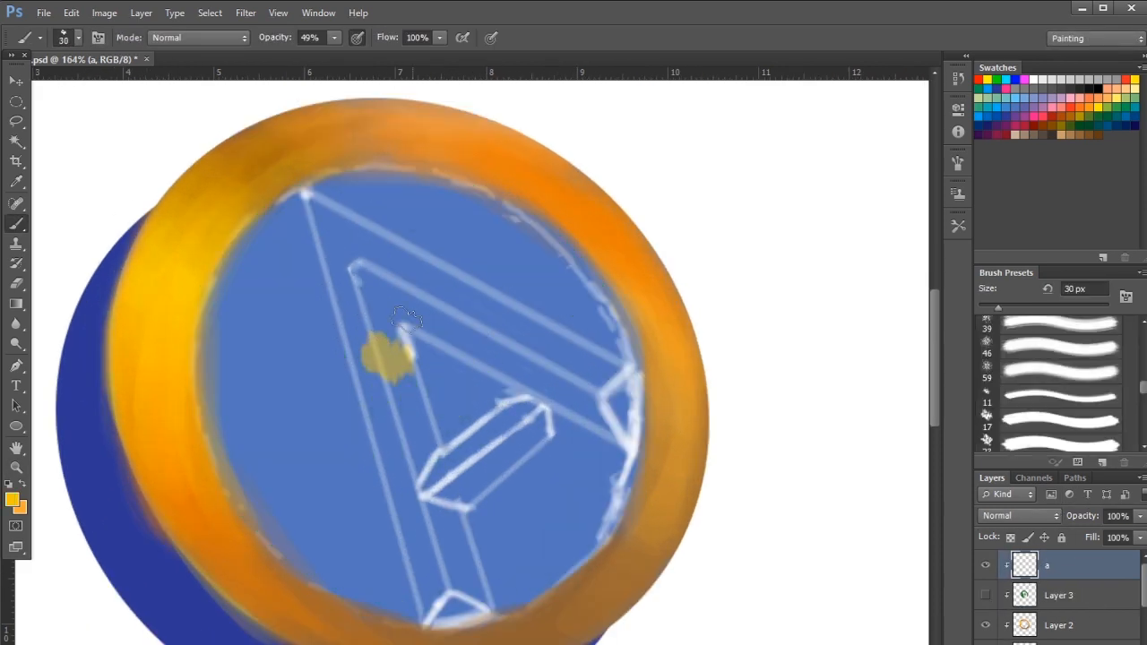
Paint the front face of the letter A's left bar in yellow with a 20 px brush
{"action": "left_click_drag", "start_coordinate": [313, 206], "coordinate": [362, 354]}
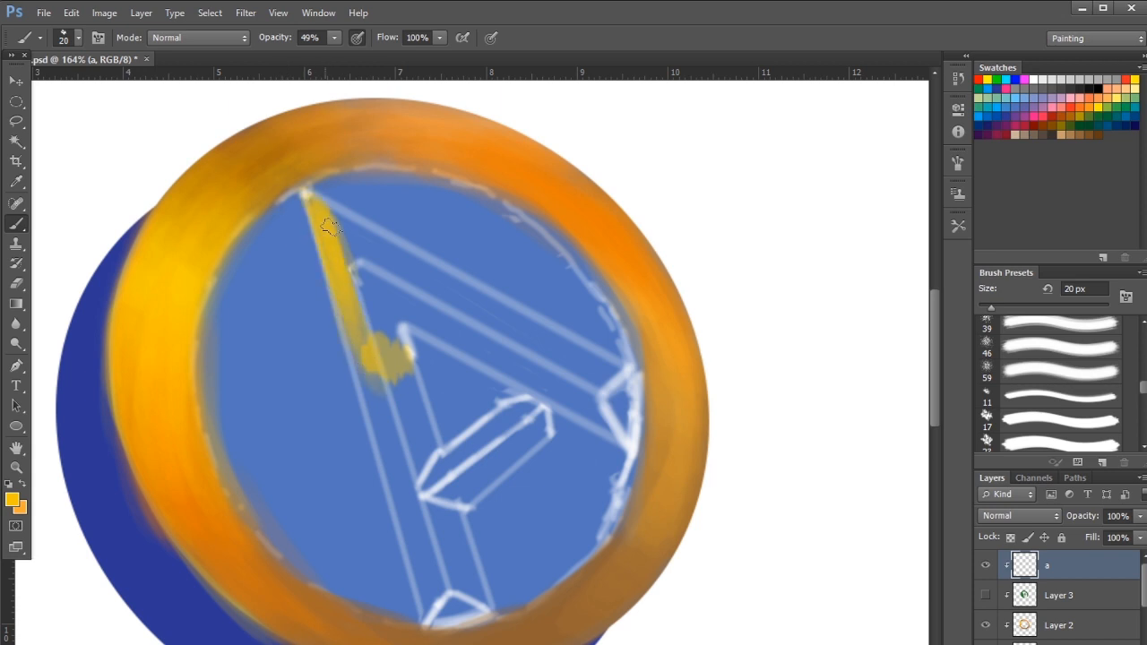
{"action": "left_click_drag", "start_coordinate": [355, 300], "coordinate": [376, 390]}
{"action": "left_click_drag", "start_coordinate": [329, 331], "coordinate": [289, 276]}
{"action": "left_click_drag", "start_coordinate": [267, 155], "coordinate": [340, 387]}
{"action": "left_click_drag", "start_coordinate": [321, 336], "coordinate": [359, 434]}
{"action": "left_click_drag", "start_coordinate": [319, 324], "coordinate": [369, 473]}
{"action": "left_click_drag", "start_coordinate": [335, 359], "coordinate": [385, 504]}
{"action": "mouse_move", "coordinate": [358, 401]}
{"action": "left_mouse_down"}
{"action": "mouse_move", "coordinate": [343, 346]}
{"action": "mouse_move", "coordinate": [362, 448]}
{"action": "left_mouse_up"}
{"action": "left_click_drag", "start_coordinate": [306, 297], "coordinate": [369, 489]}
{"action": "left_click_drag", "start_coordinate": [268, 123], "coordinate": [366, 495]}
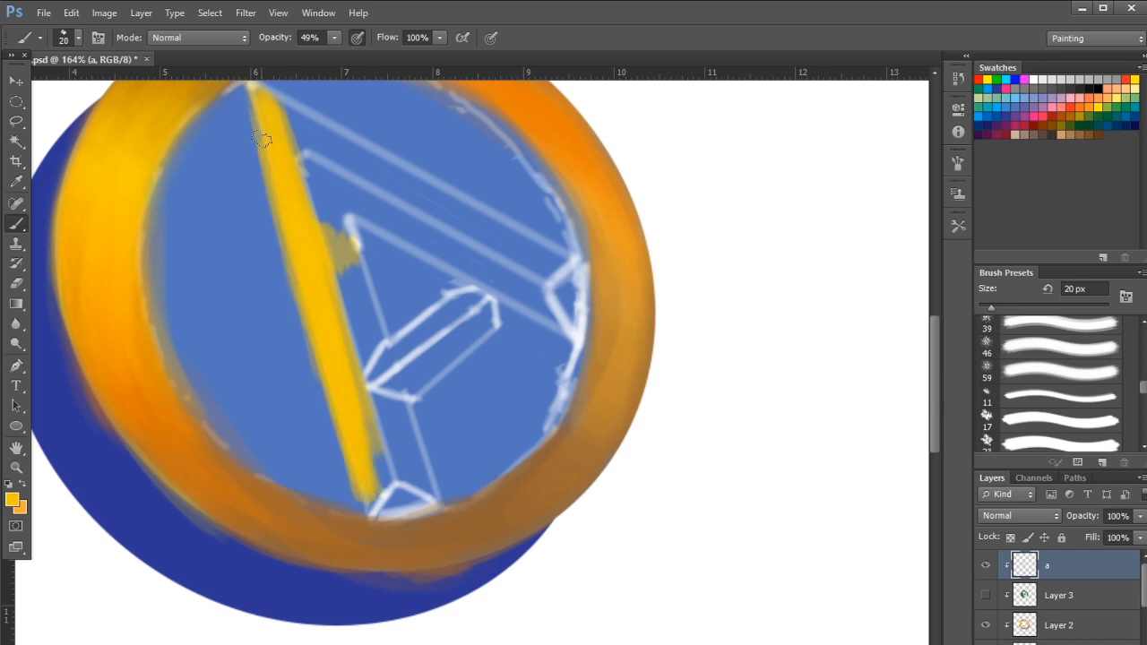
{"action": "scroll", "coordinate": [294, 260], "scroll_direction": "up", "scroll_amount": 3}
{"action": "left_click_drag", "start_coordinate": [357, 558], "coordinate": [342, 534]}
Paint both parts of the left bar's narrow side face in orange and dark brown
{"action": "left_click", "coordinate": [448, 93], "text": "alt"}
{"action": "left_click_drag", "start_coordinate": [289, 226], "coordinate": [345, 399]}
{"action": "left_click", "coordinate": [12, 500]}
{"action": "left_click", "coordinate": [493, 629]}
{"action": "left_click", "coordinate": [671, 543]}
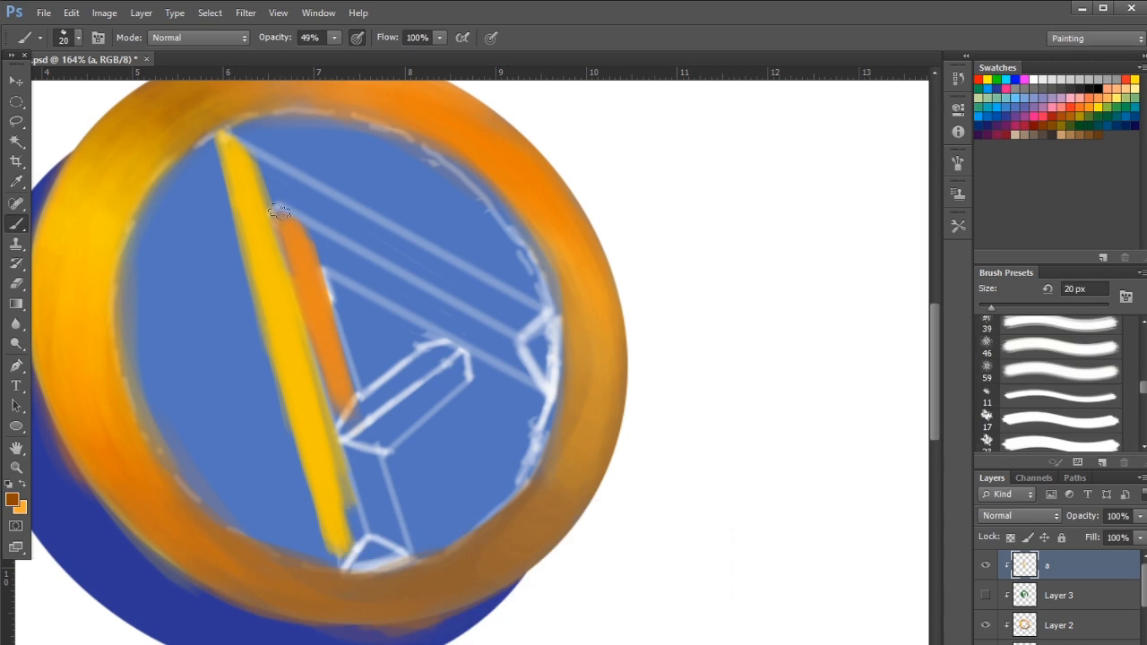
{"action": "mouse_move", "coordinate": [289, 228]}
{"action": "left_mouse_down"}
{"action": "mouse_move", "coordinate": [346, 392]}
{"action": "mouse_move", "coordinate": [338, 411]}
{"action": "left_mouse_up"}
{"action": "left_click_drag", "start_coordinate": [366, 511], "coordinate": [342, 438]}
{"action": "mouse_move", "coordinate": [357, 447]}
{"action": "left_mouse_down"}
{"action": "mouse_move", "coordinate": [338, 403]}
{"action": "mouse_move", "coordinate": [347, 398]}
{"action": "mouse_move", "coordinate": [378, 480]}
{"action": "left_mouse_up"}
{"action": "mouse_move", "coordinate": [392, 416]}
{"action": "left_mouse_down"}
{"action": "mouse_move", "coordinate": [394, 382]}
{"action": "mouse_move", "coordinate": [368, 336]}
{"action": "mouse_move", "coordinate": [379, 330]}
{"action": "left_mouse_up"}
Trace the yellow face of the letter's left bar with the Pen tool and convert the path to a selection
{"action": "key", "text": "p"}
{"action": "left_click", "coordinate": [240, 113]}
{"action": "left_click", "coordinate": [299, 189]}
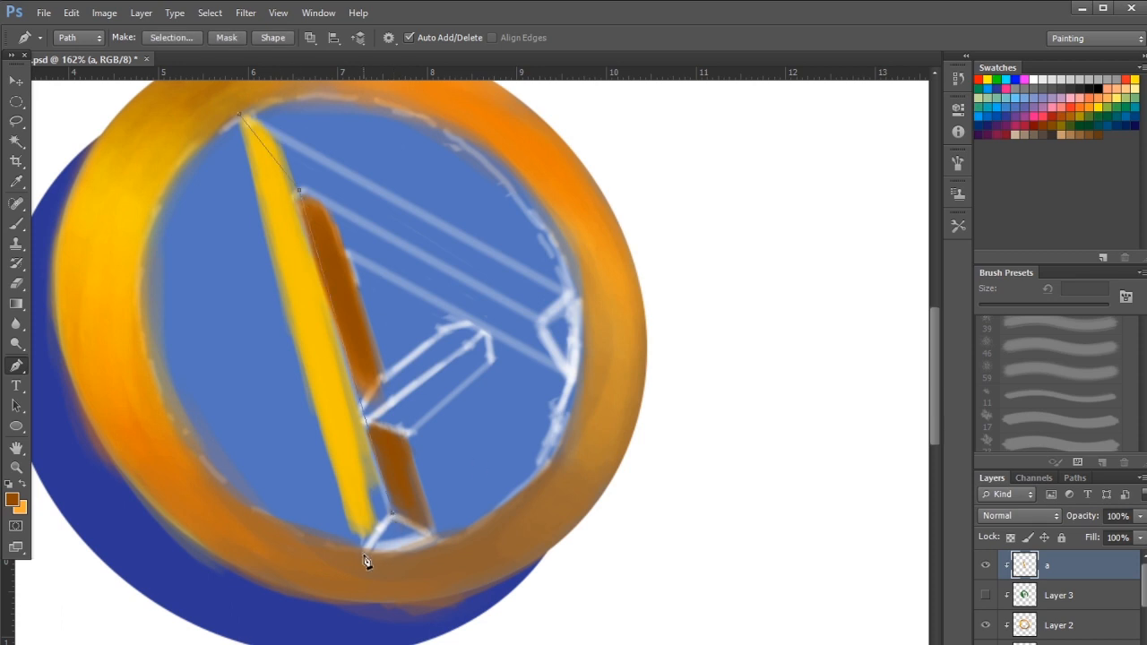
{"action": "left_click", "coordinate": [241, 115]}
{"action": "left_click_drag", "start_coordinate": [340, 268], "coordinate": [315, 289]}
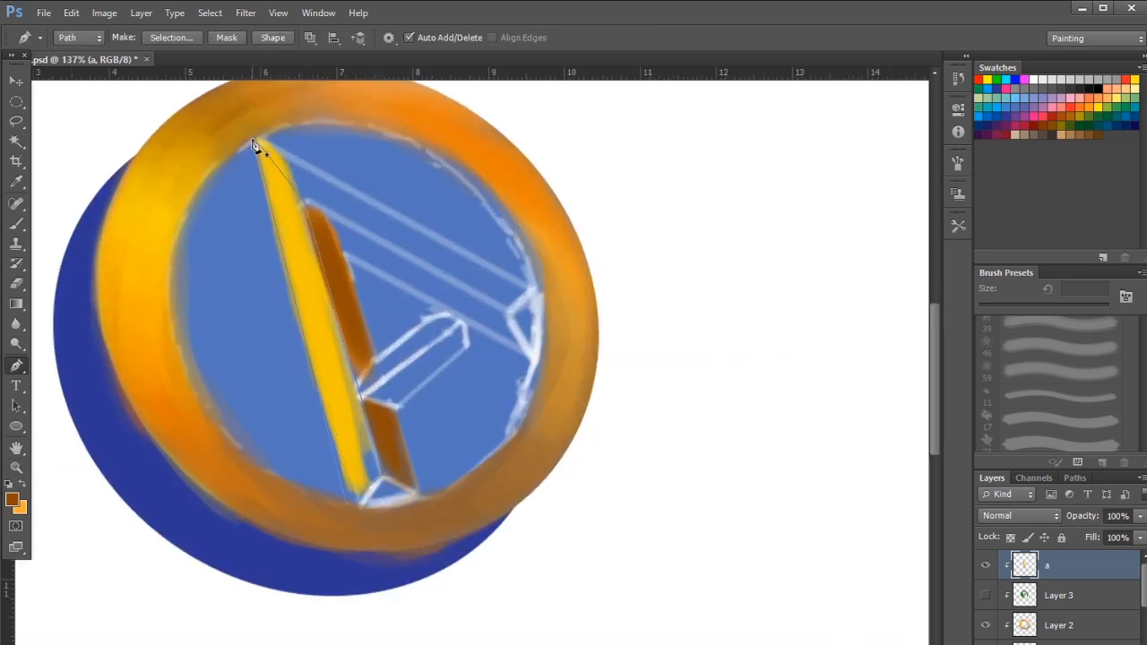
{"action": "key", "text": "ctrl+Return"}
Shade the lower half of the selected yellow face with sampled gold and a darker orange, using a 40 px brush
{"action": "key", "text": "e"}
{"action": "key", "text": "b"}
{"action": "left_click_drag", "start_coordinate": [333, 408], "coordinate": [363, 475]}
{"action": "left_click", "coordinate": [319, 348], "text": "alt"}
{"action": "left_click_drag", "start_coordinate": [328, 381], "coordinate": [363, 484]}
{"action": "left_click_drag", "start_coordinate": [322, 359], "coordinate": [367, 489]}
{"action": "left_click_drag", "start_coordinate": [354, 341], "coordinate": [363, 471]}
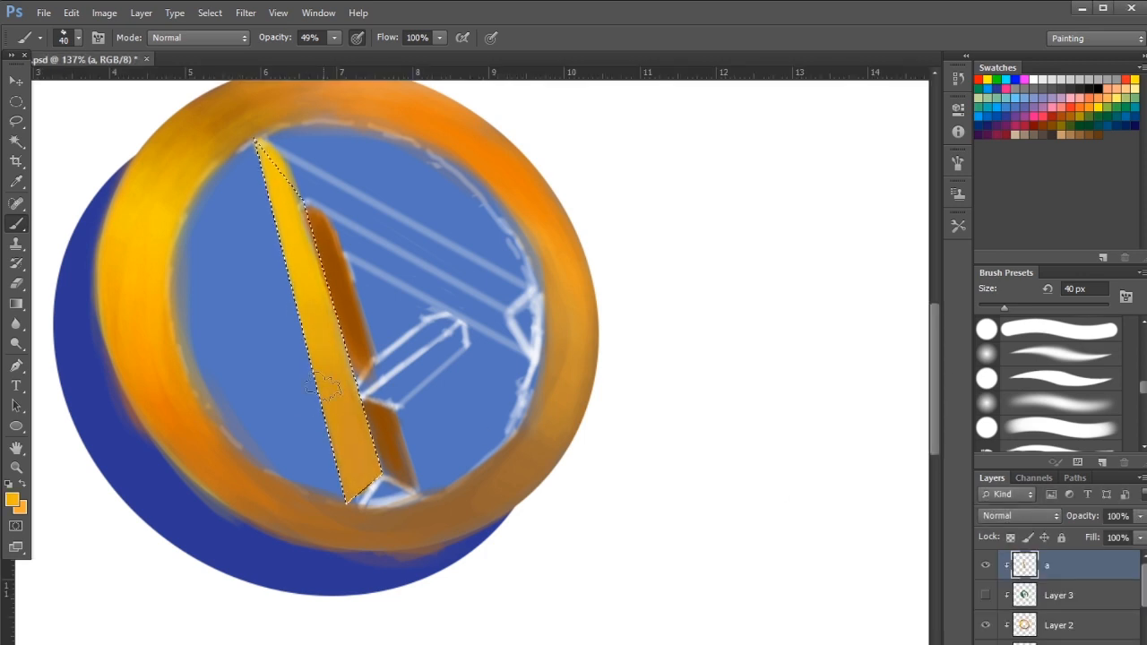
{"action": "left_click", "coordinate": [12, 500]}
{"action": "key", "text": "Return"}
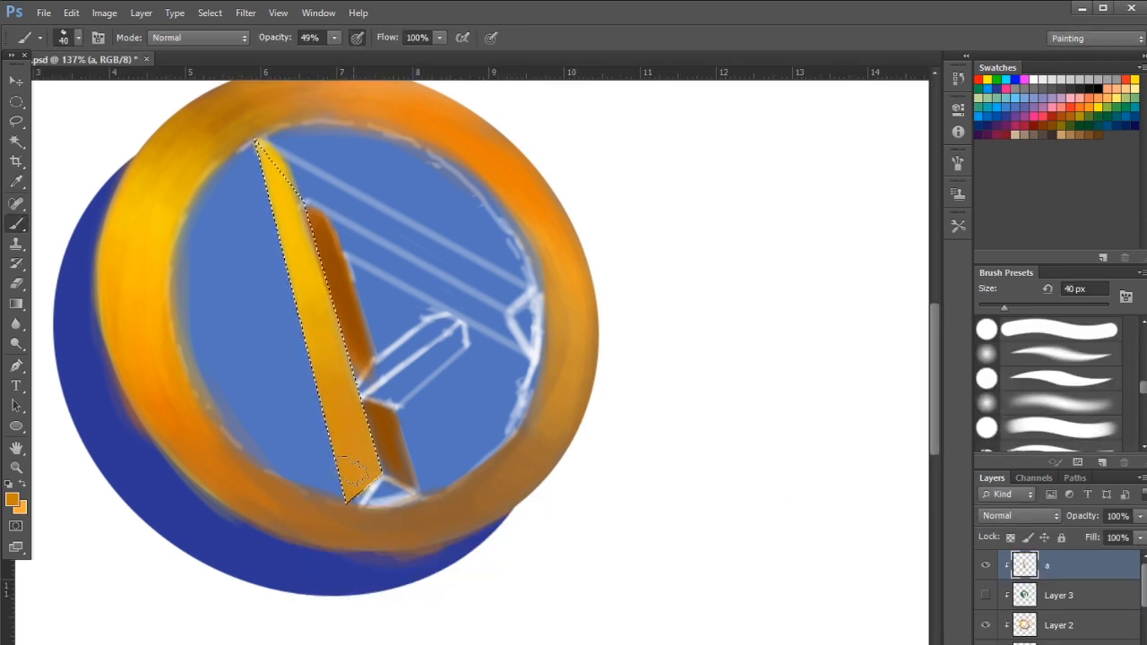
Sample the selected face's yellow as foreground and set the background colour to a light yellow
{"action": "left_click", "coordinate": [290, 194], "text": "alt"}
{"action": "left_click", "coordinate": [21, 509]}
{"action": "left_click_drag", "start_coordinate": [514, 644], "coordinate": [515, 638]}
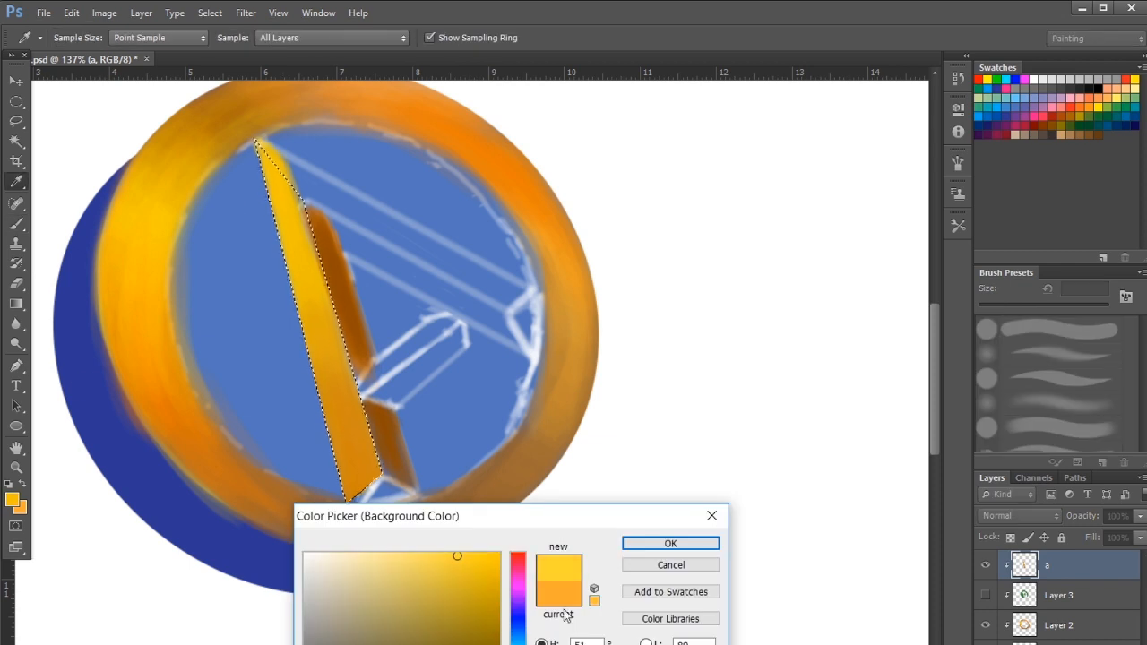
{"action": "key", "text": "Return"}
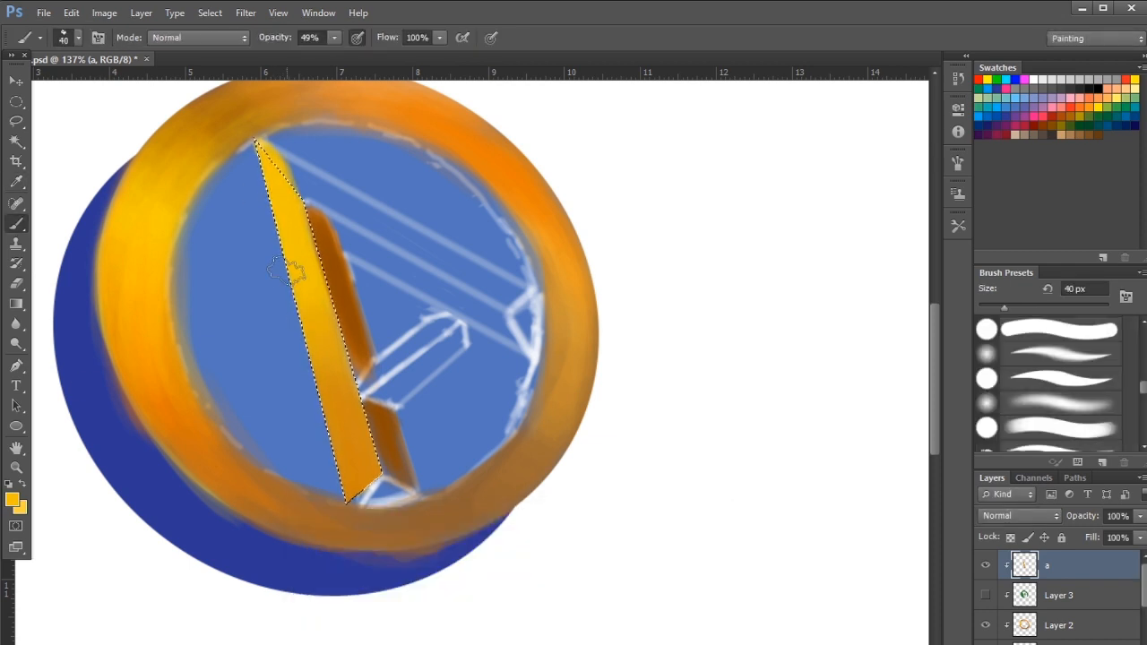
Shade the lower part of the selected face with the sampled brown and a 9 px brush
{"action": "left_click", "coordinate": [339, 298], "text": "alt"}
{"action": "key", "text": "["}
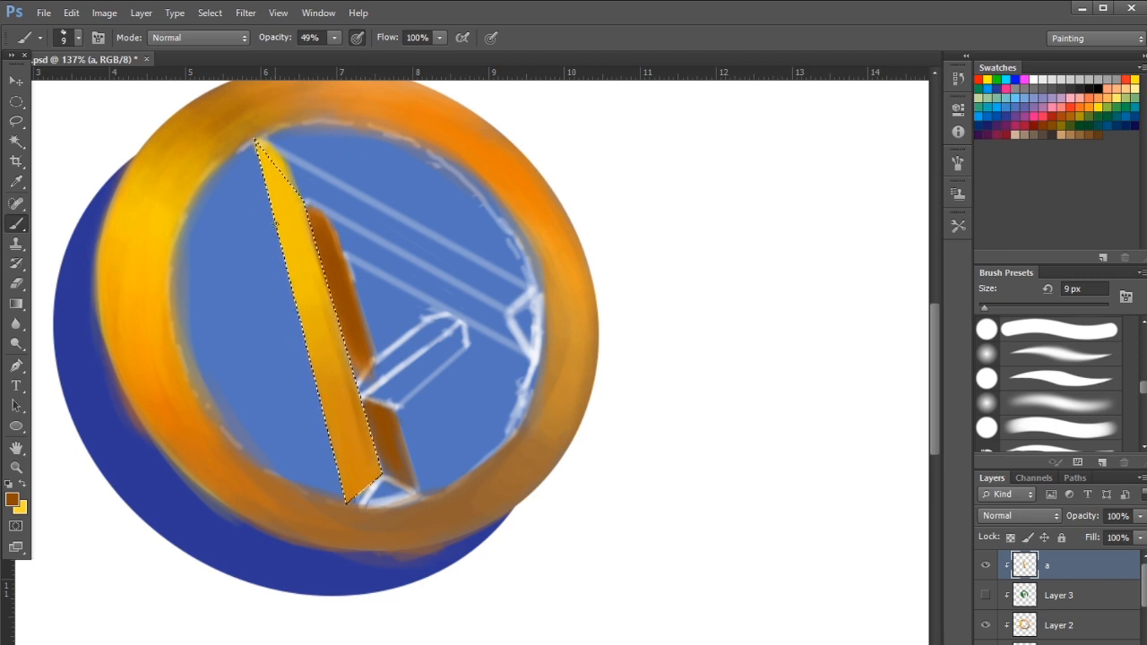
{"action": "key", "text": "["}
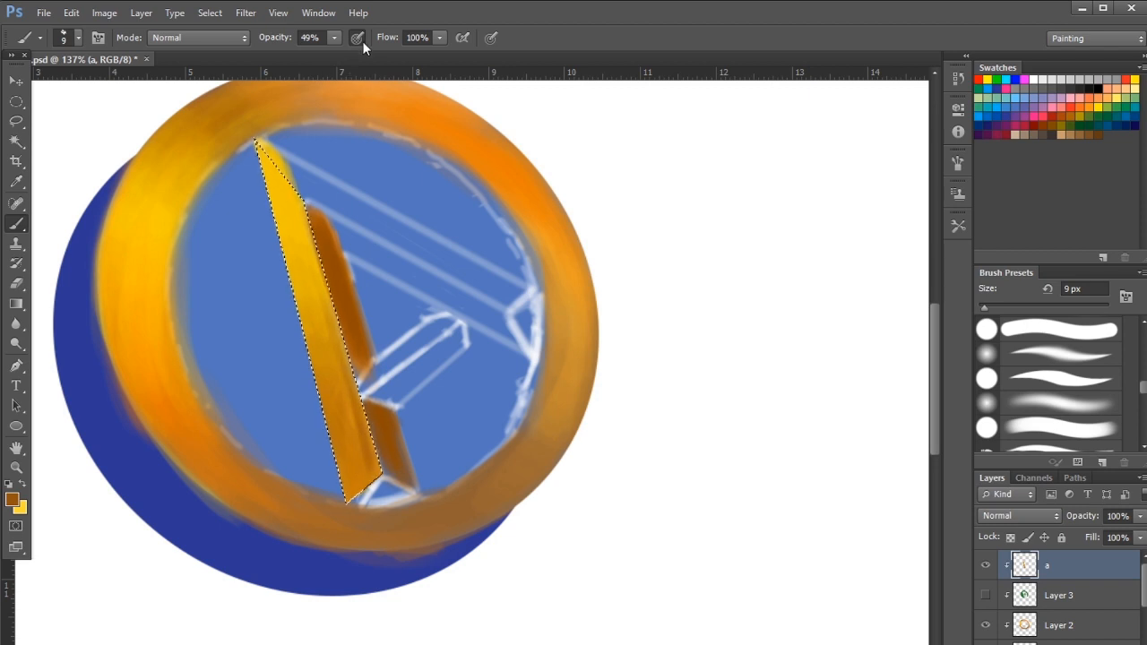
Pick a very dark brown and accent the lower inner edge of the selected face
{"action": "left_click", "coordinate": [11, 500]}
{"action": "left_click", "coordinate": [491, 642]}
{"action": "left_click", "coordinate": [642, 543]}
{"action": "key", "text": "bracketleft"}
{"action": "key", "text": "bracketleft"}
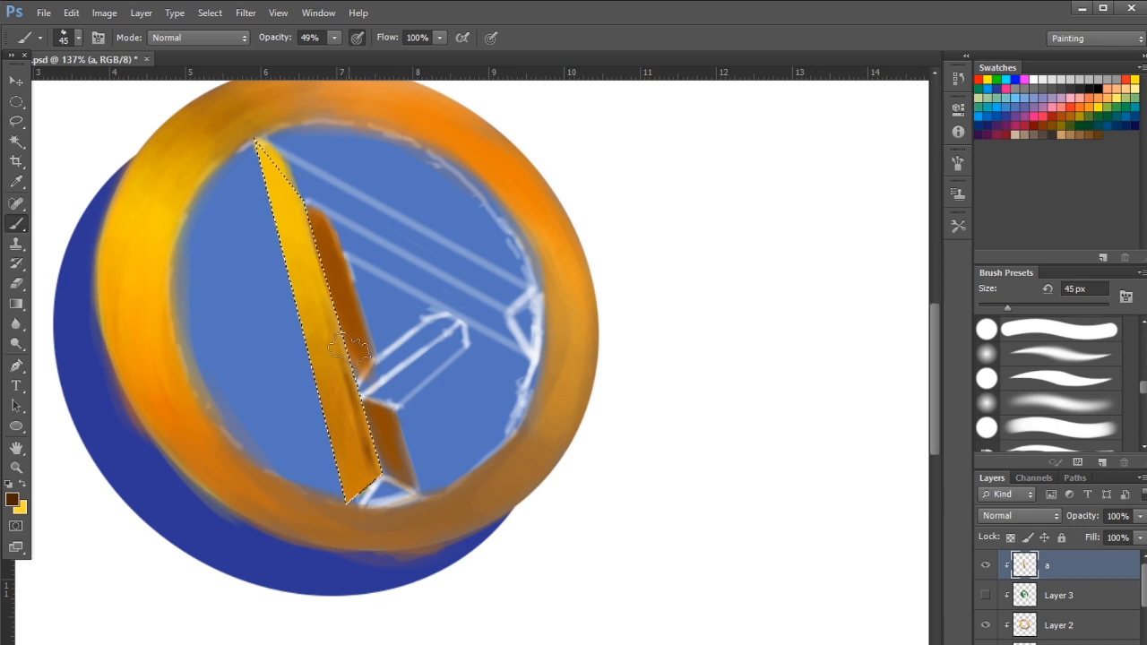
Deselect the bar's front face and save the document
{"action": "key", "text": "ctrl+d"}
{"action": "key", "text": "ctrl+s"}
Trace the brown side face of the left bar with the Pen tool and convert the path to a selection
{"action": "mouse_move", "coordinate": [422, 308]}
{"action": "left_mouse_down"}
{"action": "mouse_move", "coordinate": [403, 305]}
{"action": "mouse_move", "coordinate": [435, 305]}
{"action": "left_mouse_up"}
{"action": "key", "text": "p"}
{"action": "left_click", "coordinate": [283, 189]}
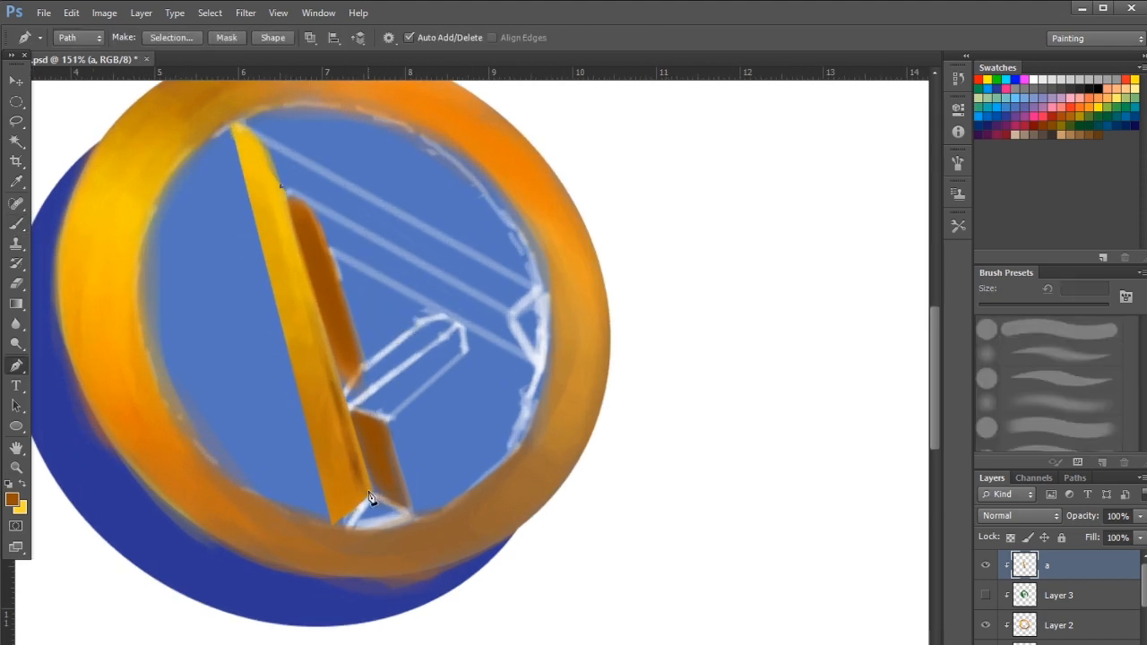
{"action": "left_click", "coordinate": [365, 364]}
{"action": "left_click_drag", "start_coordinate": [365, 364], "coordinate": [383, 418]}
{"action": "left_click", "coordinate": [302, 245]}
{"action": "key", "text": "ctrl+Return"}
Shade the selected side face with dark brown at 29% opacity and blend in sampled orange and gold highlights
{"action": "key", "text": "b"}
{"action": "left_click", "coordinate": [11, 500]}
{"action": "left_click", "coordinate": [669, 541]}
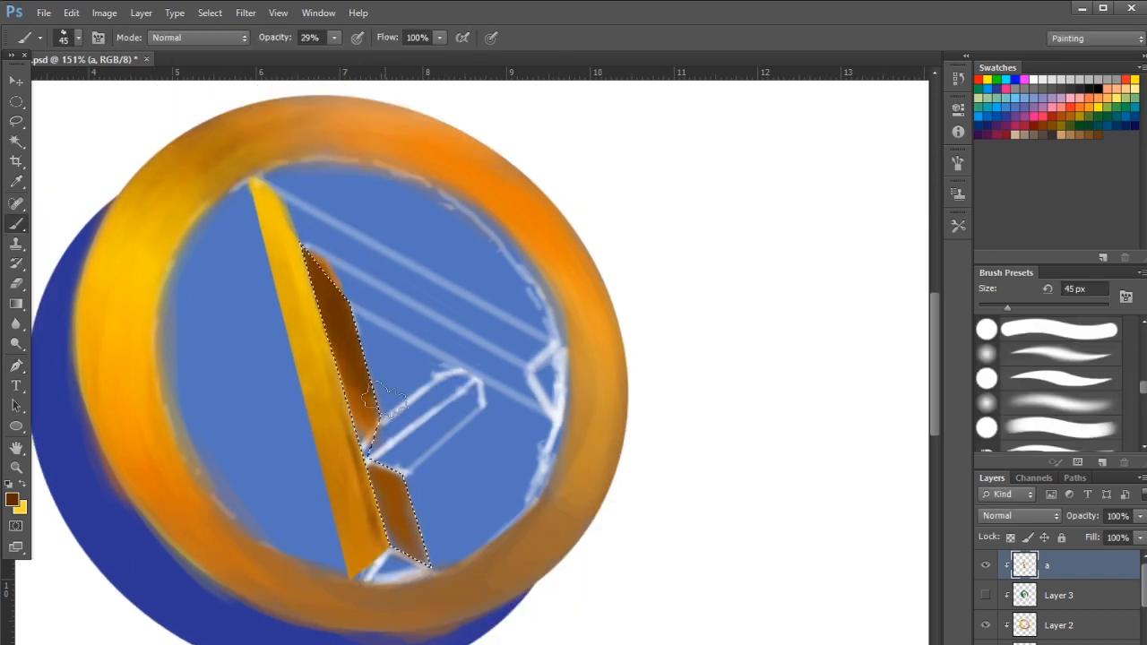
{"action": "left_click_drag", "start_coordinate": [357, 416], "coordinate": [395, 488]}
{"action": "left_click", "coordinate": [535, 220], "text": "alt"}
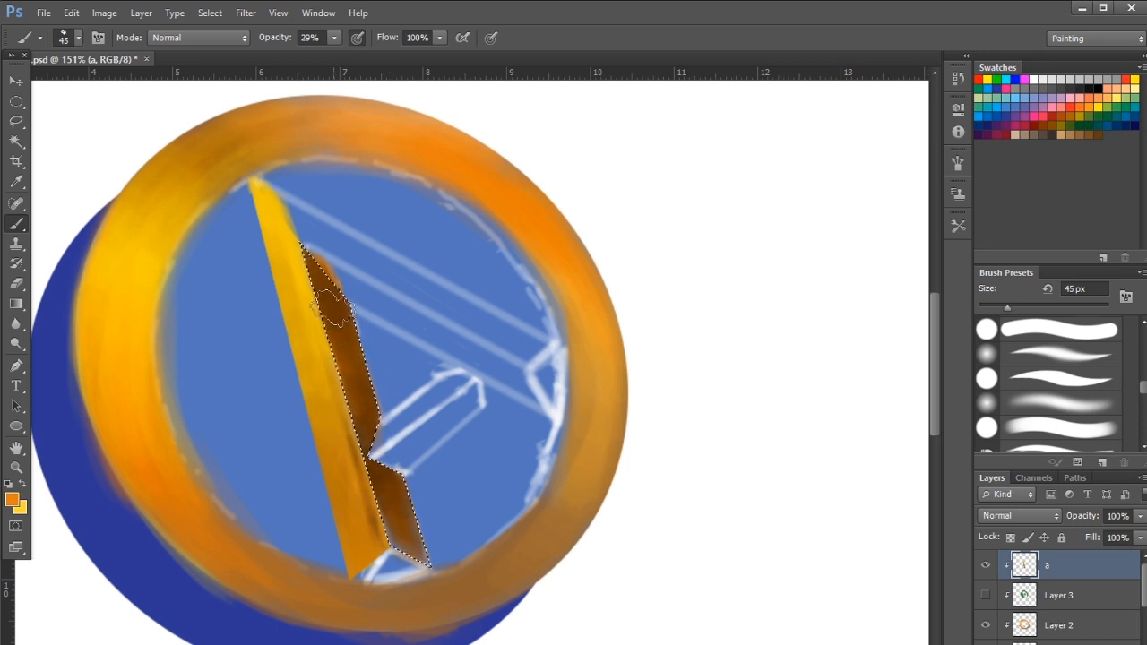
{"action": "mouse_move", "coordinate": [353, 388]}
{"action": "left_mouse_down"}
{"action": "mouse_move", "coordinate": [358, 435]}
{"action": "mouse_move", "coordinate": [383, 403]}
{"action": "mouse_move", "coordinate": [394, 471]}
{"action": "mouse_move", "coordinate": [429, 513]}
{"action": "left_mouse_up"}
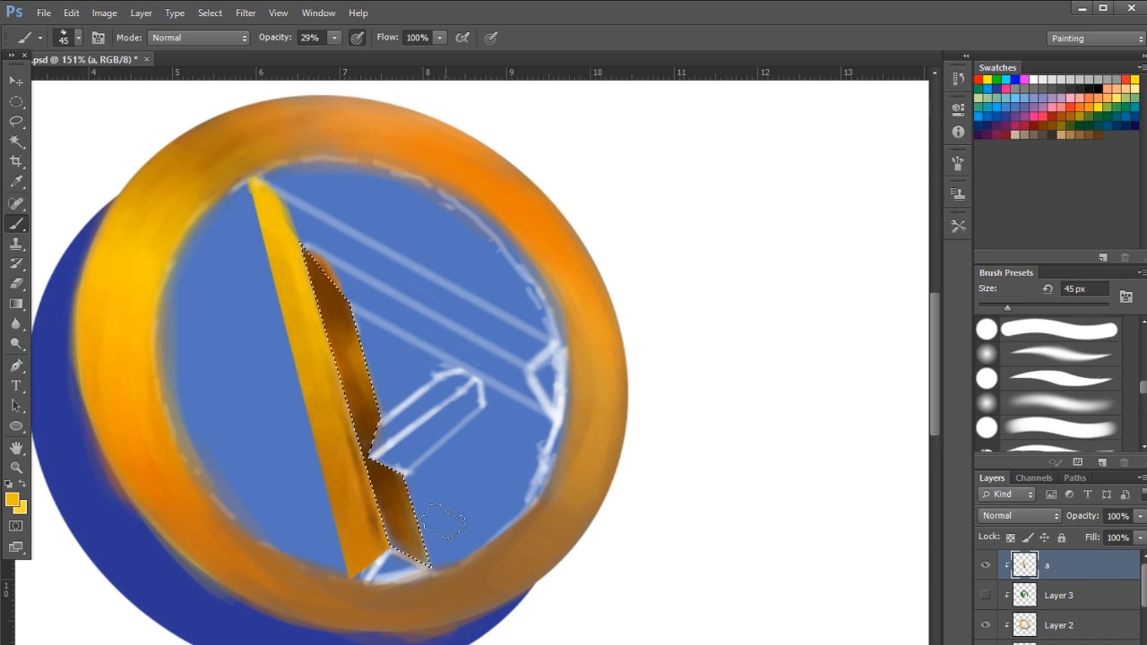
Pick a bright orange and highlight the side face's lower edge with a 20 px brush
{"action": "left_click", "coordinate": [11, 500]}
{"action": "left_click", "coordinate": [497, 593]}
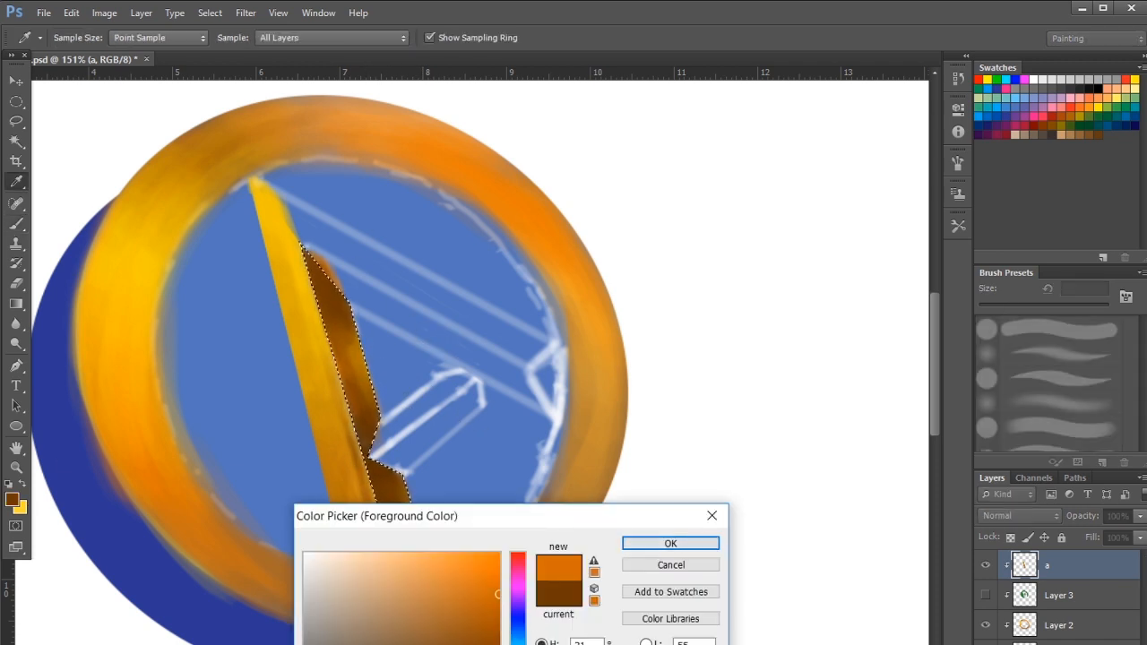
{"action": "left_click", "coordinate": [671, 543]}
{"action": "key", "text": "bracketleft"}
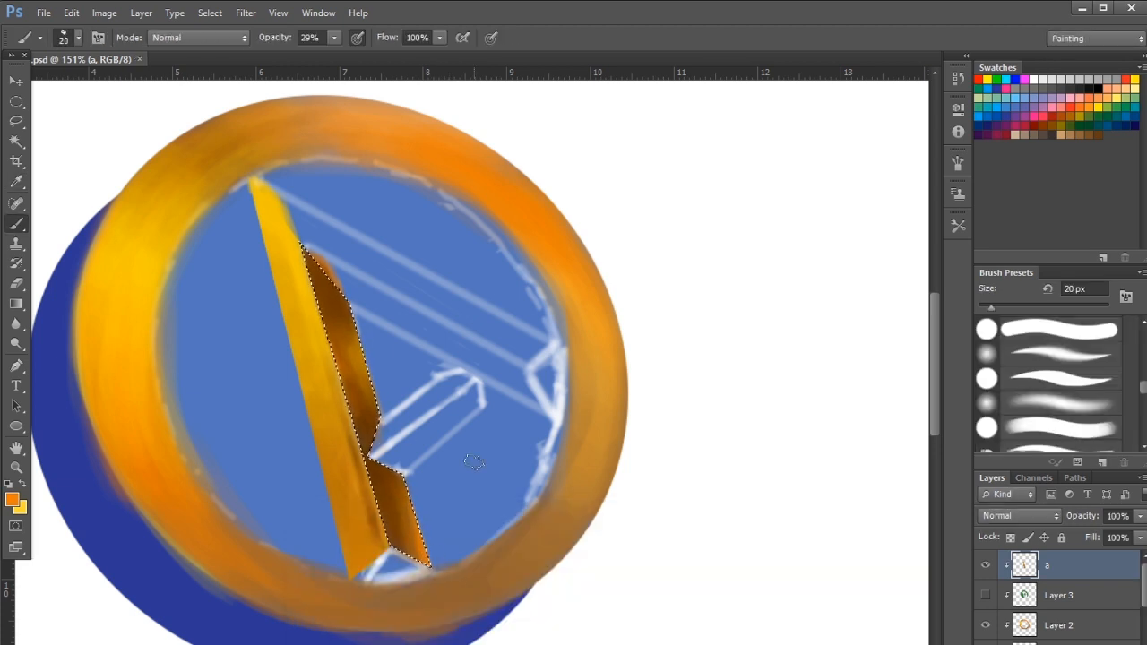
Trace the overpainted upper edge of the left bar's side face with the Pen tool, convert it to a selection and trim the excess
{"action": "key", "text": "z"}
{"action": "left_click_drag", "start_coordinate": [430, 414], "coordinate": [454, 430]}
{"action": "left_click_drag", "start_coordinate": [455, 430], "coordinate": [410, 464]}
{"action": "key", "text": "p"}
{"action": "left_click_drag", "start_coordinate": [312, 299], "coordinate": [311, 273]}
{"action": "left_click", "coordinate": [211, 210]}
{"action": "left_click", "coordinate": [281, 289]}
{"action": "scroll", "coordinate": [330, 416], "scroll_direction": "down", "scroll_amount": 1}
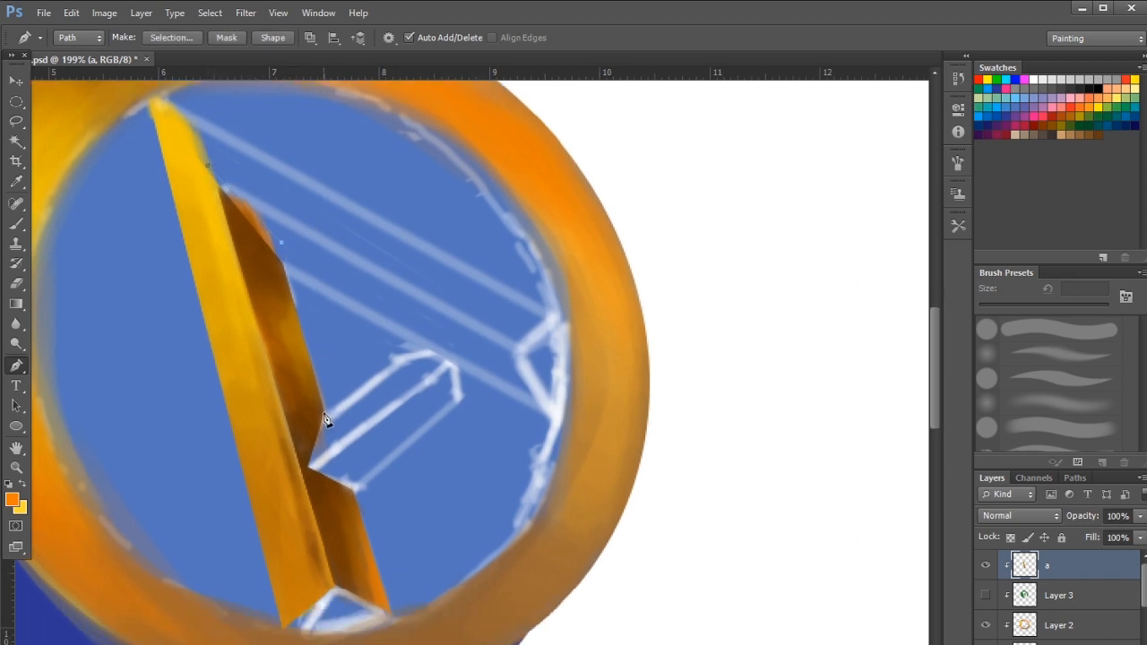
{"action": "key", "text": "ctrl+Return"}
{"action": "key", "text": "b"}
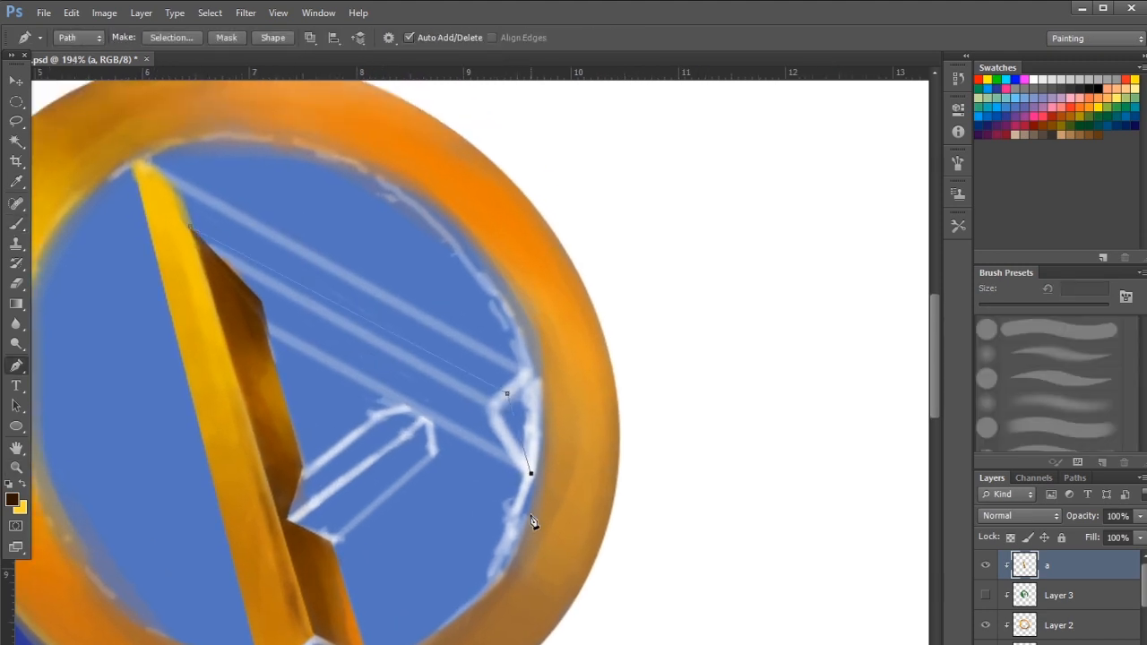
Trace the right bar's lower face over the sketch with the Pen tool and convert the path to a selection
{"action": "left_click_drag", "start_coordinate": [533, 492], "coordinate": [558, 468]}
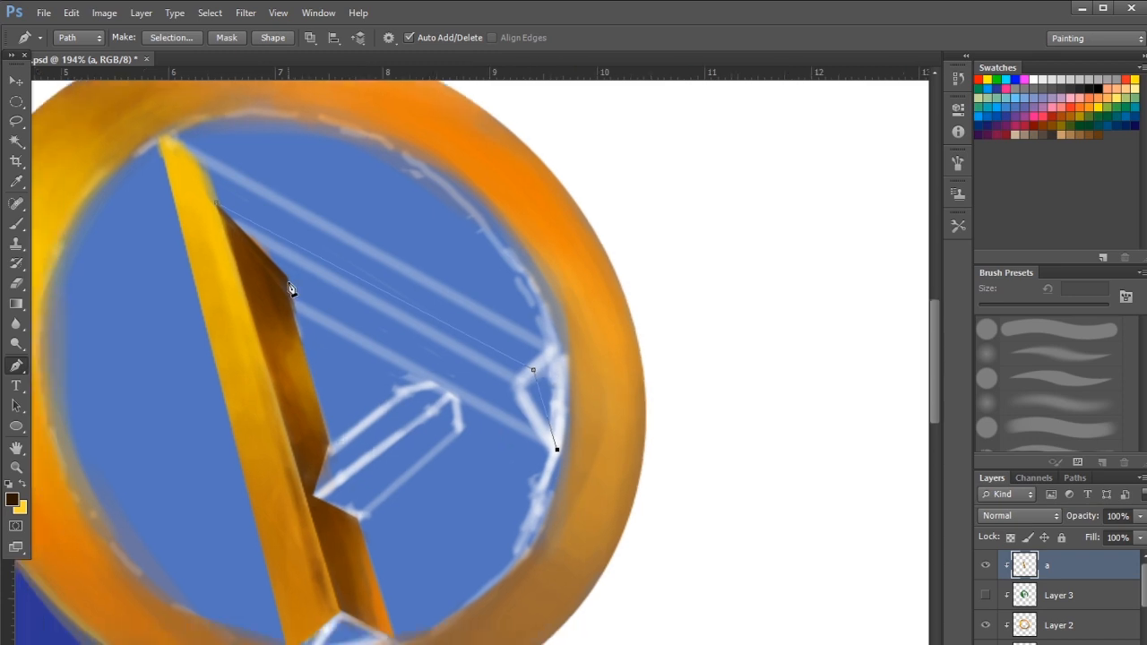
{"action": "key", "text": "ctrl+Return"}
{"action": "key", "text": "b"}
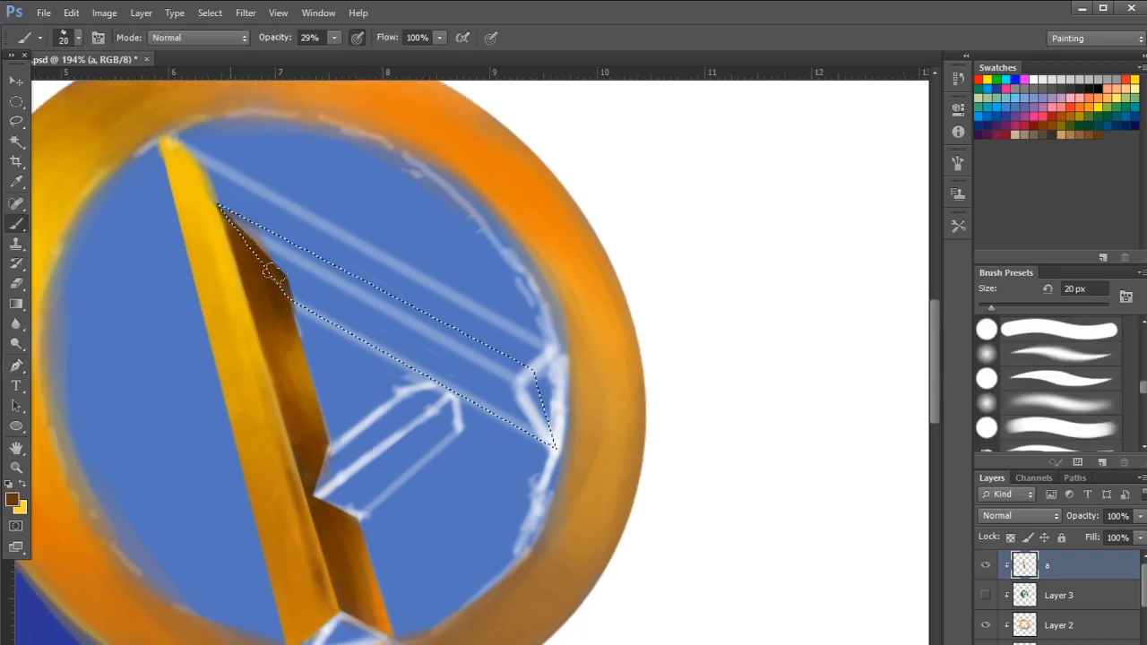
Fill the selected lower face with brown shading into gold at its outer end, using 66% opacity and 25 to 60 px brushes
{"action": "left_click_drag", "start_coordinate": [335, 55], "coordinate": [365, 56]}
{"action": "left_click_drag", "start_coordinate": [292, 260], "coordinate": [356, 309]}
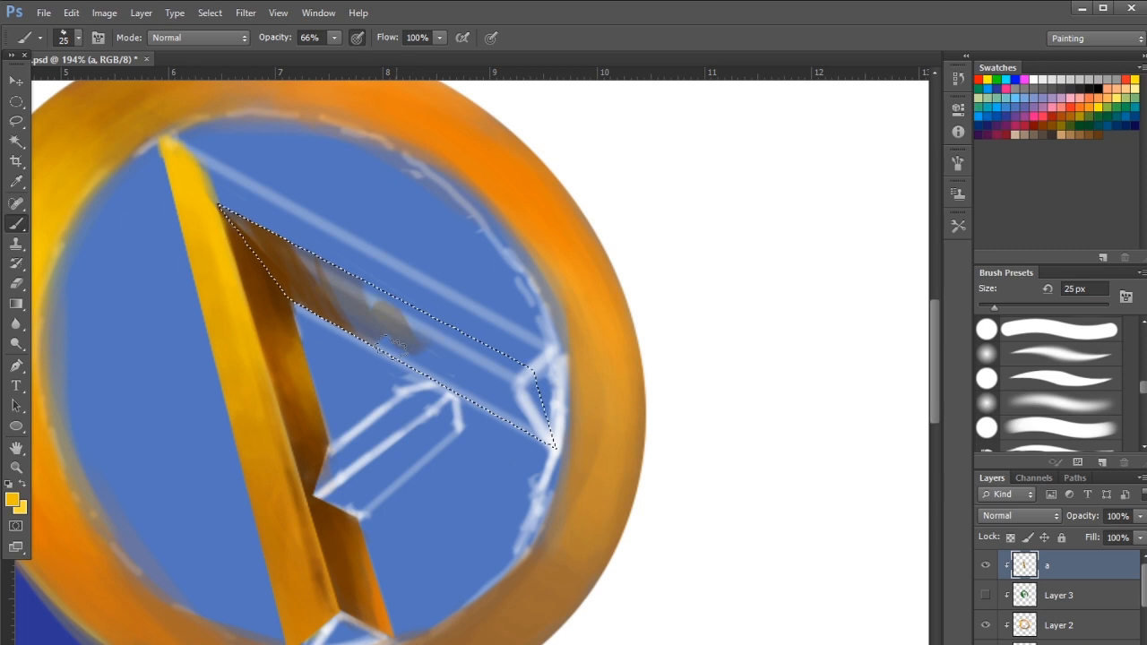
{"action": "left_click", "coordinate": [313, 258], "text": "alt"}
{"action": "left_click_drag", "start_coordinate": [313, 259], "coordinate": [383, 320]}
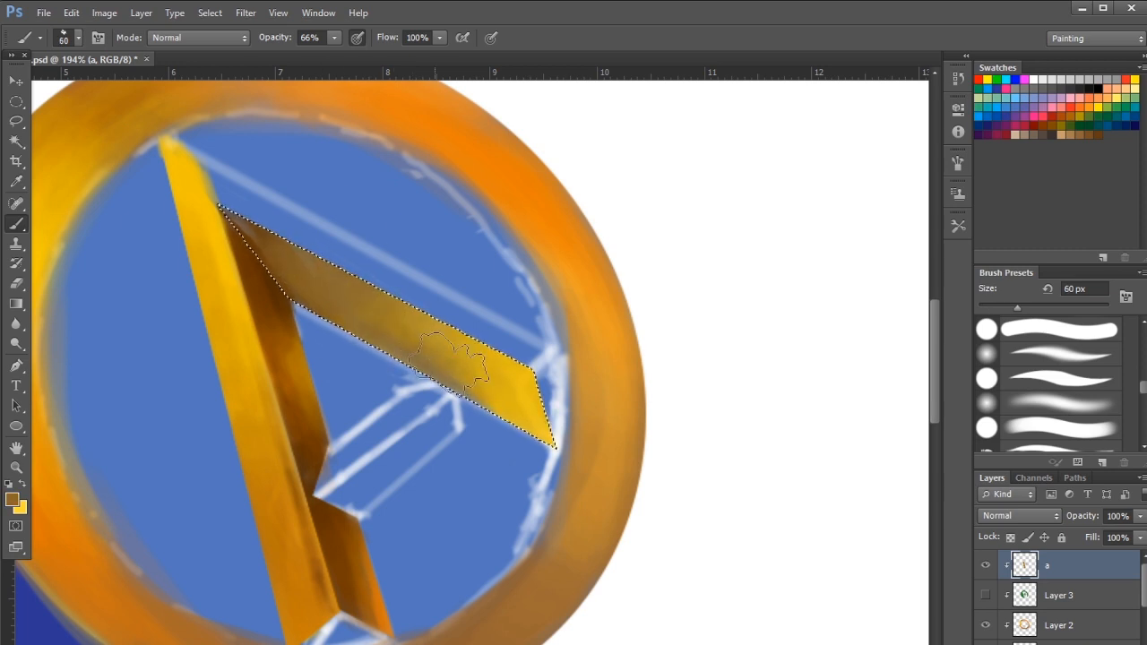
{"action": "left_click", "coordinate": [334, 249], "text": "alt"}
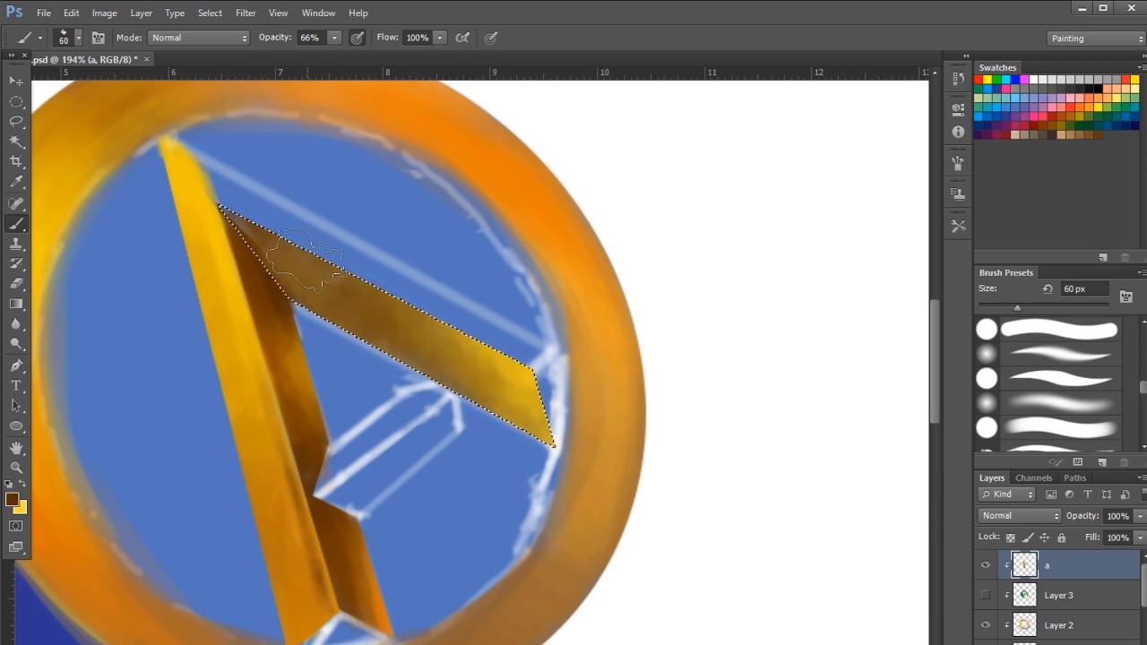
{"action": "scroll", "coordinate": [497, 376], "scroll_direction": "down", "scroll_amount": 1}
Pick dark brown and orange foreground colours and blend them across the right bar's lower face
{"action": "left_click", "coordinate": [12, 500]}
{"action": "left_click", "coordinate": [495, 559]}
{"action": "left_click", "coordinate": [518, 643]}
{"action": "left_click", "coordinate": [671, 543]}
{"action": "mouse_move", "coordinate": [394, 334]}
{"action": "left_mouse_down"}
{"action": "mouse_move", "coordinate": [479, 418]}
{"action": "mouse_move", "coordinate": [528, 405]}
{"action": "mouse_move", "coordinate": [508, 345]}
{"action": "left_mouse_up"}
{"action": "left_click", "coordinate": [12, 500]}
{"action": "left_click", "coordinate": [517, 643]}
{"action": "left_click", "coordinate": [671, 543]}
{"action": "mouse_move", "coordinate": [541, 430]}
{"action": "left_mouse_down"}
{"action": "mouse_move", "coordinate": [468, 400]}
{"action": "mouse_move", "coordinate": [512, 360]}
{"action": "mouse_move", "coordinate": [440, 327]}
{"action": "left_mouse_up"}
Highlight the edge of the right bar's lower face with yellow sampled from the rim and a 7 px brush, deselect and save
{"action": "left_click", "coordinate": [57, 299], "text": "alt"}
{"action": "key", "text": "bracketleft"}
{"action": "key", "text": "bracketleft"}
{"action": "key", "text": "bracketleft"}
{"action": "key", "text": "bracketleft"}
{"action": "key", "text": "bracketleft"}
{"action": "key", "text": "bracketleft"}
{"action": "key", "text": "bracketleft"}
{"action": "key", "text": "bracketleft"}
{"action": "key", "text": "bracketleft"}
{"action": "key", "text": "bracketleft"}
{"action": "key", "text": "bracketleft"}
{"action": "key", "text": "bracketleft"}
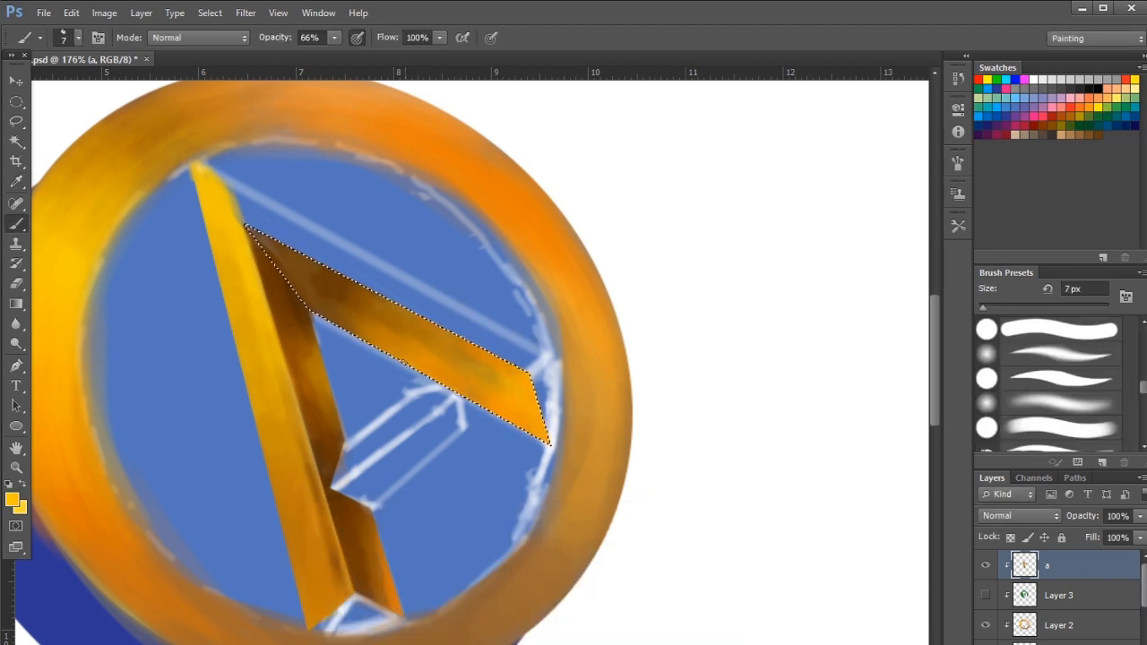
{"action": "left_click_drag", "start_coordinate": [396, 306], "coordinate": [527, 372]}
{"action": "key", "text": "ctrl+d"}
{"action": "key", "text": "ctrl+s"}
Trace the right bar's upper face with the Pen tool and convert the path to a selection
{"action": "key", "text": "z"}
{"action": "mouse_move", "coordinate": [502, 309]}
{"action": "left_mouse_down"}
{"action": "mouse_move", "coordinate": [438, 297]}
{"action": "mouse_move", "coordinate": [550, 300]}
{"action": "left_mouse_up"}
{"action": "key", "text": "p"}
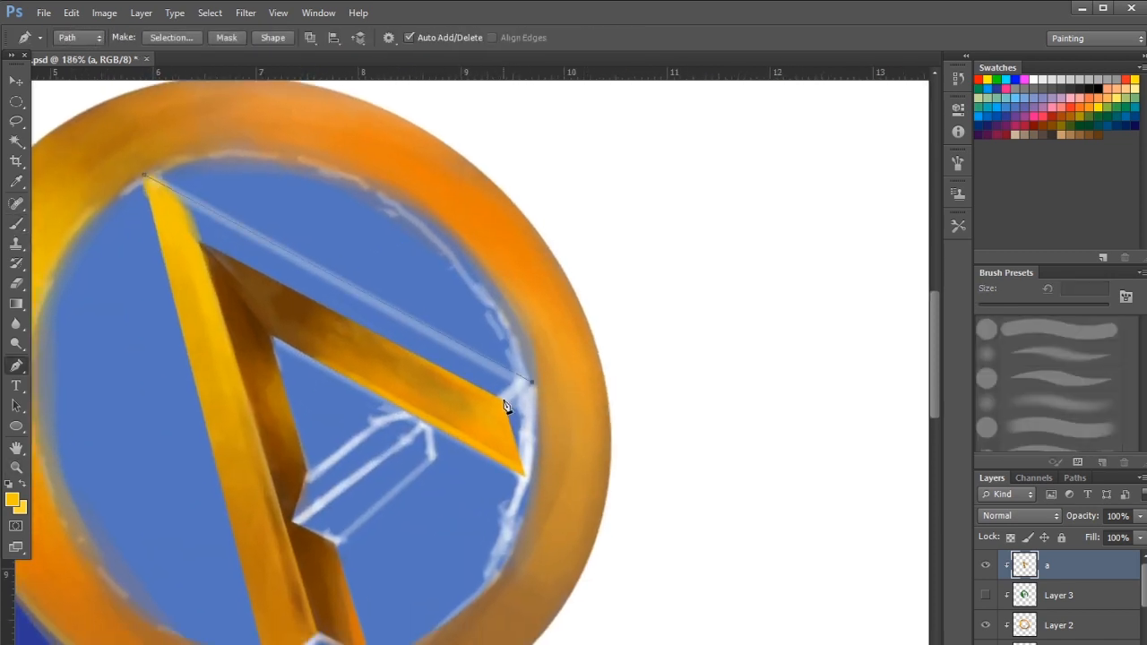
{"action": "left_click", "coordinate": [200, 242]}
{"action": "key", "text": "ctrl+Return"}
{"action": "key", "text": "b"}
Sample the dark brown near the letter's apex and fill the selected upper face with an enlarged brush
{"action": "left_click", "coordinate": [240, 279], "text": "alt"}
{"action": "key", "text": "bracketright"}
{"action": "key", "text": "bracketright"}
{"action": "key", "text": "bracketright"}
{"action": "key", "text": "bracketright"}
{"action": "key", "text": "bracketright"}
{"action": "key", "text": "bracketright"}
{"action": "key", "text": "bracketright"}
{"action": "key", "text": "bracketright"}
{"action": "key", "text": "bracketright"}
{"action": "key", "text": "bracketright"}
{"action": "key", "text": "bracketright"}
{"action": "mouse_move", "coordinate": [225, 208]}
{"action": "left_mouse_down"}
{"action": "mouse_move", "coordinate": [303, 267]}
{"action": "mouse_move", "coordinate": [367, 283]}
{"action": "left_mouse_up"}
{"action": "left_click_drag", "start_coordinate": [395, 273], "coordinate": [323, 320]}
Pick a bright orange, highlight the outer edge of the right bar's upper face with 20 and 40 px brushes, and deselect
{"action": "left_click", "coordinate": [391, 432], "text": "alt"}
{"action": "key", "text": "["}
{"action": "key", "text": "["}
{"action": "key", "text": "["}
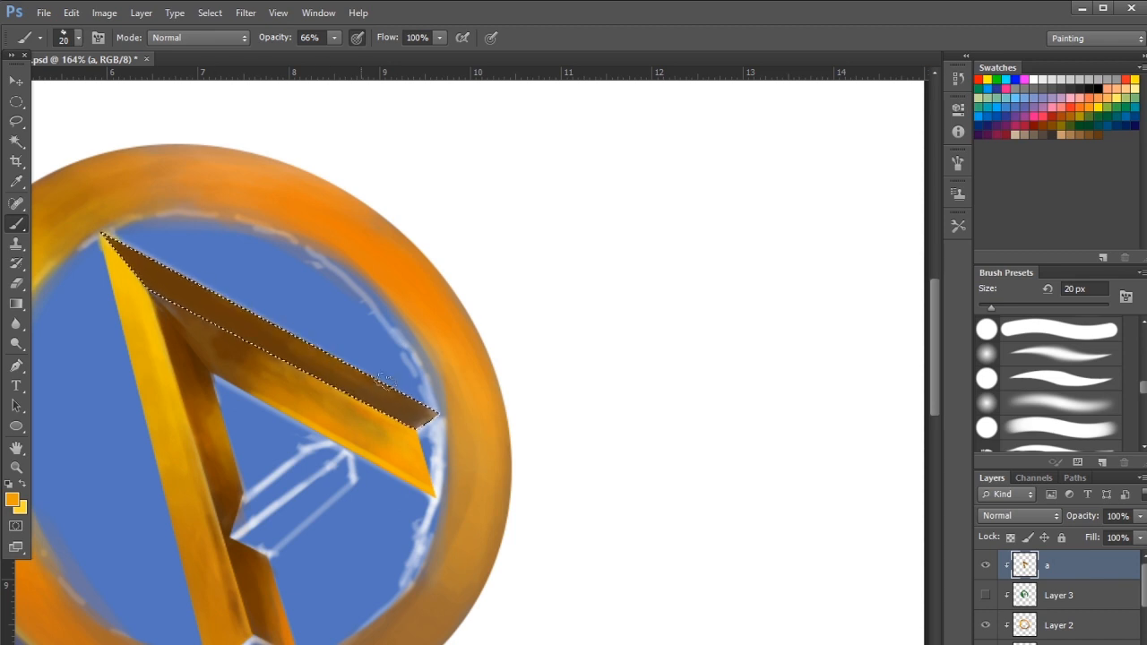
{"action": "left_click", "coordinate": [16, 502]}
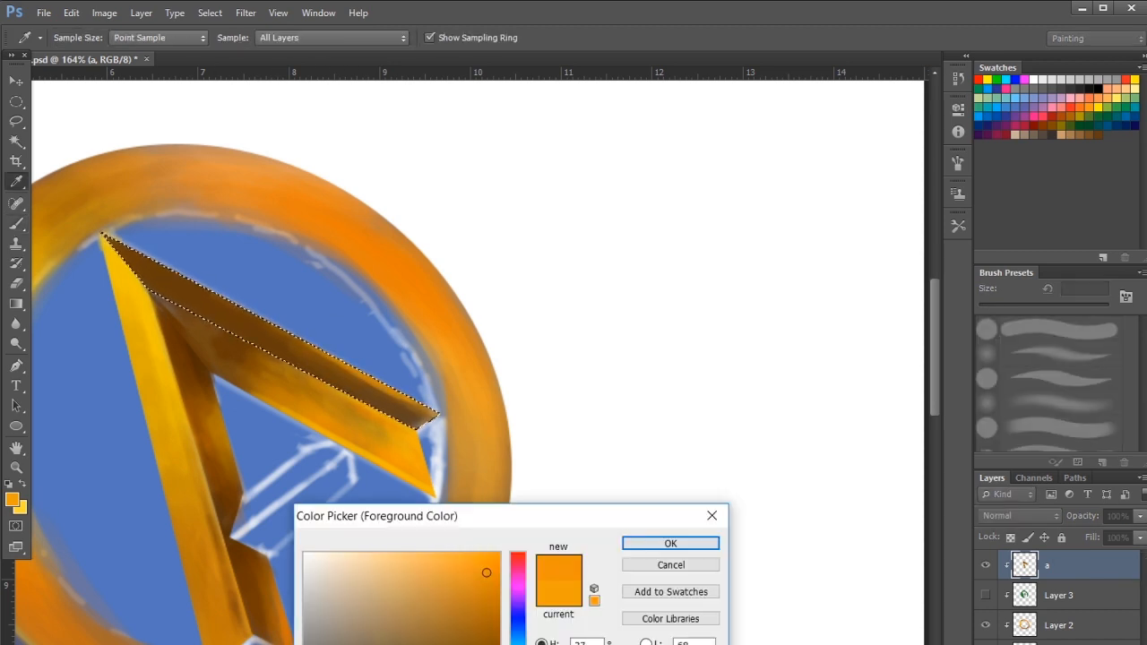
{"action": "left_click", "coordinate": [667, 544]}
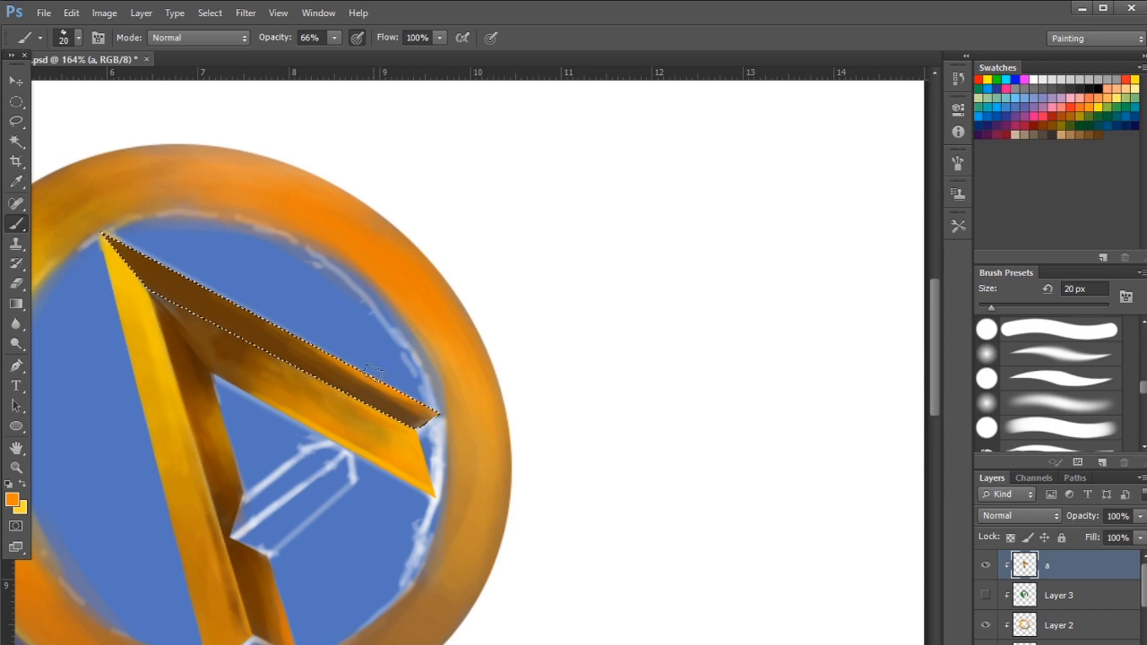
{"action": "left_click", "coordinate": [17, 504]}
{"action": "left_click", "coordinate": [670, 543]}
{"action": "key", "text": "]"}
{"action": "key", "text": "]"}
{"action": "left_click_drag", "start_coordinate": [432, 416], "coordinate": [361, 378]}
{"action": "key", "text": "ctrl+d"}
Retrace the right bar's lower face with the Pen tool and convert the path to a selection
{"action": "key", "text": "p"}
{"action": "left_click", "coordinate": [210, 369]}
{"action": "left_click", "coordinate": [437, 499]}
{"action": "key", "text": "ctrl+Return"}
{"action": "key", "text": "b"}
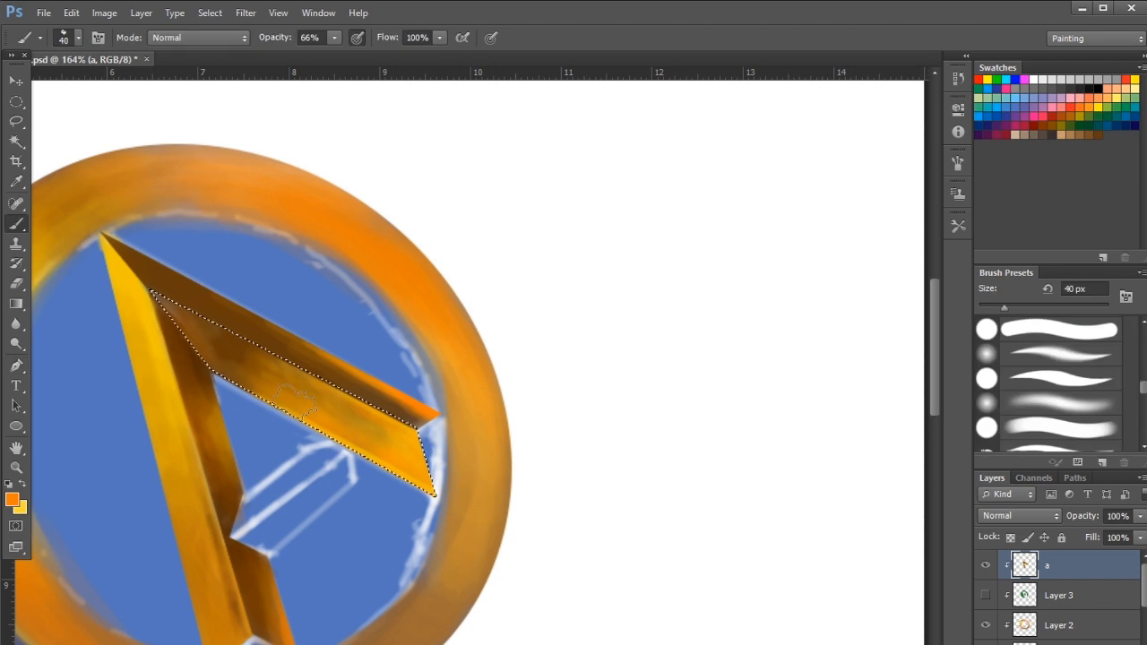
Blend orange, gold and dark brown into the right bar's lower face with a 40 px brush, deselect and save
{"action": "mouse_move", "coordinate": [408, 465]}
{"action": "left_mouse_down"}
{"action": "mouse_move", "coordinate": [430, 459]}
{"action": "mouse_move", "coordinate": [432, 496]}
{"action": "left_mouse_up"}
{"action": "left_click", "coordinate": [383, 394], "text": "alt"}
{"action": "mouse_move", "coordinate": [301, 389]}
{"action": "left_mouse_down"}
{"action": "mouse_move", "coordinate": [247, 366]}
{"action": "mouse_move", "coordinate": [276, 369]}
{"action": "left_mouse_up"}
{"action": "left_click", "coordinate": [194, 347], "text": "alt"}
{"action": "mouse_move", "coordinate": [416, 373]}
{"action": "left_mouse_down"}
{"action": "mouse_move", "coordinate": [374, 351]}
{"action": "mouse_move", "coordinate": [405, 358]}
{"action": "left_mouse_up"}
{"action": "left_click", "coordinate": [12, 499]}
{"action": "left_click", "coordinate": [672, 544]}
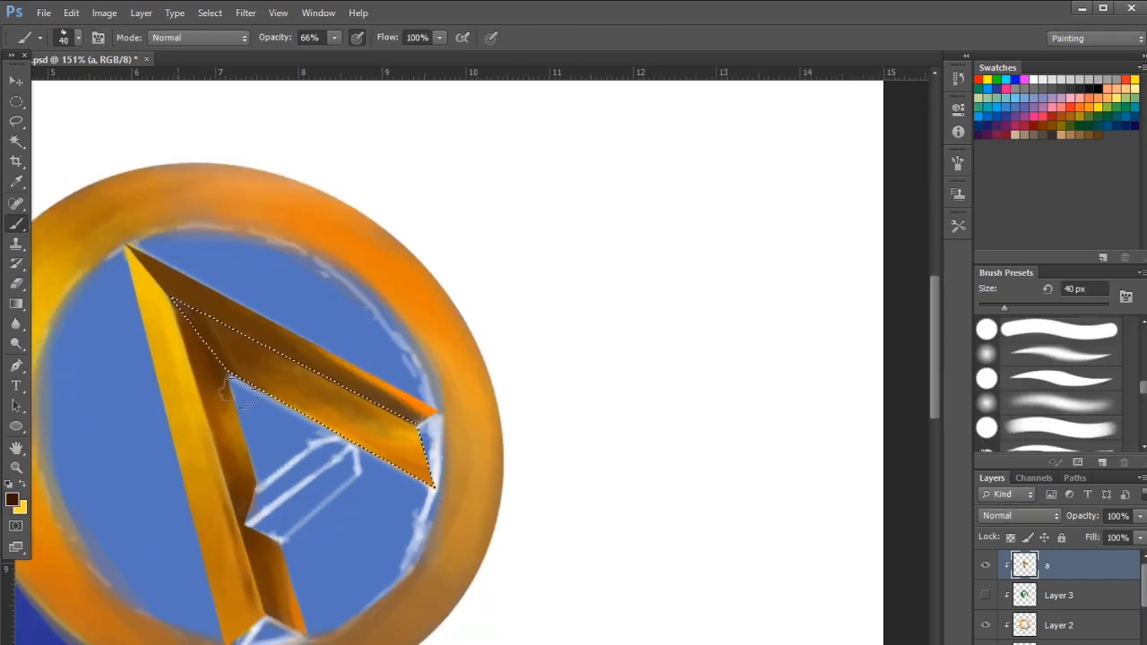
{"action": "key", "text": "ctrl+d"}
{"action": "mouse_move", "coordinate": [399, 376]}
{"action": "left_mouse_down"}
{"action": "mouse_move", "coordinate": [345, 336]}
{"action": "mouse_move", "coordinate": [464, 415]}
{"action": "mouse_move", "coordinate": [412, 385]}
{"action": "left_mouse_up"}
{"action": "key", "text": "ctrl+s"}
Trace the triangular end face of the right bar with the Pen tool and convert the path to a selection
{"action": "left_click_drag", "start_coordinate": [486, 417], "coordinate": [529, 443]}
{"action": "mouse_move", "coordinate": [433, 393]}
{"action": "left_mouse_down"}
{"action": "mouse_move", "coordinate": [495, 436]}
{"action": "mouse_move", "coordinate": [410, 415]}
{"action": "mouse_move", "coordinate": [474, 391]}
{"action": "left_mouse_up"}
{"action": "key", "text": "p"}
{"action": "left_click", "coordinate": [463, 352]}
{"action": "left_click", "coordinate": [431, 372]}
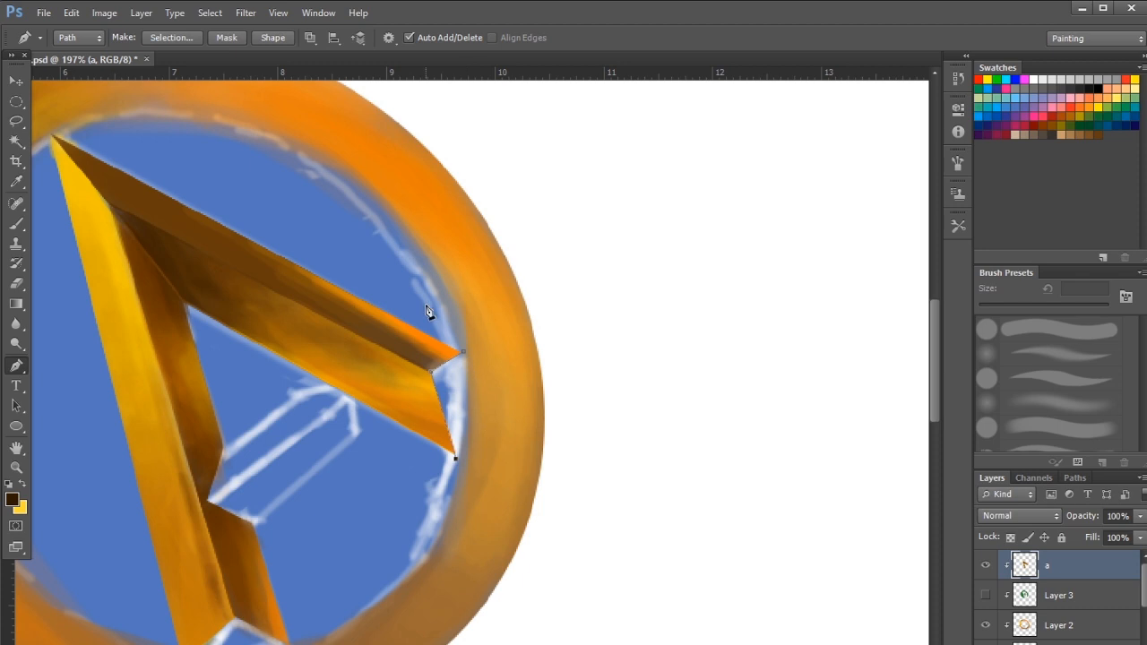
{"action": "left_click", "coordinate": [455, 458]}
{"action": "mouse_move", "coordinate": [475, 402]}
{"action": "left_mouse_down"}
{"action": "mouse_move", "coordinate": [459, 395]}
{"action": "mouse_move", "coordinate": [482, 405]}
{"action": "left_mouse_up"}
{"action": "left_click_drag", "start_coordinate": [472, 355], "coordinate": [476, 357], "text": "ctrl"}
{"action": "mouse_move", "coordinate": [432, 458]}
{"action": "left_mouse_down"}
{"action": "mouse_move", "coordinate": [393, 434]}
{"action": "mouse_move", "coordinate": [430, 439]}
{"action": "left_mouse_up"}
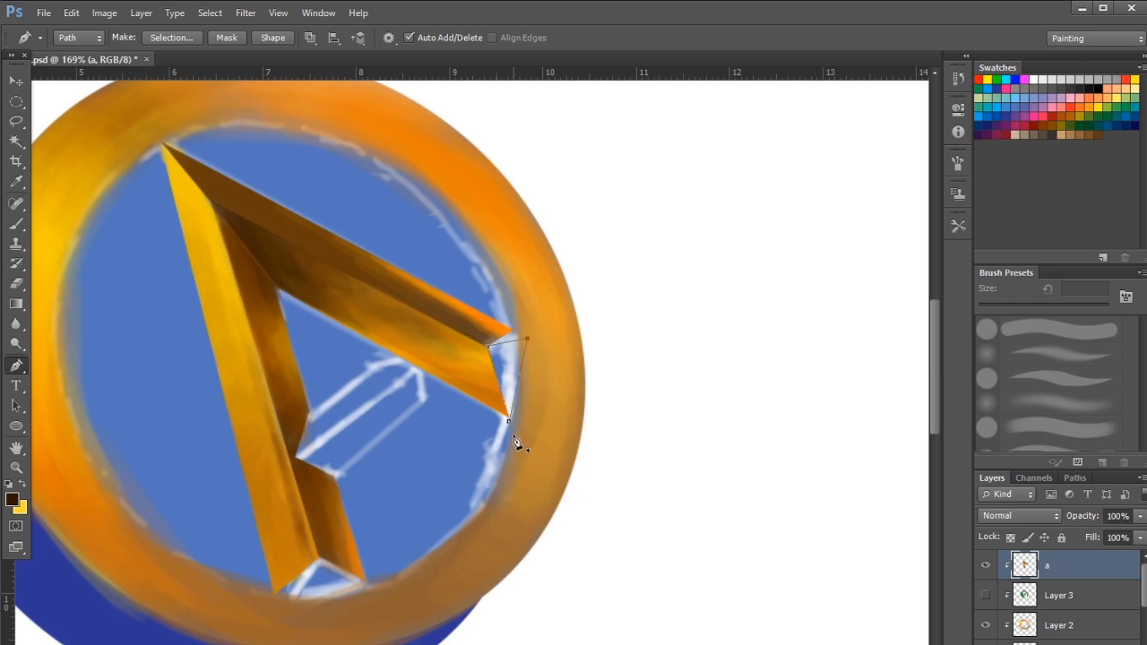
{"action": "key", "text": "b"}
{"action": "key", "text": "ctrl+Return"}
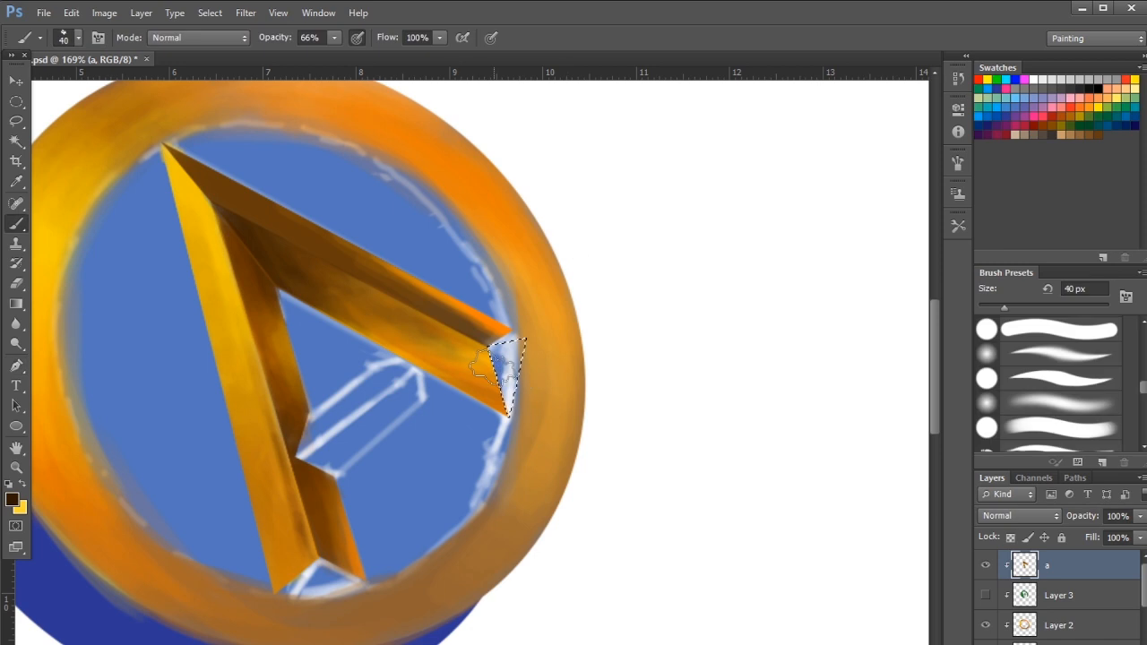
Shade the right bar's end face with brown and gold tones sampled from the letter, and deselect
{"action": "left_click", "coordinate": [205, 235], "text": "alt"}
{"action": "mouse_move", "coordinate": [515, 386]}
{"action": "left_mouse_down"}
{"action": "mouse_move", "coordinate": [504, 330]}
{"action": "mouse_move", "coordinate": [514, 355]}
{"action": "mouse_move", "coordinate": [489, 371]}
{"action": "mouse_move", "coordinate": [504, 385]}
{"action": "left_mouse_up"}
{"action": "left_click", "coordinate": [432, 296], "text": "alt"}
{"action": "left_click", "coordinate": [497, 387], "text": "alt"}
{"action": "mouse_move", "coordinate": [507, 342]}
{"action": "left_mouse_down"}
{"action": "mouse_move", "coordinate": [515, 317]}
{"action": "mouse_move", "coordinate": [538, 341]}
{"action": "left_mouse_up"}
{"action": "left_click", "coordinate": [507, 384], "text": "alt"}
{"action": "mouse_move", "coordinate": [506, 380]}
{"action": "left_mouse_down"}
{"action": "mouse_move", "coordinate": [523, 354]}
{"action": "mouse_move", "coordinate": [529, 374]}
{"action": "left_mouse_up"}
{"action": "key", "text": "ctrl+d"}
Trace the area beside the right bar's outer end with the Pen tool and convert the path to a selection
{"action": "key", "text": "z"}
{"action": "key", "text": "p"}
{"action": "left_click", "coordinate": [396, 279]}
{"action": "left_click", "coordinate": [425, 327]}
{"action": "left_click", "coordinate": [490, 359]}
{"action": "key", "text": "ctrl+Return"}
Touch up the selected area at the right bar's outer end with a sampled colour, deselect and save the document
{"action": "key", "text": "b"}
{"action": "left_click", "coordinate": [474, 332], "text": "alt"}
{"action": "mouse_move", "coordinate": [515, 349]}
{"action": "left_mouse_down"}
{"action": "mouse_move", "coordinate": [484, 340]}
{"action": "mouse_move", "coordinate": [524, 330]}
{"action": "mouse_move", "coordinate": [440, 328]}
{"action": "left_mouse_up"}
{"action": "key", "text": "ctrl+d"}
{"action": "left_click_drag", "start_coordinate": [484, 310], "coordinate": [452, 298]}
{"action": "left_click_drag", "start_coordinate": [509, 372], "coordinate": [518, 374]}
{"action": "key", "text": "v"}
{"action": "key", "text": "ctrl+s"}
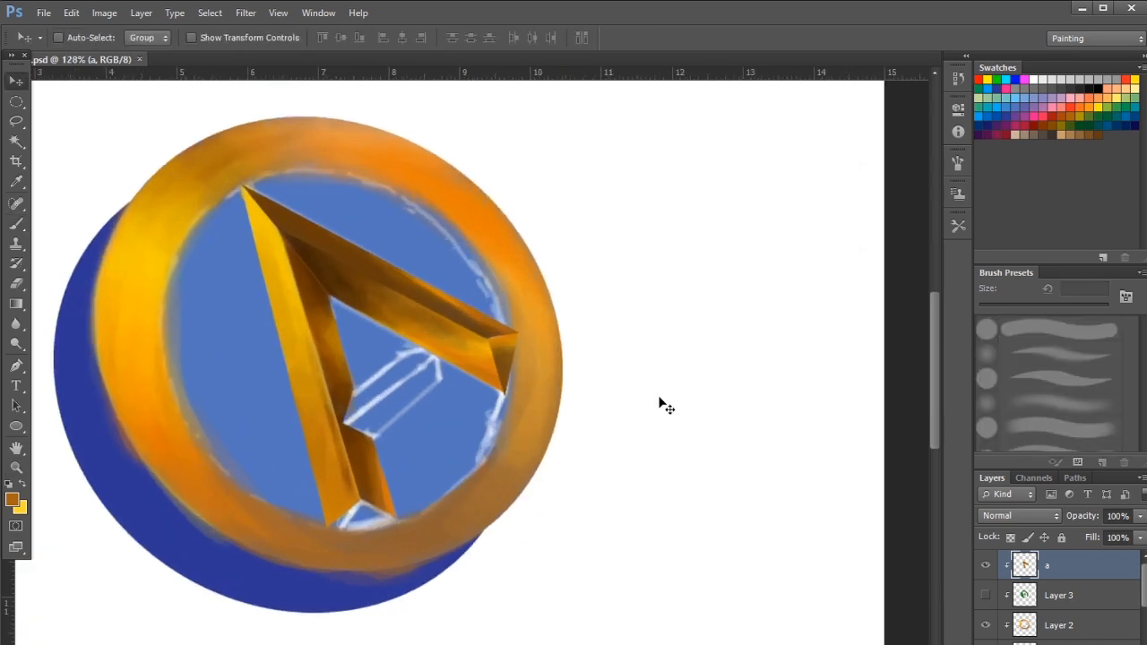
Brush a thin yellow highlight along the ridge between the right bar's upper and lower faces
{"action": "left_click_drag", "start_coordinate": [443, 417], "coordinate": [454, 434]}
{"action": "left_click_drag", "start_coordinate": [423, 519], "coordinate": [415, 522]}
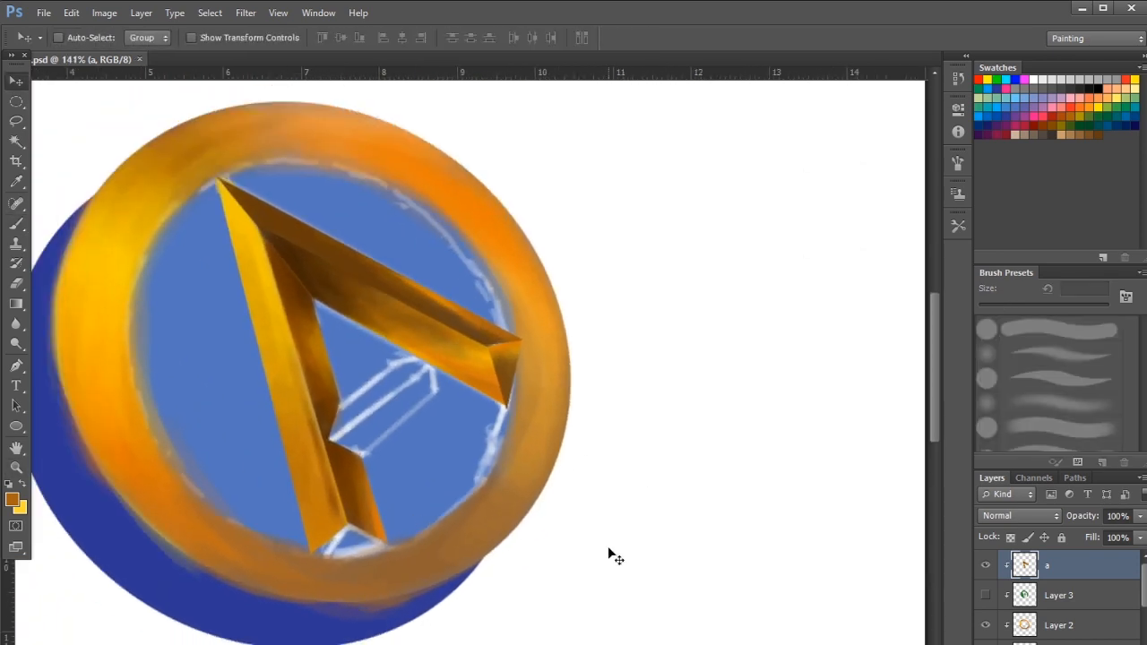
{"action": "key", "text": "z"}
{"action": "left_click_drag", "start_coordinate": [381, 296], "coordinate": [403, 303]}
{"action": "key", "text": "b"}
{"action": "left_click_drag", "start_coordinate": [170, 183], "coordinate": [396, 302]}
{"action": "left_click_drag", "start_coordinate": [389, 407], "coordinate": [330, 379]}
{"action": "left_click_drag", "start_coordinate": [322, 266], "coordinate": [493, 357]}
{"action": "key", "text": "bracketleft"}
{"action": "key", "text": "bracketleft"}
{"action": "left_click_drag", "start_coordinate": [424, 321], "coordinate": [502, 362]}
Refine the edges around the right bar's end face with thin highlight strokes and save the document
{"action": "left_click_drag", "start_coordinate": [525, 454], "coordinate": [460, 432]}
{"action": "left_click_drag", "start_coordinate": [445, 342], "coordinate": [471, 432]}
{"action": "left_click_drag", "start_coordinate": [643, 508], "coordinate": [797, 594]}
{"action": "left_click_drag", "start_coordinate": [601, 423], "coordinate": [637, 417]}
{"action": "mouse_move", "coordinate": [533, 486]}
{"action": "left_mouse_down"}
{"action": "mouse_move", "coordinate": [597, 453]}
{"action": "mouse_move", "coordinate": [554, 486]}
{"action": "mouse_move", "coordinate": [592, 407]}
{"action": "left_mouse_up"}
{"action": "key", "text": "ctrl+s"}
Adjust the brush opacity, brush highlights and shading along the left bar's faces and ridge, and save
{"action": "left_click_drag", "start_coordinate": [587, 409], "coordinate": [449, 568]}
{"action": "left_click", "coordinate": [335, 38]}
{"action": "left_click_drag", "start_coordinate": [287, 354], "coordinate": [430, 435]}
{"action": "left_click_drag", "start_coordinate": [339, 373], "coordinate": [342, 372]}
{"action": "mouse_move", "coordinate": [160, 290]}
{"action": "left_mouse_down"}
{"action": "mouse_move", "coordinate": [366, 399]}
{"action": "mouse_move", "coordinate": [371, 363]}
{"action": "left_mouse_up"}
{"action": "key", "text": "ctrl+s"}
{"action": "left_click_drag", "start_coordinate": [528, 366], "coordinate": [592, 349]}
Swap the foreground and background colours, strengthen the shading along the right bar's faces, and save
{"action": "key", "text": "x"}
{"action": "left_click_drag", "start_coordinate": [260, 189], "coordinate": [353, 242]}
{"action": "mouse_move", "coordinate": [413, 275]}
{"action": "left_mouse_down"}
{"action": "mouse_move", "coordinate": [562, 355]}
{"action": "mouse_move", "coordinate": [574, 346]}
{"action": "left_mouse_up"}
{"action": "left_click_drag", "start_coordinate": [563, 331], "coordinate": [464, 318]}
{"action": "left_click_drag", "start_coordinate": [573, 290], "coordinate": [619, 296]}
{"action": "key", "text": "ctrl+s"}
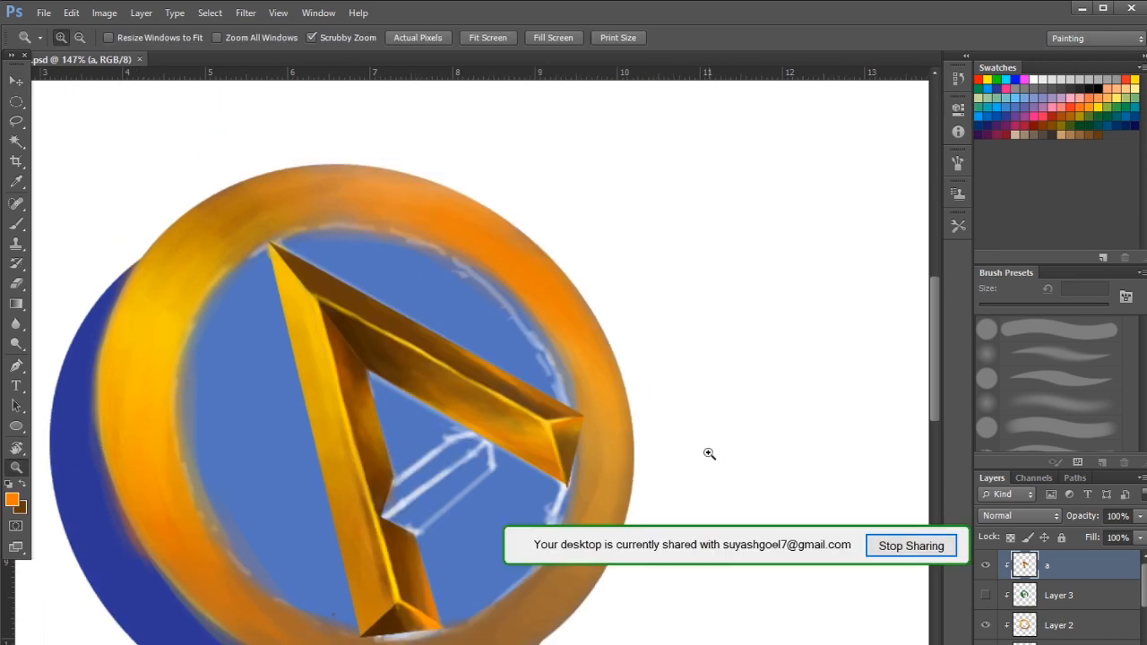
Set the brush opacity to 21% and hide the selection outline around the letter
{"action": "left_click", "coordinate": [358, 505]}
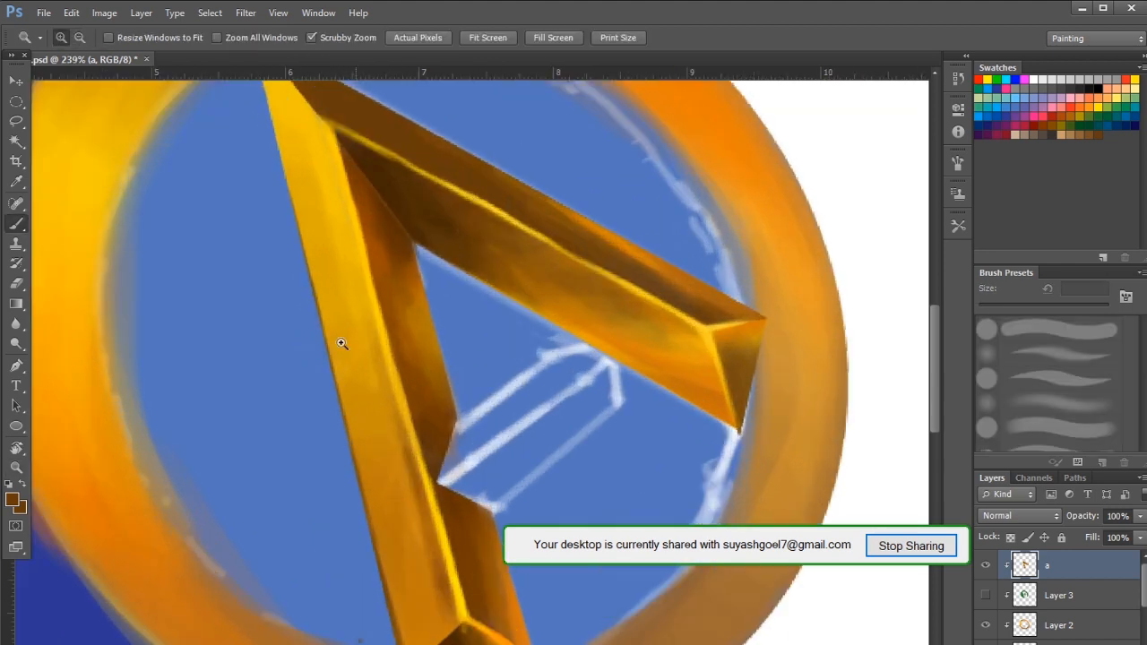
{"action": "key", "text": "b"}
{"action": "key", "text": "2"}
{"action": "key", "text": "1"}
{"action": "key", "text": "ctrl+h"}
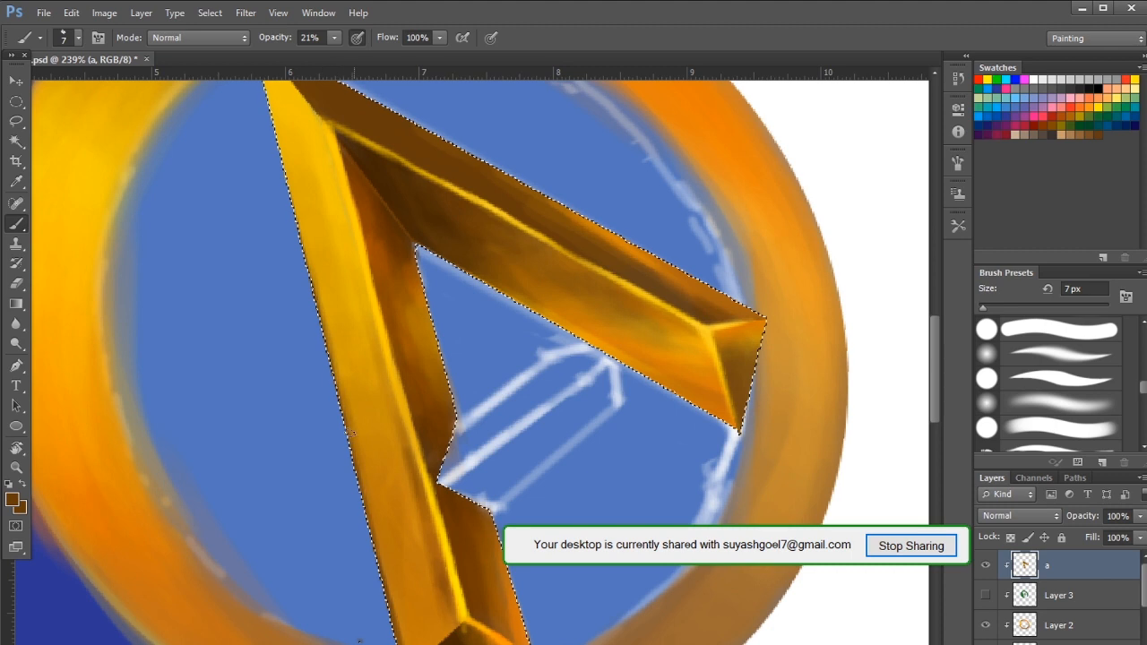
{"action": "key", "text": "ctrl+h"}
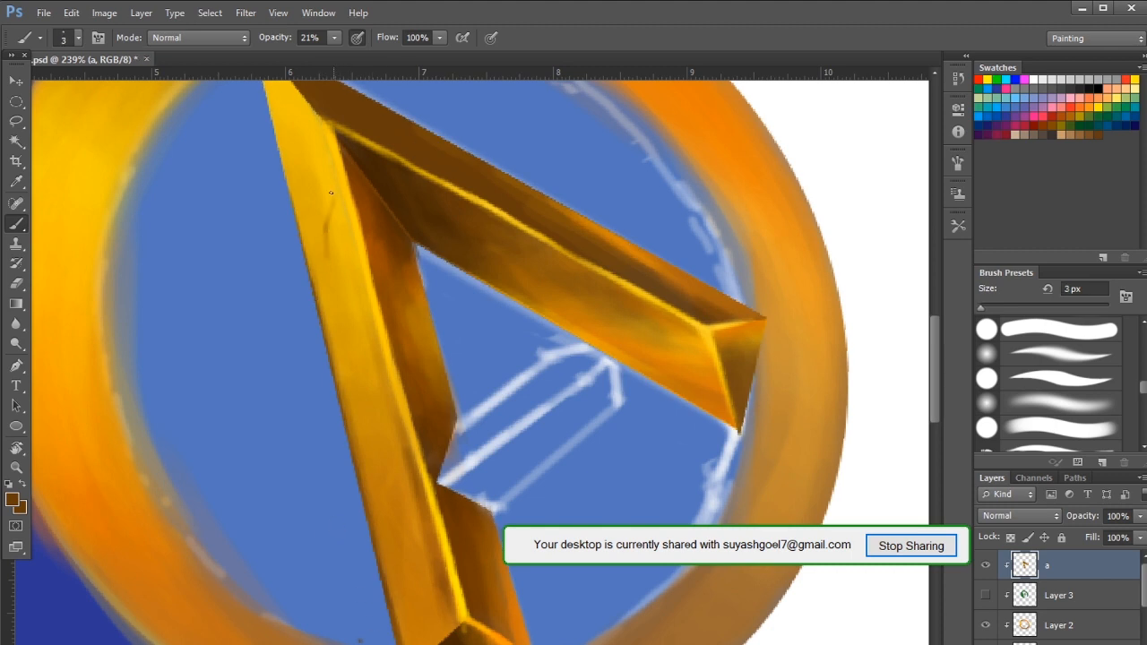
Refine the crack on the left bar's front face, highlighting its edge in brighter yellow with a 2 px brush, and save
{"action": "scroll", "coordinate": [333, 190], "scroll_direction": "down", "scroll_amount": 1}
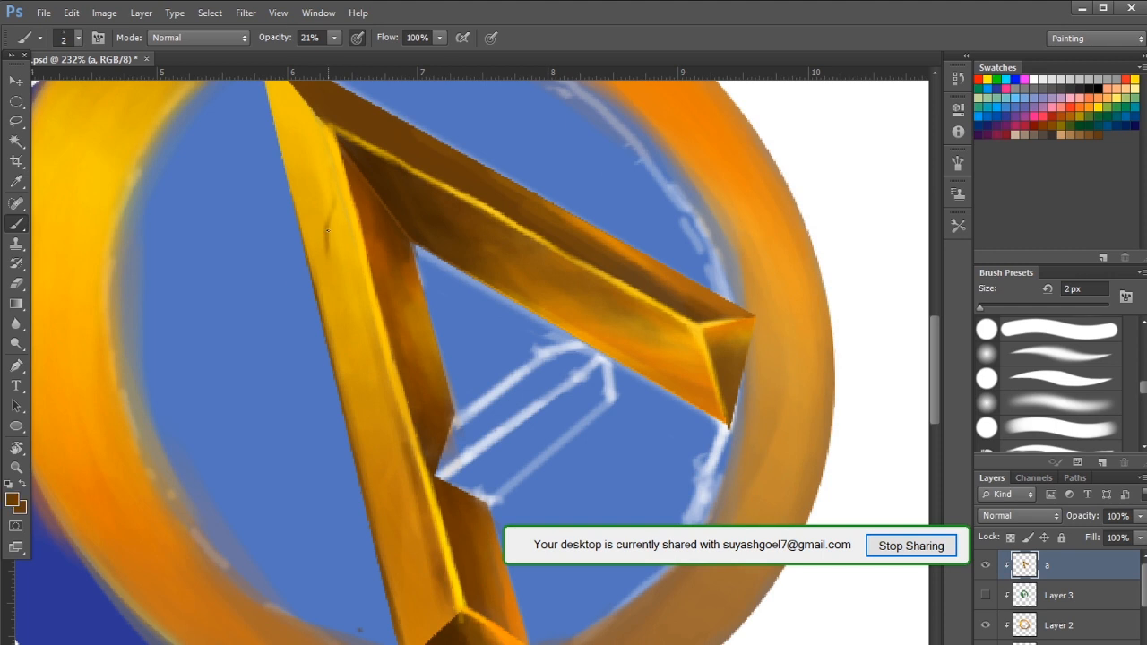
{"action": "left_click_drag", "start_coordinate": [333, 254], "coordinate": [310, 118]}
{"action": "left_click", "coordinate": [306, 118], "text": "alt"}
{"action": "left_click", "coordinate": [11, 500]}
{"action": "left_click", "coordinate": [441, 553]}
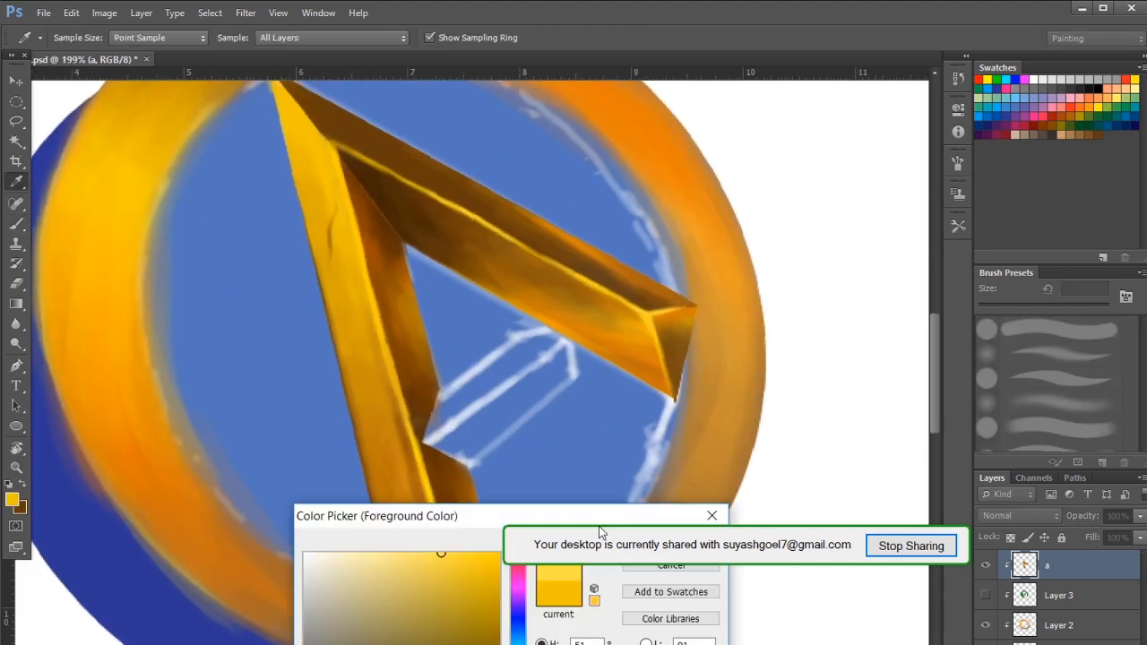
{"action": "left_click", "coordinate": [905, 546]}
{"action": "key", "text": "Return"}
{"action": "key", "text": "b"}
{"action": "scroll", "coordinate": [330, 228], "scroll_direction": "up", "scroll_amount": 3}
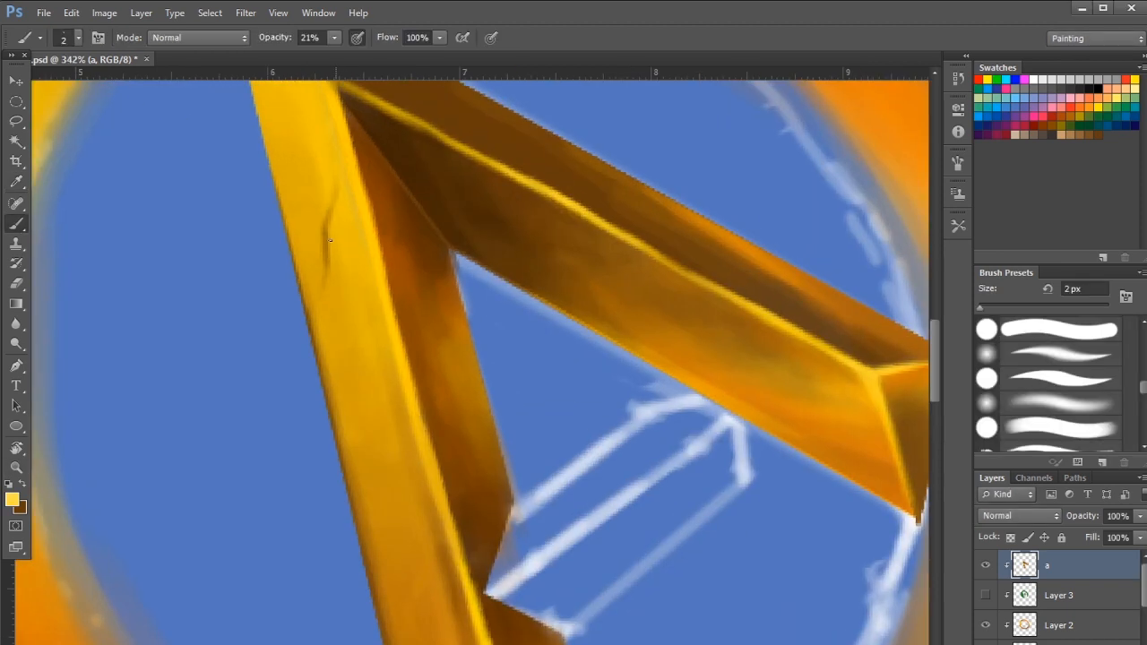
{"action": "left_click_drag", "start_coordinate": [359, 298], "coordinate": [307, 257]}
{"action": "key", "text": "ctrl+s"}
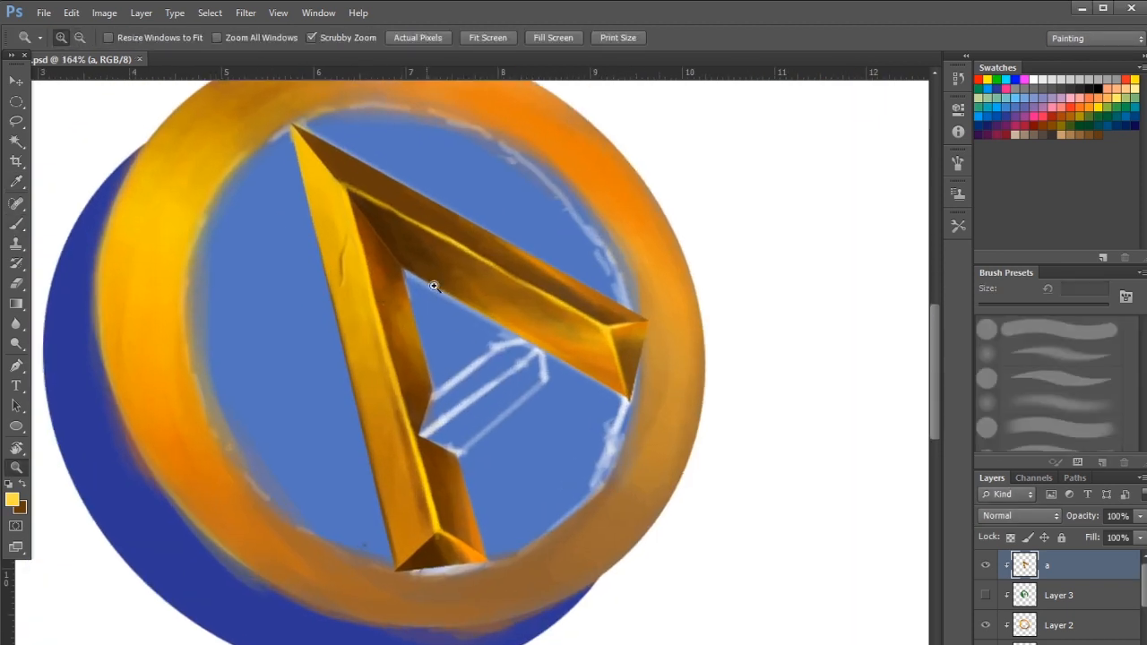
{"action": "left_click_drag", "start_coordinate": [430, 307], "coordinate": [450, 309]}
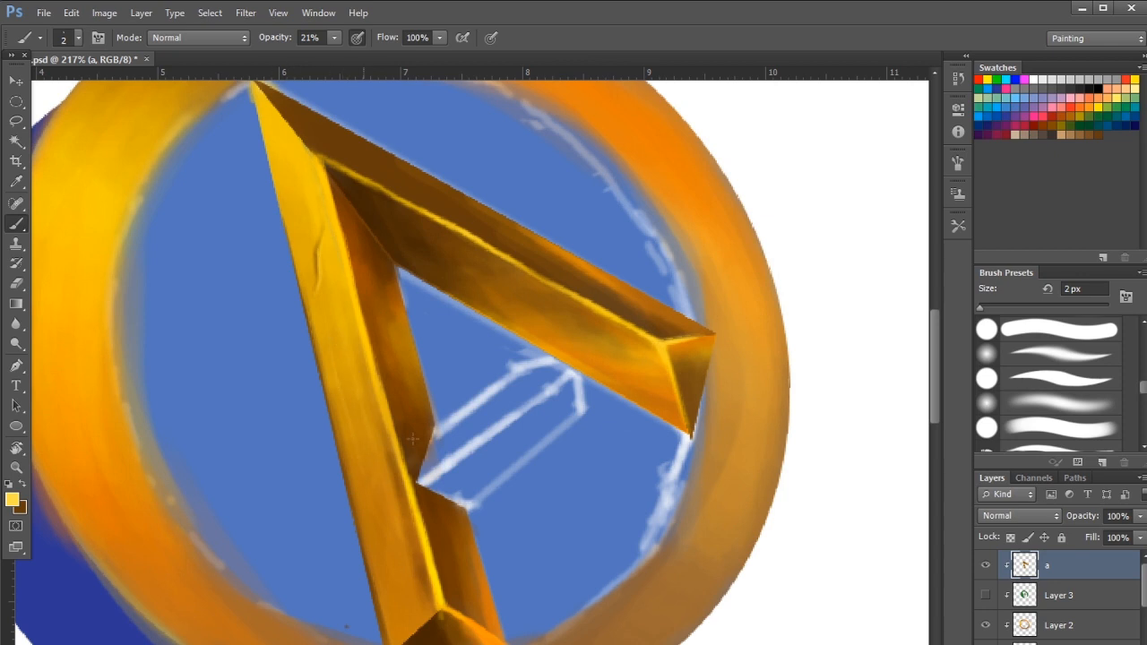
{"action": "key", "text": "ctrl+s"}
Trace the right bar's narrow outer face with the Pen tool and convert the path to a selection
{"action": "left_click_drag", "start_coordinate": [486, 259], "coordinate": [462, 264]}
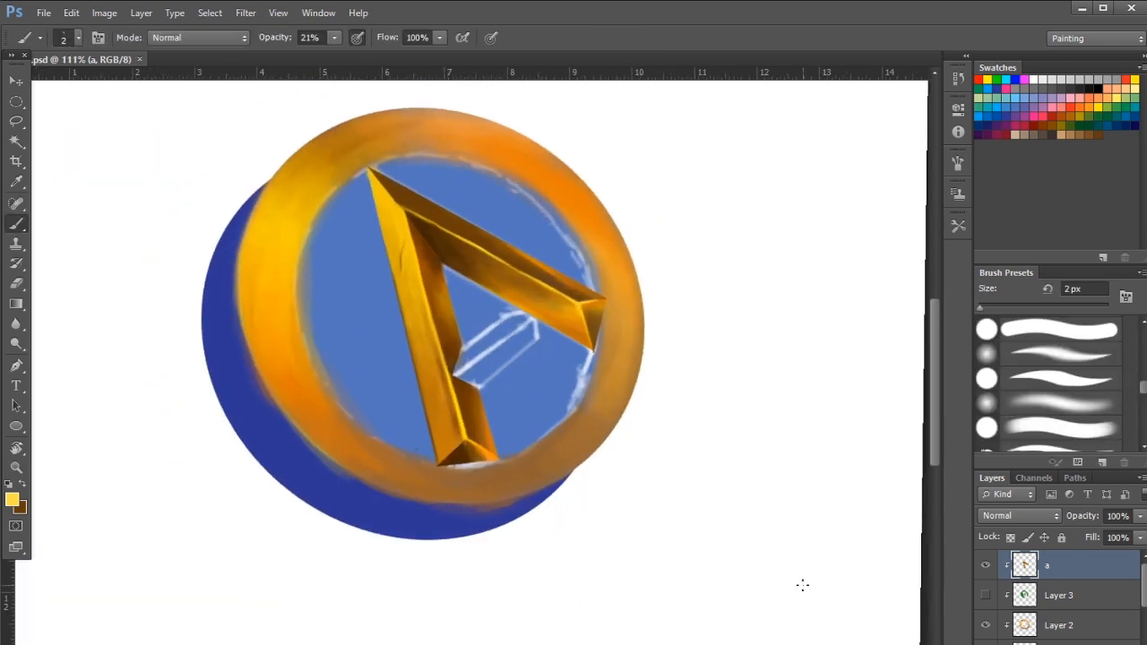
{"action": "left_click_drag", "start_coordinate": [628, 464], "coordinate": [633, 491]}
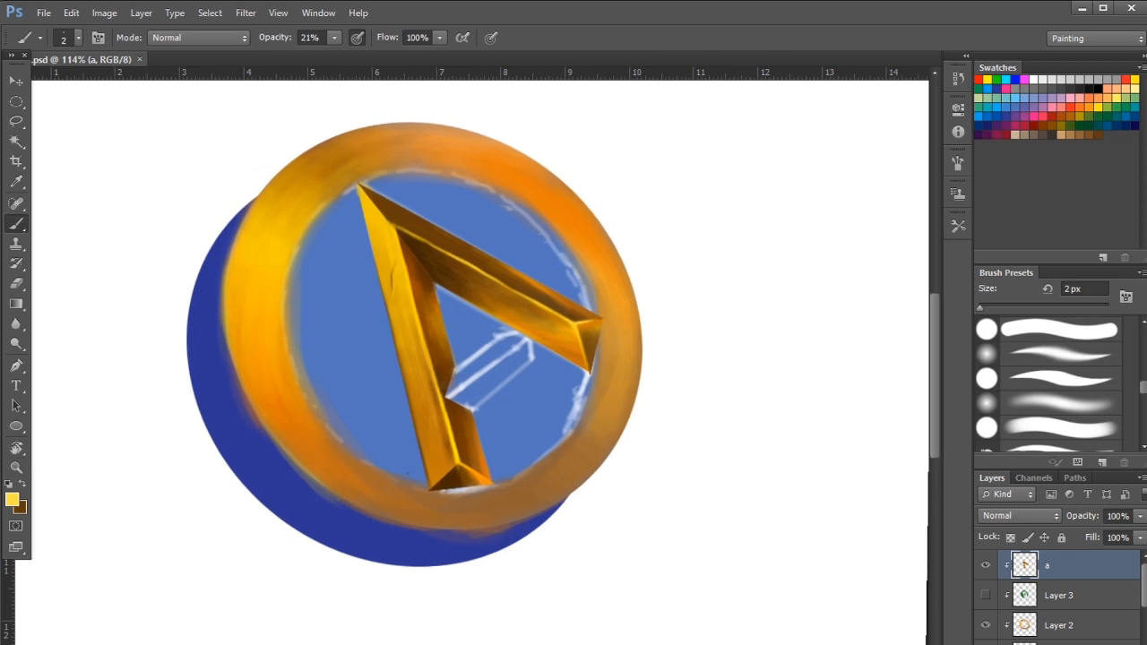
{"action": "left_click", "coordinate": [867, 1]}
{"action": "left_click_drag", "start_coordinate": [470, 257], "coordinate": [505, 281]}
{"action": "key", "text": "p"}
{"action": "left_click", "coordinate": [306, 151]}
{"action": "left_click", "coordinate": [356, 209]}
{"action": "left_click", "coordinate": [622, 353]}
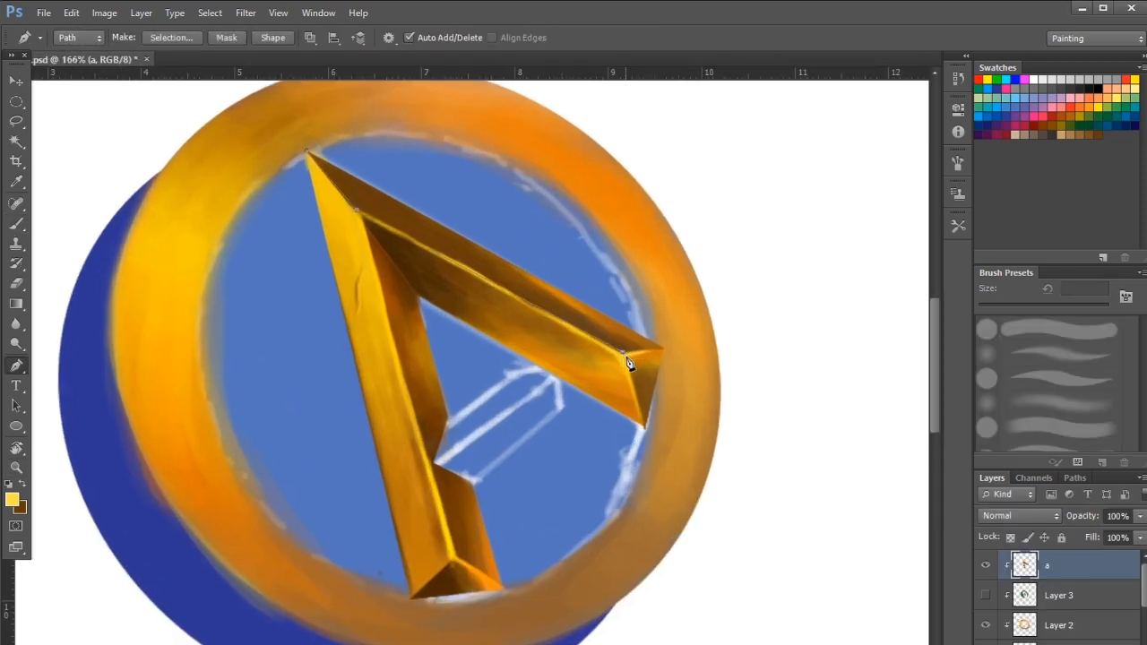
{"action": "left_click", "coordinate": [308, 154]}
{"action": "key", "text": "ctrl+Return"}
Brush bright orange at 15 px and 21% opacity along the selected outer face, deselect, and save
{"action": "key", "text": "b"}
{"action": "left_click", "coordinate": [538, 282], "text": "alt"}
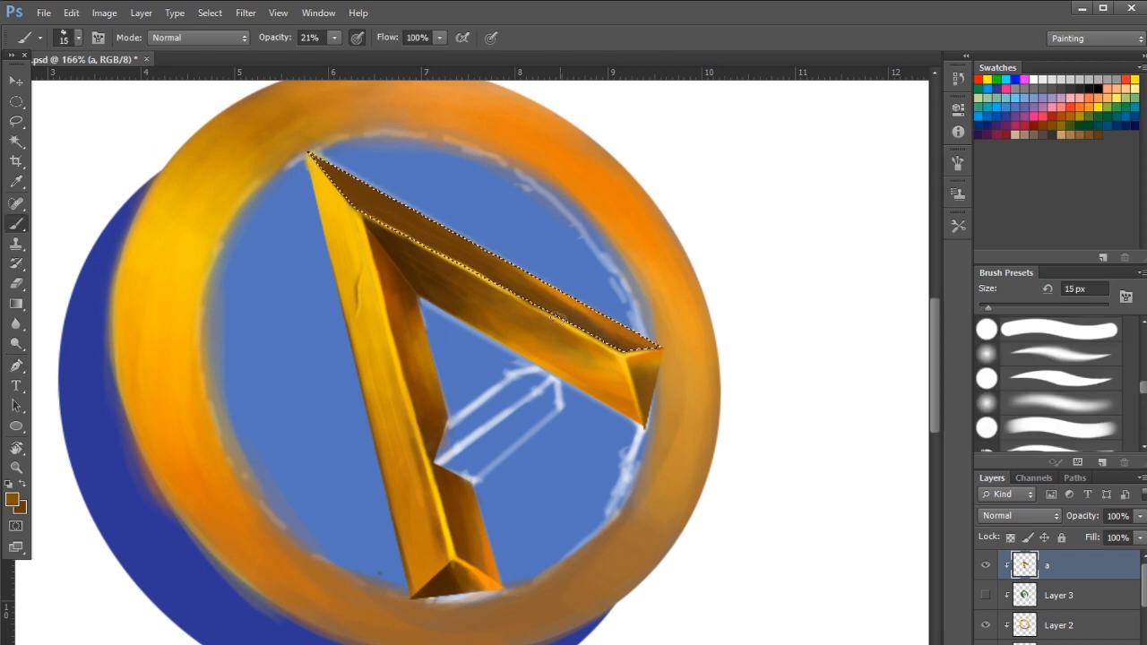
{"action": "left_click", "coordinate": [12, 499]}
{"action": "left_click", "coordinate": [519, 643]}
{"action": "left_click", "coordinate": [498, 555]}
{"action": "left_click", "coordinate": [518, 644]}
{"action": "key", "text": "Return"}
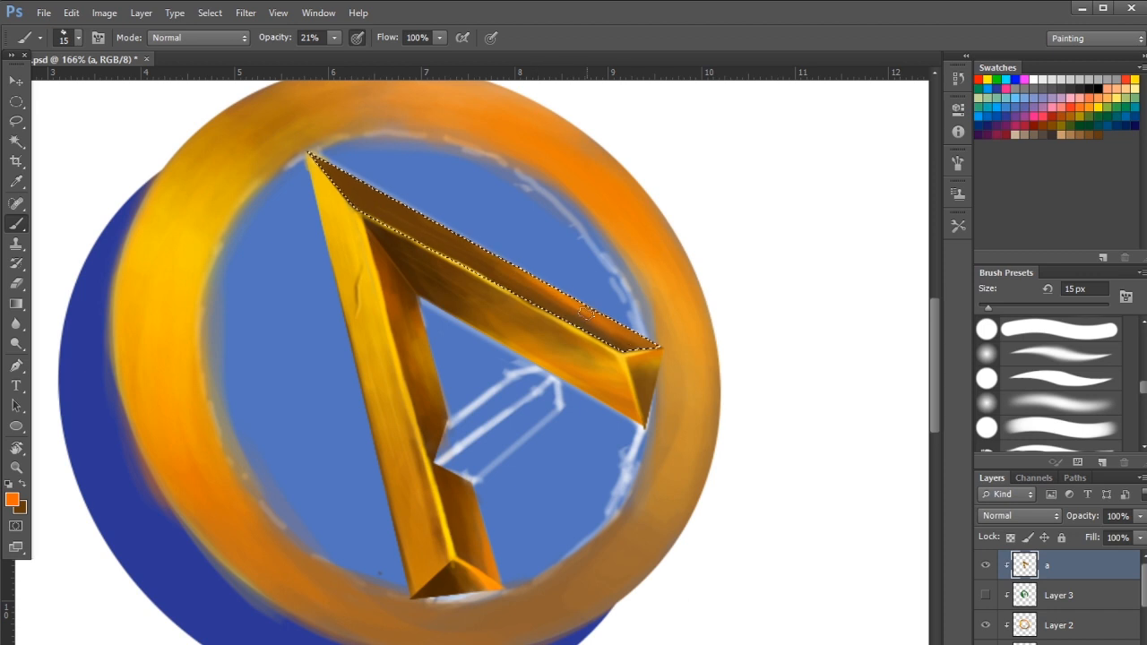
{"action": "mouse_move", "coordinate": [558, 321]}
{"action": "left_mouse_down"}
{"action": "mouse_move", "coordinate": [412, 222]}
{"action": "mouse_move", "coordinate": [532, 281]}
{"action": "mouse_move", "coordinate": [386, 213]}
{"action": "mouse_move", "coordinate": [482, 281]}
{"action": "left_mouse_up"}
{"action": "left_click_drag", "start_coordinate": [583, 310], "coordinate": [646, 342]}
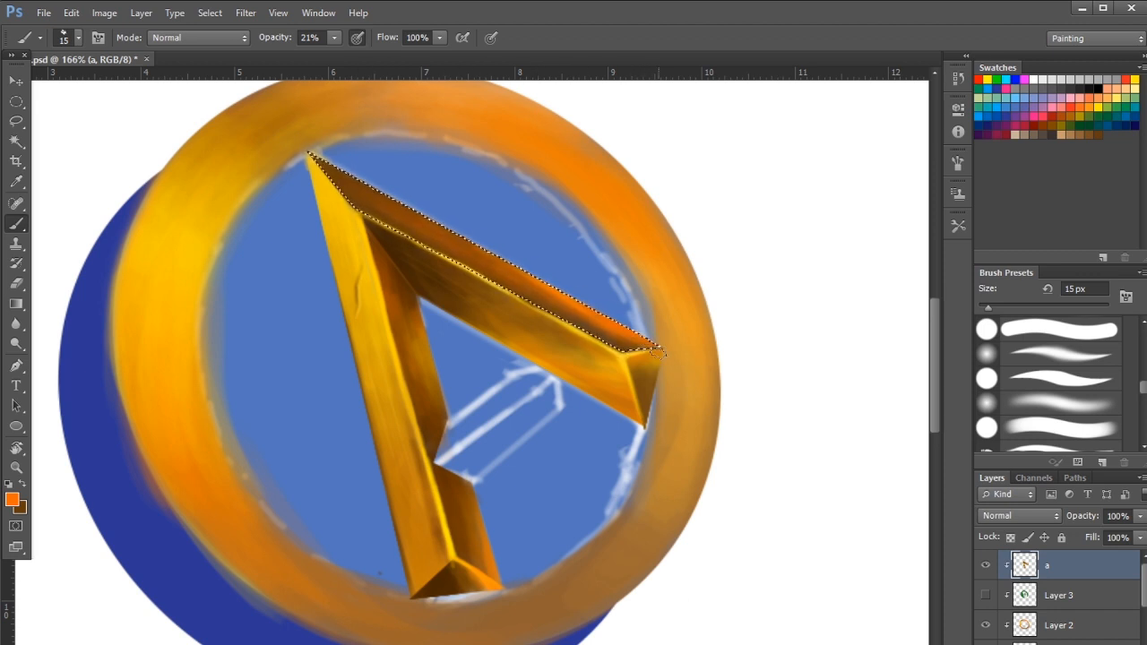
{"action": "key", "text": "ctrl+d"}
{"action": "key", "text": "ctrl+s"}
Trace a Pen path along the right bar's ridge, bordering its inner face, and convert it to a selection
{"action": "key", "text": "z"}
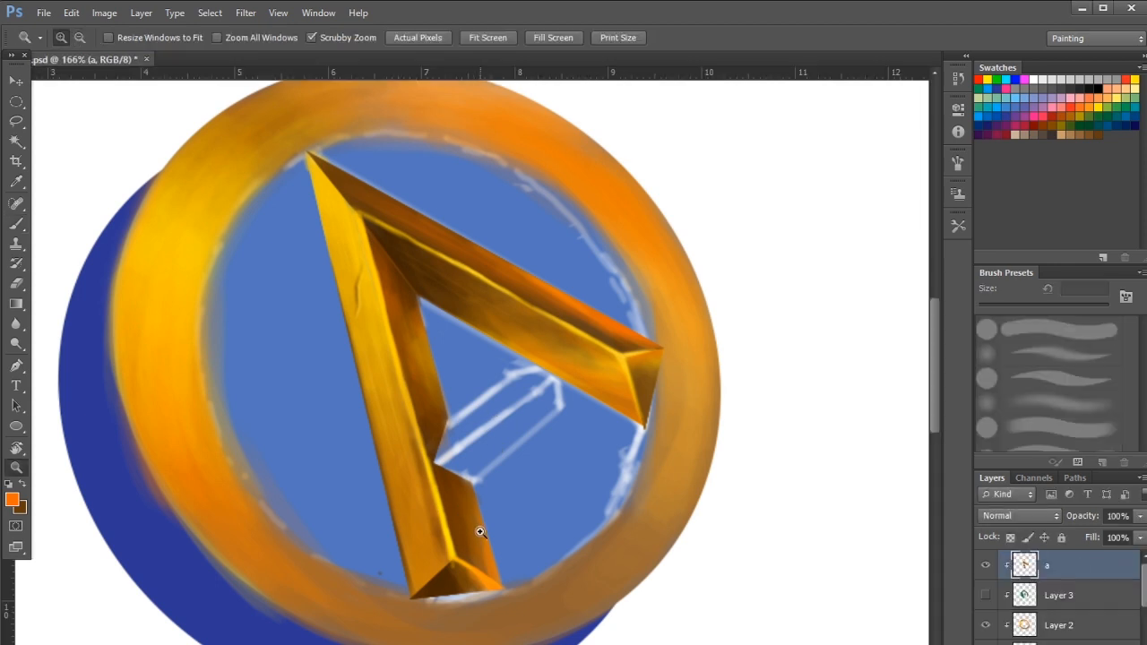
{"action": "left_click_drag", "start_coordinate": [476, 522], "coordinate": [529, 520]}
{"action": "key", "text": "p"}
{"action": "left_click_drag", "start_coordinate": [535, 370], "coordinate": [484, 548]}
{"action": "left_click", "coordinate": [265, 172]}
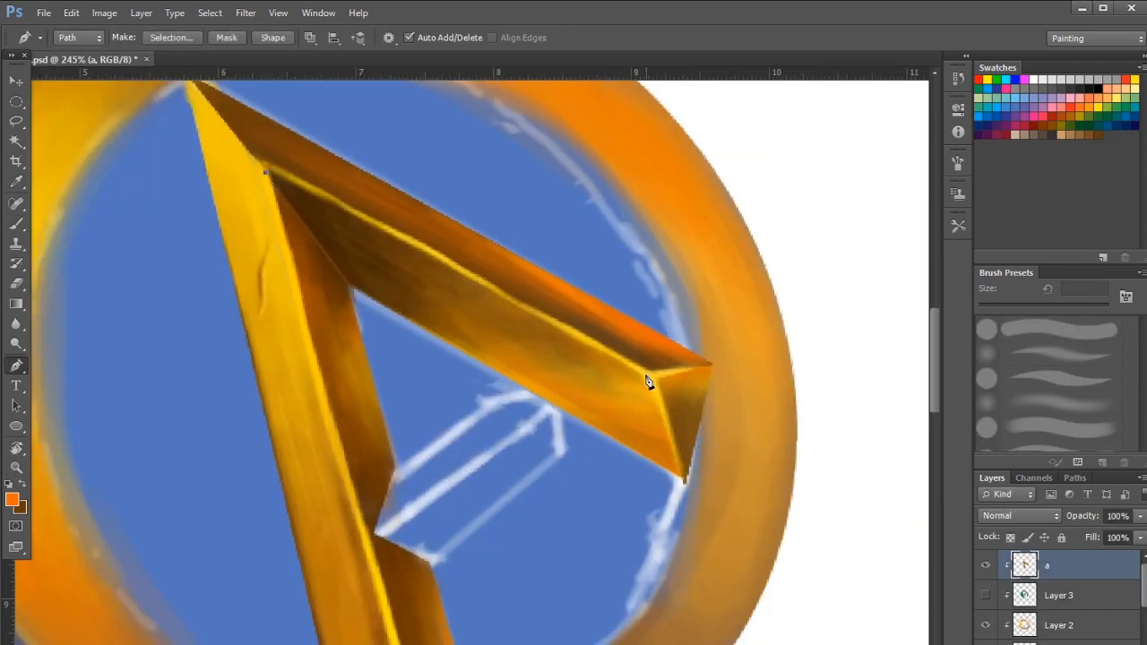
{"action": "key", "text": "ctrl+z"}
{"action": "left_click", "coordinate": [268, 172]}
{"action": "left_click", "coordinate": [644, 374]}
{"action": "left_click", "coordinate": [268, 172]}
{"action": "key", "text": "ctrl+Return"}
Darken the selected area below the right bar's ridge with sampled dark brown, deselect, and save
{"action": "key", "text": "b"}
{"action": "left_click", "coordinate": [235, 143], "text": "alt"}
{"action": "mouse_move", "coordinate": [262, 163]}
{"action": "left_mouse_down"}
{"action": "mouse_move", "coordinate": [492, 273]}
{"action": "mouse_move", "coordinate": [627, 360]}
{"action": "left_mouse_up"}
{"action": "key", "text": "ctrl+z"}
{"action": "left_click", "coordinate": [332, 182], "text": "alt"}
{"action": "left_click_drag", "start_coordinate": [333, 190], "coordinate": [436, 252]}
{"action": "key", "text": "ctrl+d"}
{"action": "key", "text": "ctrl+s"}
{"action": "mouse_move", "coordinate": [455, 292]}
{"action": "left_mouse_down"}
{"action": "mouse_move", "coordinate": [392, 288]}
{"action": "mouse_move", "coordinate": [456, 371]}
{"action": "mouse_move", "coordinate": [453, 335]}
{"action": "mouse_move", "coordinate": [453, 362]}
{"action": "left_mouse_up"}
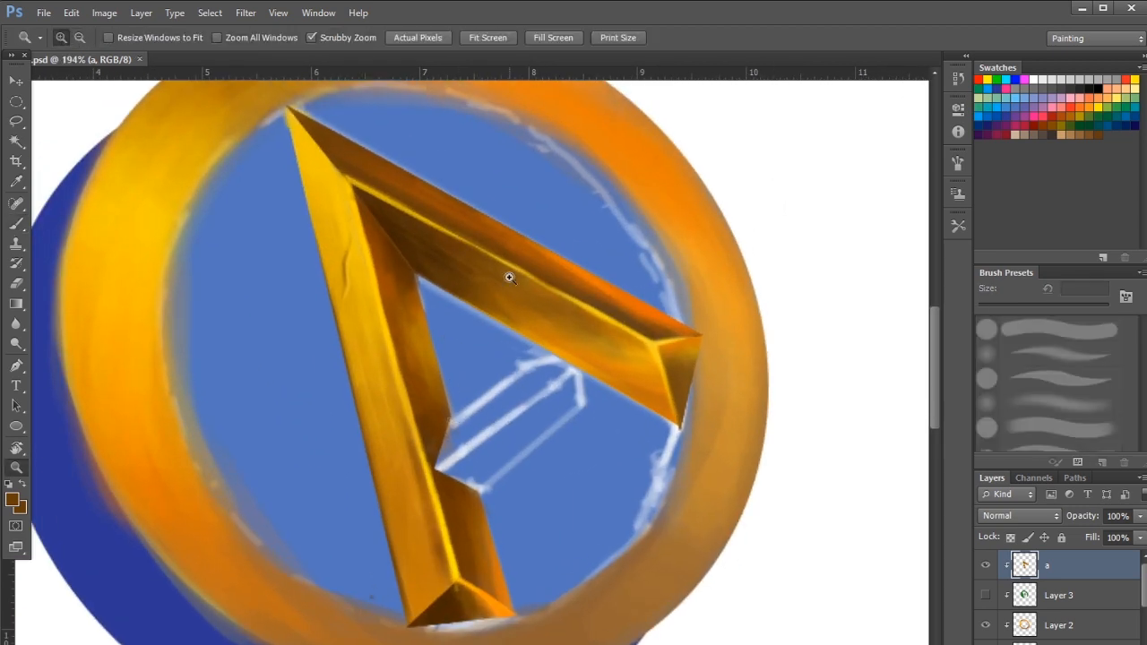
Set the brush opacity to 92% and paint small cracks on the right bar's faces with a 2 px brush
{"action": "left_click_drag", "start_coordinate": [511, 271], "coordinate": [547, 273]}
{"action": "left_click", "coordinate": [491, 352], "text": "alt"}
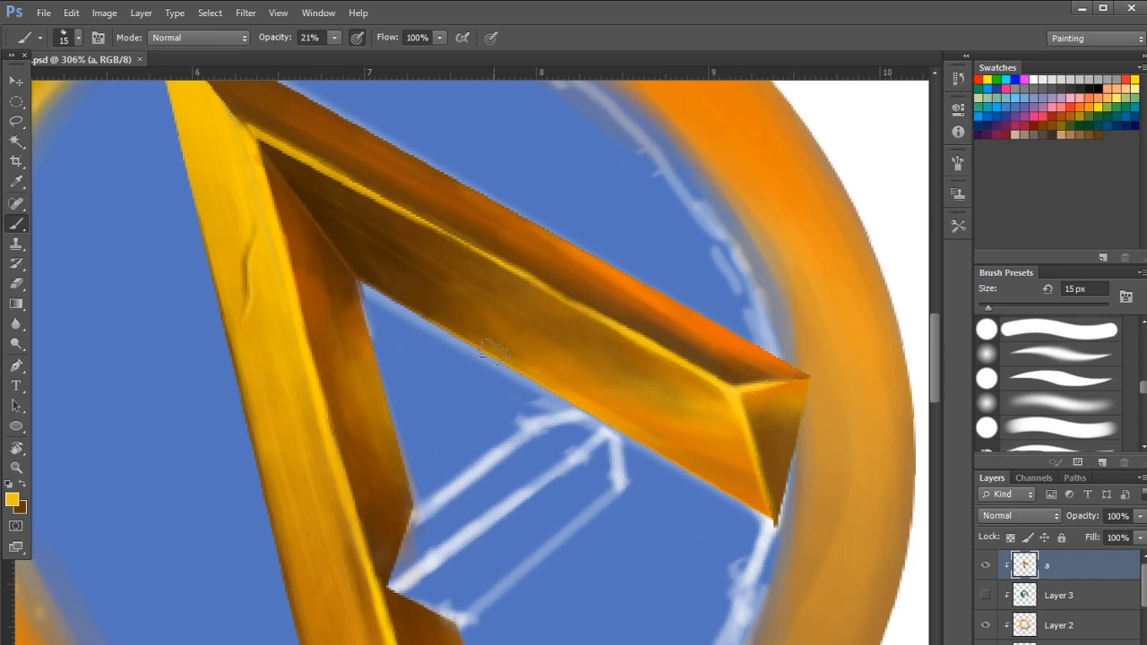
{"action": "left_click_drag", "start_coordinate": [333, 38], "coordinate": [423, 77]}
{"action": "mouse_move", "coordinate": [476, 303]}
{"action": "left_mouse_down"}
{"action": "mouse_move", "coordinate": [477, 328]}
{"action": "mouse_move", "coordinate": [516, 299]}
{"action": "left_mouse_up"}
{"action": "scroll", "coordinate": [596, 381], "scroll_direction": "down", "scroll_amount": 3}
{"action": "scroll", "coordinate": [623, 440], "scroll_direction": "up", "scroll_amount": 3}
{"action": "left_click", "coordinate": [441, 282], "text": "alt"}
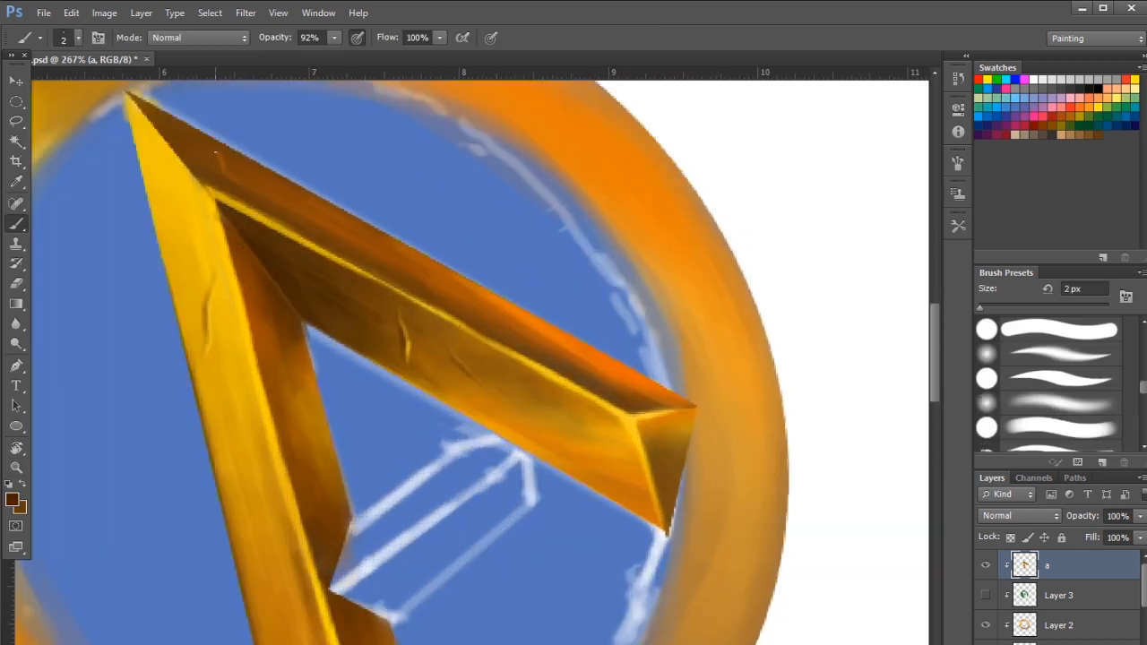
Add small golden accents near the right bar's inner-face cracks using sampled colours, and save
{"action": "scroll", "coordinate": [535, 387], "scroll_direction": "up", "scroll_amount": 1}
{"action": "left_click", "coordinate": [535, 387], "text": "alt"}
{"action": "left_click", "coordinate": [576, 432], "text": "alt"}
{"action": "scroll", "coordinate": [545, 423], "scroll_direction": "down", "scroll_amount": 3}
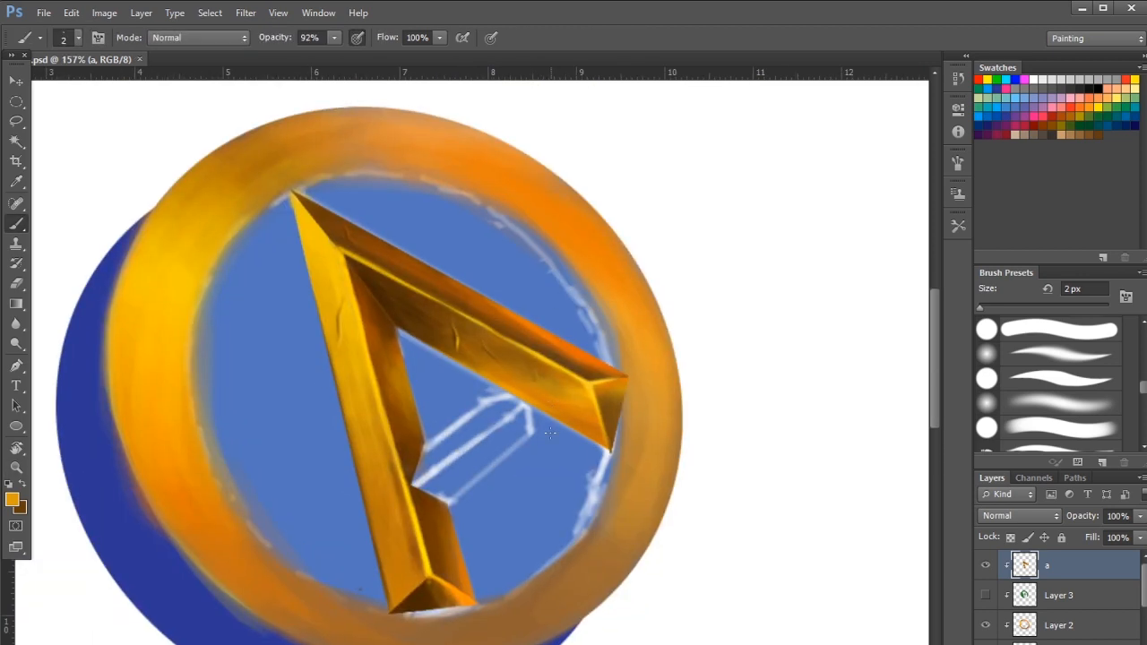
Trace the left bar's inner side face, including the notch at the crossbar, with the Pen tool and convert it to a selection
{"action": "scroll", "coordinate": [548, 383], "scroll_direction": "up", "scroll_amount": 2}
{"action": "scroll", "coordinate": [535, 404], "scroll_direction": "down", "scroll_amount": 1}
{"action": "left_click_drag", "start_coordinate": [529, 454], "coordinate": [574, 455]}
{"action": "left_click_drag", "start_coordinate": [574, 456], "coordinate": [565, 354]}
{"action": "key", "text": "p"}
{"action": "left_click", "coordinate": [318, 179]}
{"action": "left_click", "coordinate": [363, 359]}
{"action": "left_click", "coordinate": [342, 421]}
{"action": "left_click", "coordinate": [397, 452]}
{"action": "left_click_drag", "start_coordinate": [245, 97], "coordinate": [248, 133]}
{"action": "left_click", "coordinate": [249, 135]}
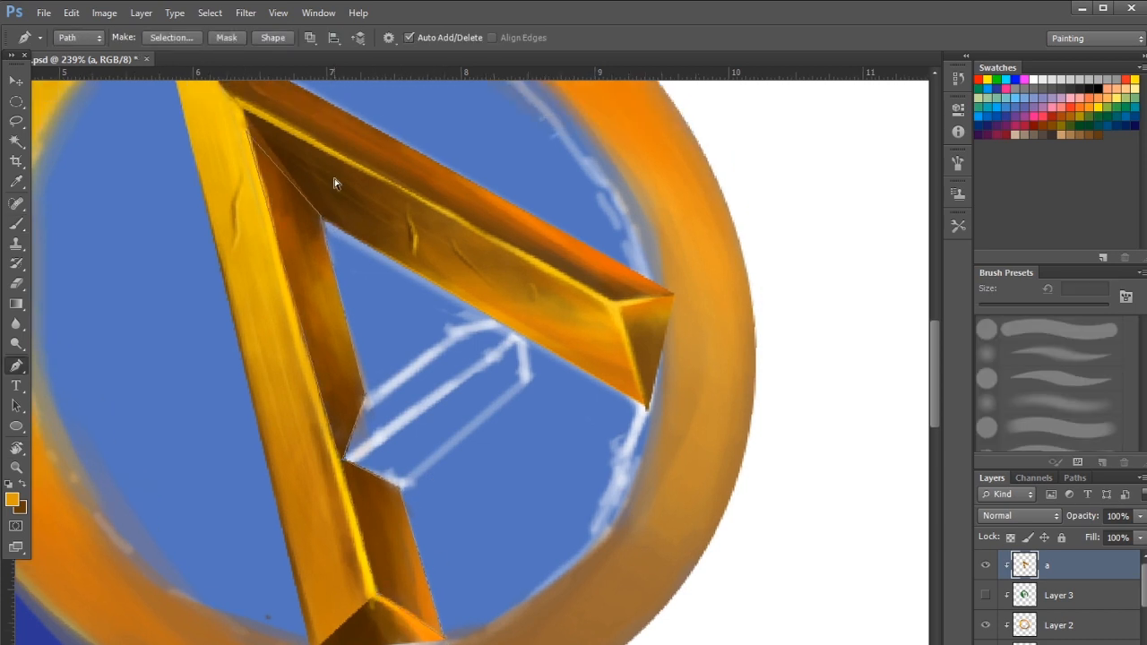
{"action": "left_click", "coordinate": [321, 215]}
{"action": "key", "text": "ctrl+Return"}
Enlarge the brush to 25 px, blend sampled orange and yellow over the selected side face, deselect, and save
{"action": "key", "text": "b"}
{"action": "key", "text": "bracketright"}
{"action": "key", "text": "bracketright"}
{"action": "key", "text": "bracketright"}
{"action": "key", "text": "bracketright"}
{"action": "key", "text": "bracketright"}
{"action": "key", "text": "bracketright"}
{"action": "key", "text": "bracketright"}
{"action": "key", "text": "bracketright"}
{"action": "key", "text": "bracketright"}
{"action": "key", "text": "bracketright"}
{"action": "key", "text": "bracketright"}
{"action": "left_click", "coordinate": [593, 247], "text": "alt"}
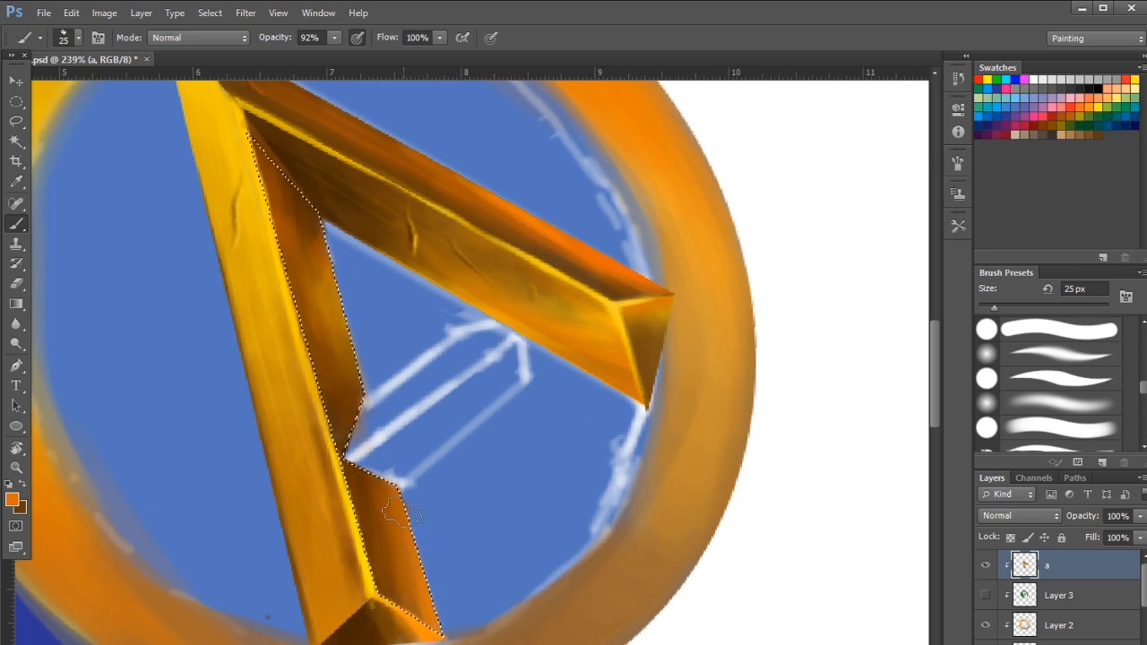
{"action": "left_click", "coordinate": [553, 292], "text": "alt"}
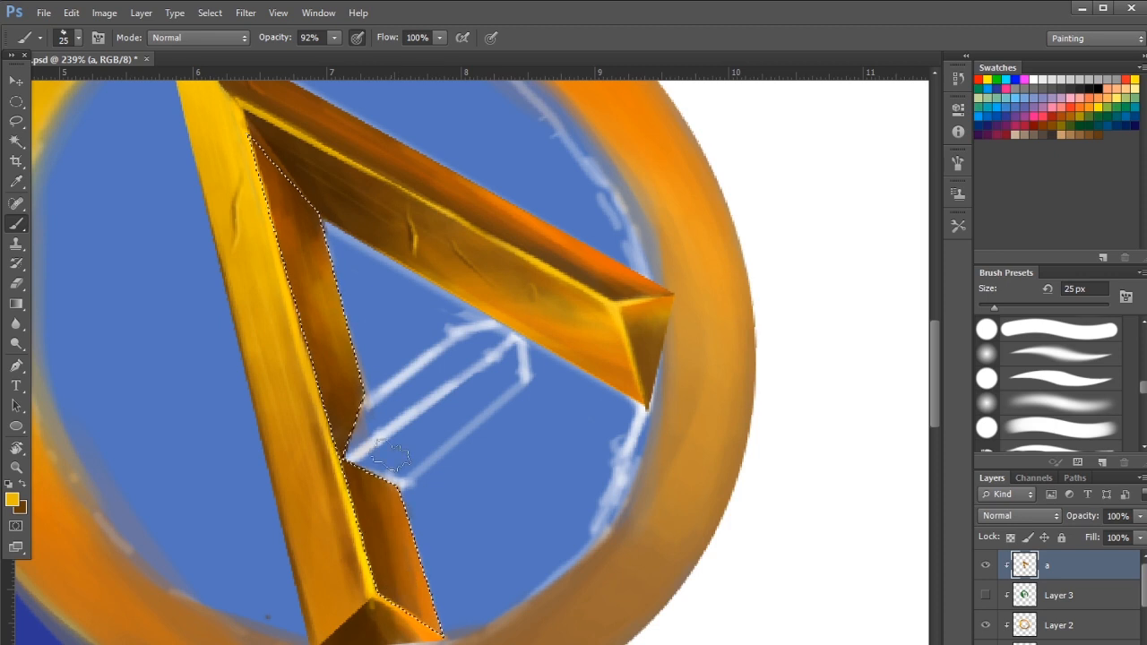
{"action": "key", "text": "ctrl+d"}
{"action": "left_click_drag", "start_coordinate": [401, 566], "coordinate": [349, 567]}
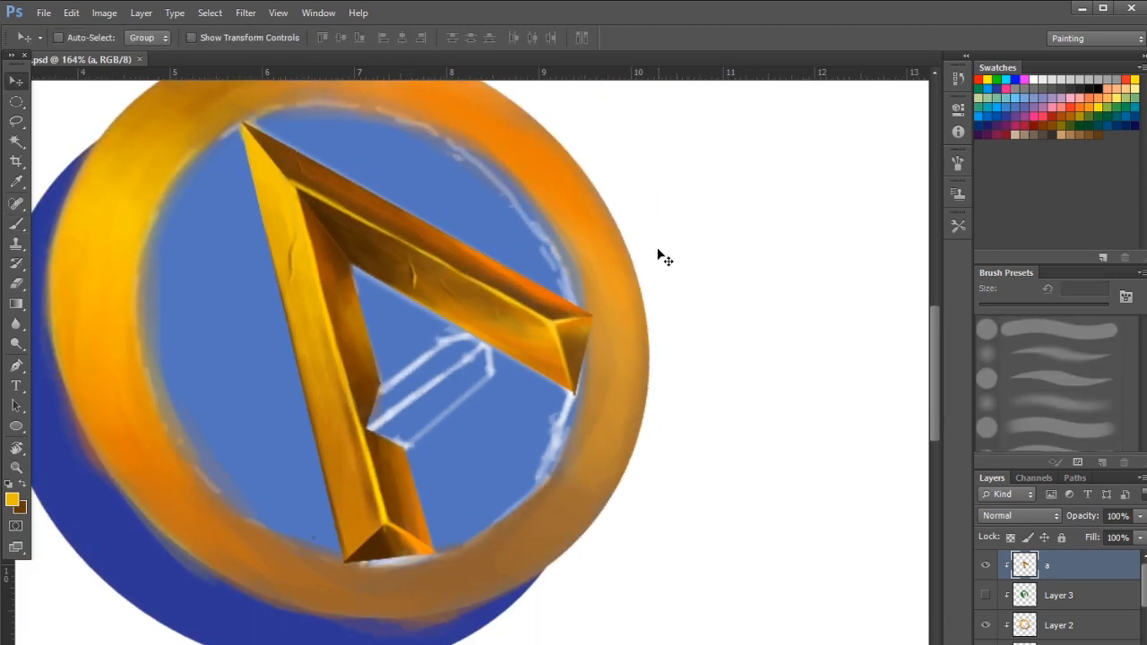
Paint a small round dent on the middle of the left bar's front face with sampled colours and a 7 px brush
{"action": "mouse_move", "coordinate": [370, 385]}
{"action": "left_mouse_down"}
{"action": "mouse_move", "coordinate": [367, 436]}
{"action": "mouse_move", "coordinate": [347, 421]}
{"action": "left_mouse_up"}
{"action": "left_click", "coordinate": [331, 179], "text": "alt"}
{"action": "key", "text": "["}
{"action": "key", "text": "["}
{"action": "key", "text": "["}
{"action": "key", "text": "["}
{"action": "key", "text": "["}
{"action": "key", "text": "["}
{"action": "key", "text": "["}
{"action": "key", "text": "["}
{"action": "key", "text": "["}
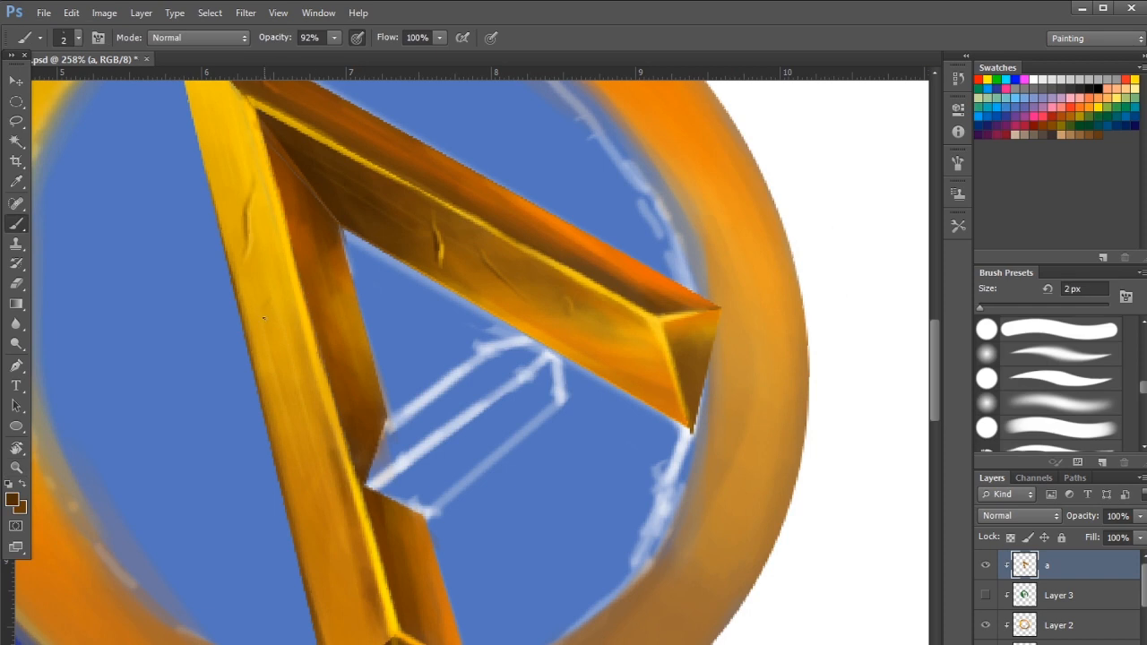
{"action": "left_click", "coordinate": [535, 259], "text": "alt"}
{"action": "key", "text": "]"}
{"action": "key", "text": "]"}
{"action": "key", "text": "]"}
{"action": "key", "text": "]"}
{"action": "key", "text": "]"}
{"action": "left_click", "coordinate": [292, 401]}
Outline the dent on the left bar with sampled dark brown and a 2 px brush, and save
{"action": "left_click", "coordinate": [328, 195], "text": "alt"}
{"action": "key", "text": "["}
{"action": "key", "text": "["}
{"action": "key", "text": "["}
{"action": "key", "text": "["}
{"action": "key", "text": "["}
{"action": "key", "text": "ctrl+s"}
Tint the dent orange with a 7 px brush, blend sampled gold on the surrounding face, and save
{"action": "left_click_drag", "start_coordinate": [346, 360], "coordinate": [359, 422]}
{"action": "left_click", "coordinate": [630, 221], "text": "alt"}
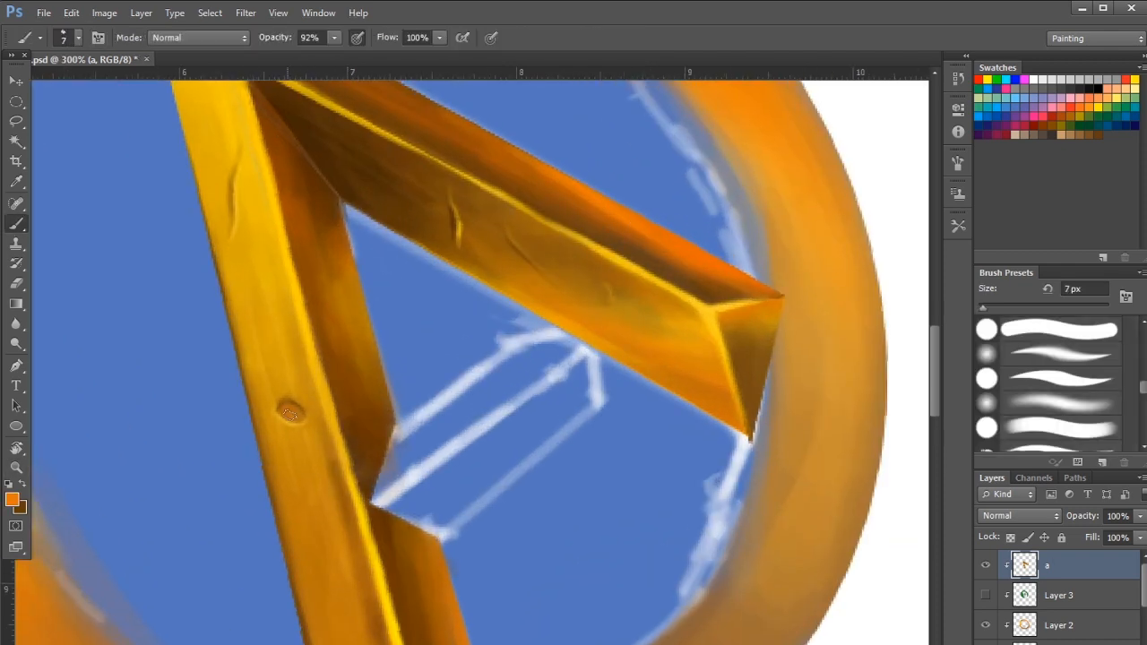
{"action": "left_click_drag", "start_coordinate": [300, 600], "coordinate": [309, 642]}
{"action": "key", "text": "ctrl+s"}
{"action": "left_click_drag", "start_coordinate": [385, 431], "coordinate": [403, 428]}
{"action": "left_click", "coordinate": [293, 468], "text": "alt"}
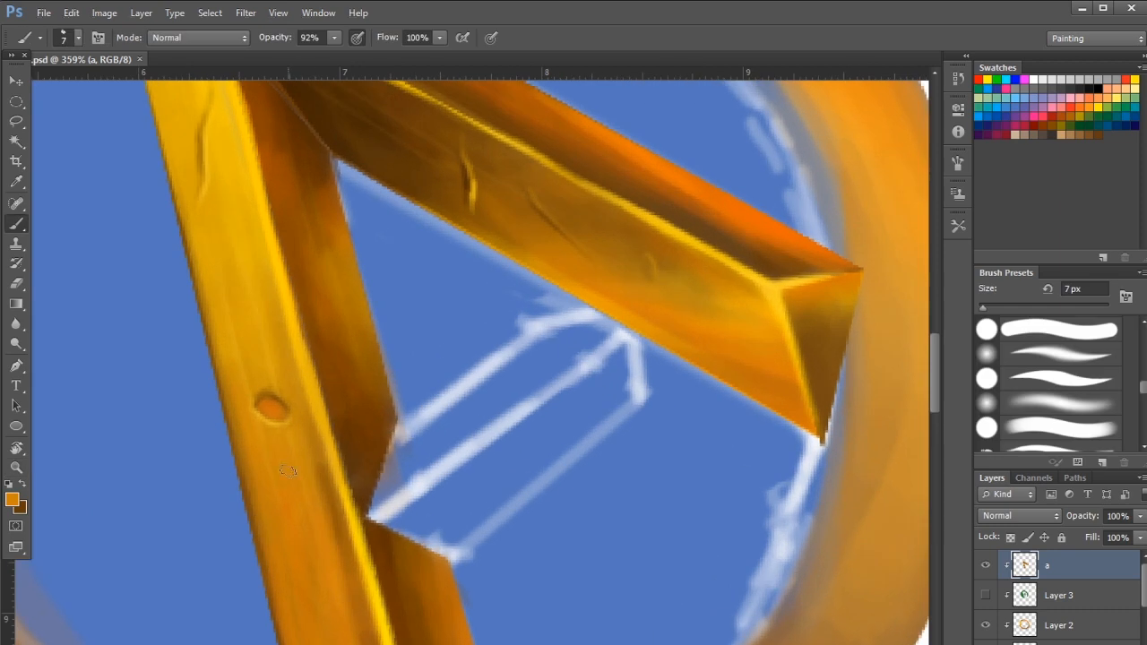
{"action": "left_click_drag", "start_coordinate": [331, 431], "coordinate": [294, 437]}
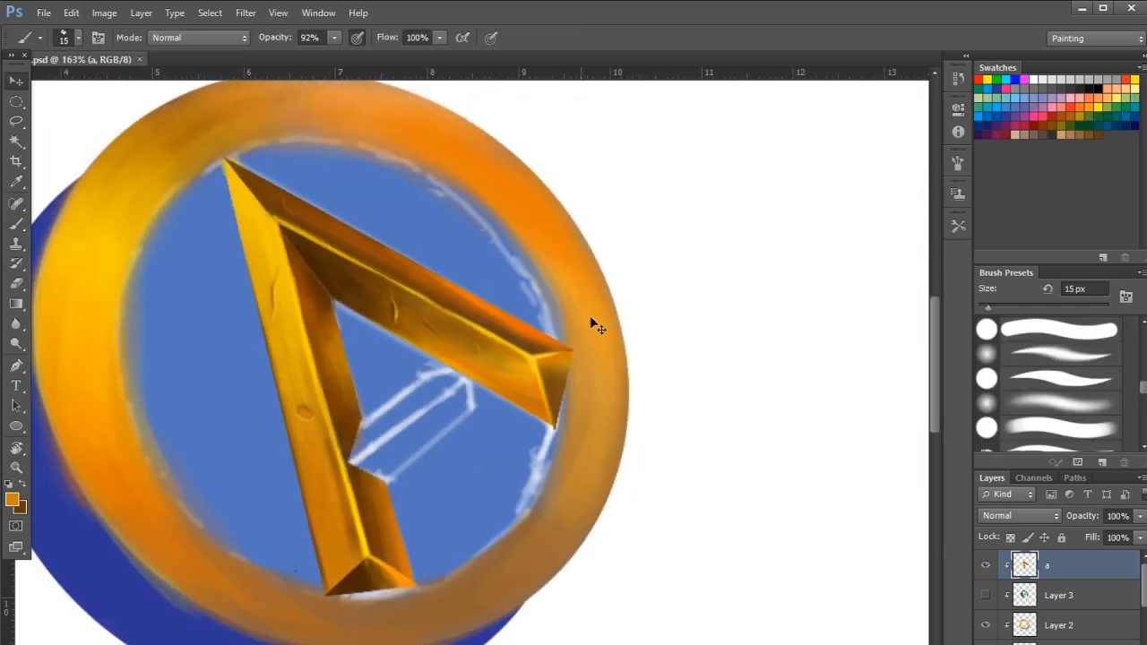
{"action": "key", "text": "ctrl+s"}
Trace the crossbar's upper face over the sketch with the Pen tool, select it, and add a new layer
{"action": "left_click_drag", "start_coordinate": [461, 412], "coordinate": [497, 441]}
{"action": "key", "text": "p"}
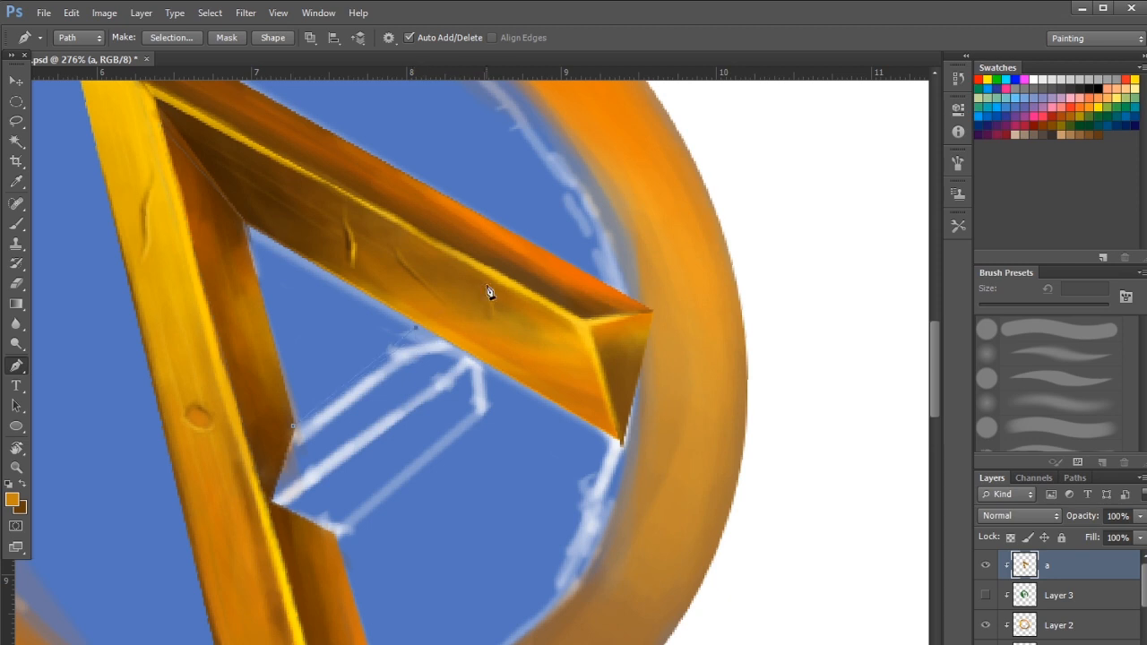
{"action": "left_click_drag", "start_coordinate": [461, 400], "coordinate": [456, 368]}
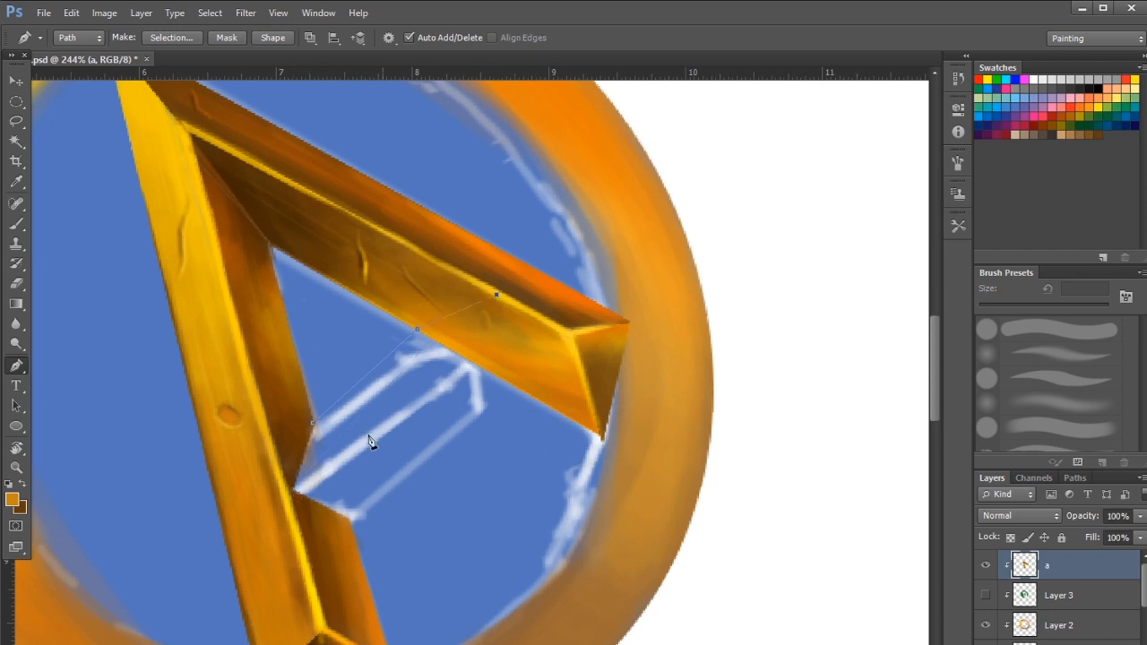
{"action": "left_click_drag", "start_coordinate": [383, 391], "coordinate": [499, 306]}
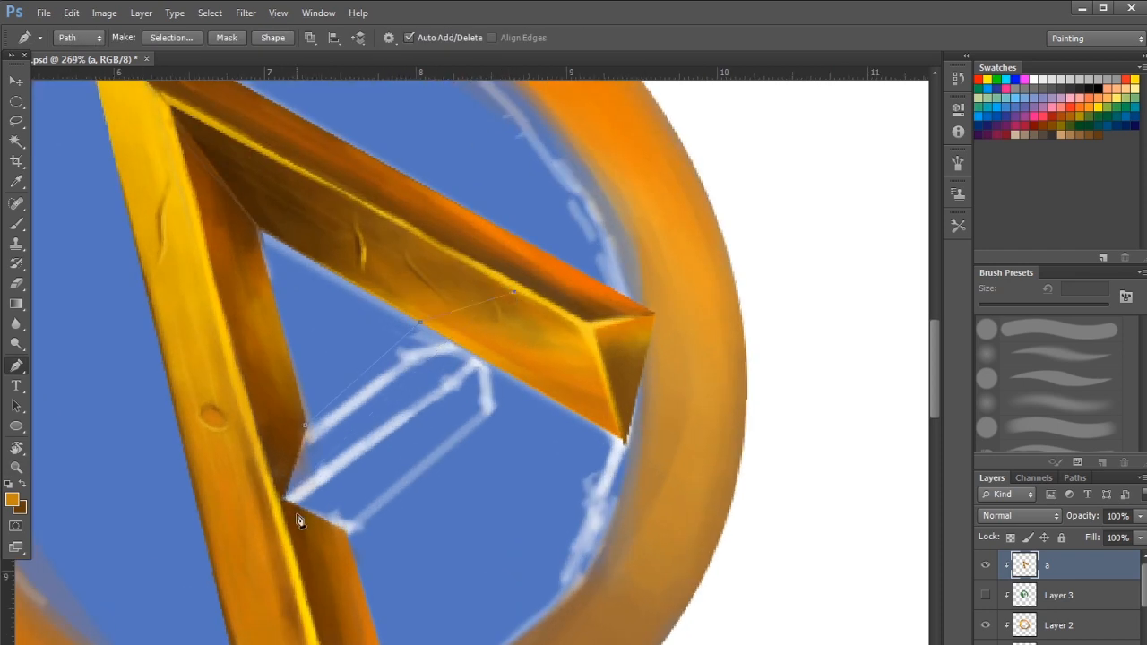
{"action": "key", "text": "ctrl+shift+n"}
Enlarge the brush and fill the selected crossbar face on the new layer with a sampled base colour
{"action": "left_click", "coordinate": [434, 229], "text": "alt"}
{"action": "key", "text": "]"}
{"action": "key", "text": "]"}
{"action": "key", "text": "]"}
{"action": "key", "text": "]"}
{"action": "key", "text": "]"}
{"action": "key", "text": "]"}
{"action": "key", "text": "]"}
{"action": "key", "text": "]"}
{"action": "mouse_move", "coordinate": [439, 341]}
{"action": "left_mouse_down"}
{"action": "mouse_move", "coordinate": [358, 421]}
{"action": "mouse_move", "coordinate": [440, 354]}
{"action": "left_mouse_up"}
{"action": "mouse_move", "coordinate": [431, 280]}
{"action": "left_mouse_down"}
{"action": "mouse_move", "coordinate": [341, 281]}
{"action": "mouse_move", "coordinate": [417, 281]}
{"action": "left_mouse_up"}
Toggle a lower layer's visibility off and on to check the painted crossbar face against the coin
{"action": "scroll", "coordinate": [1028, 627], "scroll_direction": "down", "scroll_amount": 2}
{"action": "left_click", "coordinate": [986, 641]}
{"action": "mouse_move", "coordinate": [526, 475]}
{"action": "left_mouse_down"}
{"action": "mouse_move", "coordinate": [463, 460]}
{"action": "mouse_move", "coordinate": [499, 462]}
{"action": "left_mouse_up"}
{"action": "left_click", "coordinate": [986, 641]}
{"action": "left_click_drag", "start_coordinate": [642, 462], "coordinate": [695, 467]}
Shade the selected upper face of the crossbar with sampled browns and golds, reducing the brush to 40 px
{"action": "scroll", "coordinate": [1028, 619], "scroll_direction": "up", "scroll_amount": 2}
{"action": "left_click_drag", "start_coordinate": [469, 405], "coordinate": [570, 416]}
{"action": "left_click_drag", "start_coordinate": [375, 311], "coordinate": [367, 346]}
{"action": "left_click", "coordinate": [502, 273], "text": "alt"}
{"action": "mouse_move", "coordinate": [386, 394]}
{"action": "left_mouse_down"}
{"action": "mouse_move", "coordinate": [323, 349]}
{"action": "mouse_move", "coordinate": [328, 321]}
{"action": "mouse_move", "coordinate": [437, 427]}
{"action": "mouse_move", "coordinate": [367, 439]}
{"action": "mouse_move", "coordinate": [300, 515]}
{"action": "mouse_move", "coordinate": [356, 493]}
{"action": "left_mouse_up"}
{"action": "left_click", "coordinate": [459, 303], "text": "alt"}
{"action": "key", "text": "bracketleft"}
{"action": "key", "text": "bracketleft"}
{"action": "mouse_move", "coordinate": [417, 386]}
{"action": "left_mouse_down"}
{"action": "mouse_move", "coordinate": [363, 392]}
{"action": "mouse_move", "coordinate": [401, 386]}
{"action": "mouse_move", "coordinate": [327, 466]}
{"action": "left_mouse_up"}
{"action": "left_click", "coordinate": [259, 614], "text": "alt"}
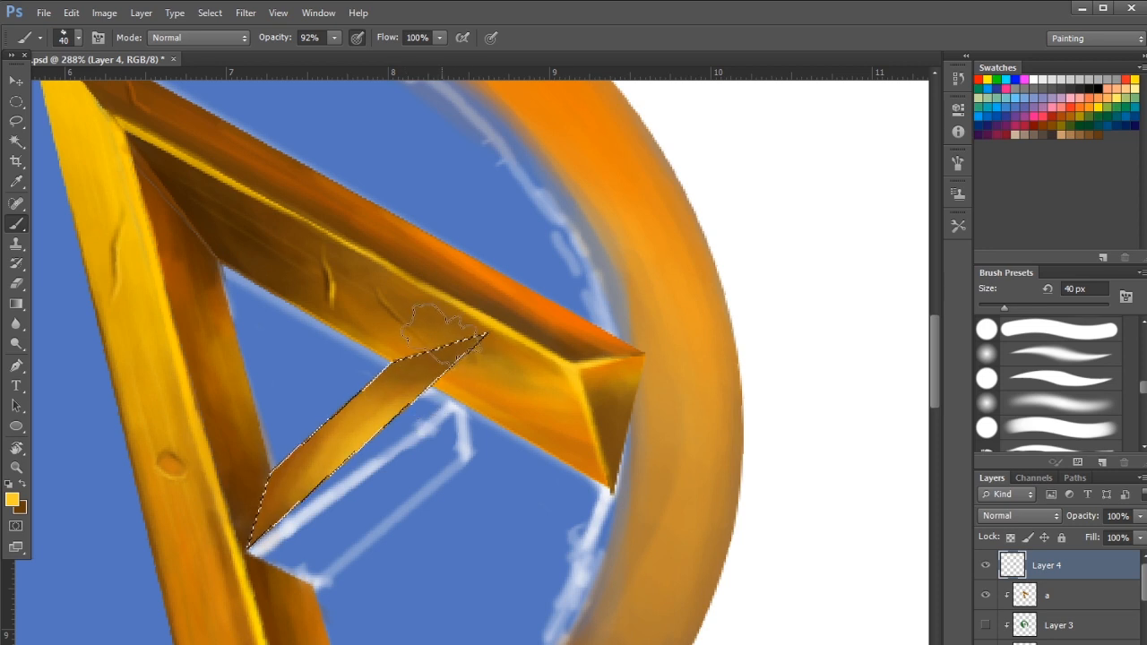
Darken the upper edge of the crossbar's upper face with sampled dark brown and a 9 px brush, deselect, and save
{"action": "key", "text": "bracketleft"}
{"action": "left_click", "coordinate": [361, 298], "text": "alt"}
{"action": "key", "text": "bracketleft"}
{"action": "key", "text": "bracketleft"}
{"action": "key", "text": "bracketleft"}
{"action": "key", "text": "bracketleft"}
{"action": "key", "text": "bracketleft"}
{"action": "key", "text": "bracketleft"}
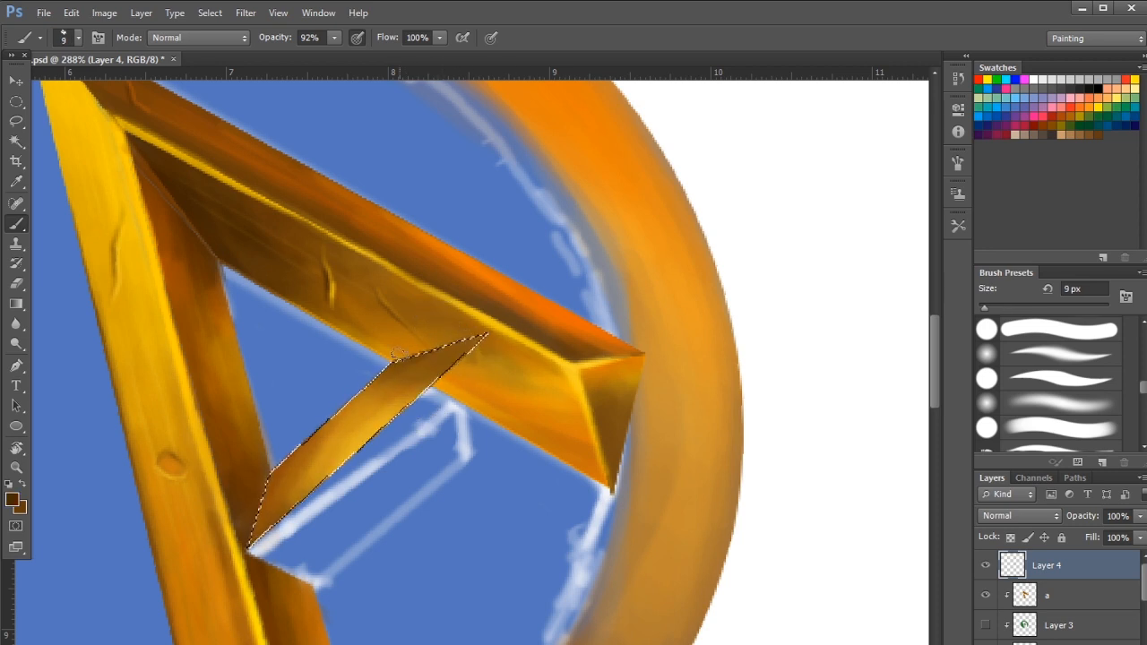
{"action": "left_click_drag", "start_coordinate": [267, 477], "coordinate": [372, 355]}
{"action": "mouse_move", "coordinate": [296, 520]}
{"action": "left_mouse_down"}
{"action": "mouse_move", "coordinate": [435, 380]}
{"action": "mouse_move", "coordinate": [369, 344]}
{"action": "left_mouse_up"}
{"action": "key", "text": "ctrl+d"}
{"action": "key", "text": "ctrl+s"}
Reselect the crossbar's upper face, blend sampled gold over it with a 25 px brush, and deselect
{"action": "key", "text": "e"}
{"action": "key", "text": "ctrl+space"}
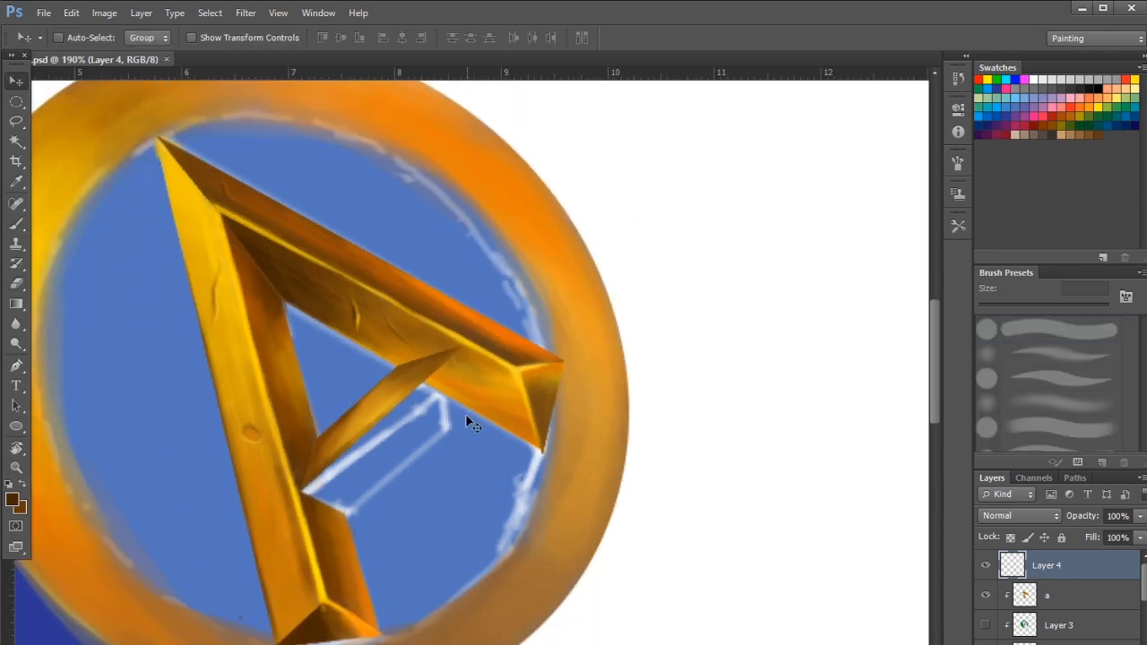
{"action": "left_click", "coordinate": [417, 410]}
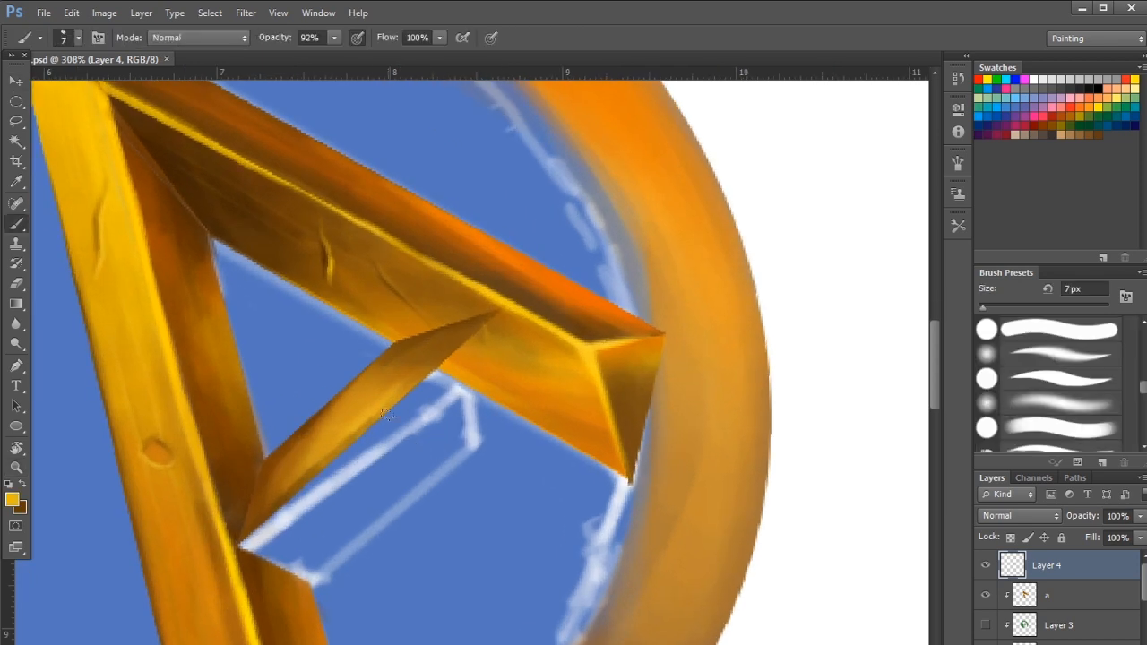
{"action": "key", "text": "ctrl+shift+d"}
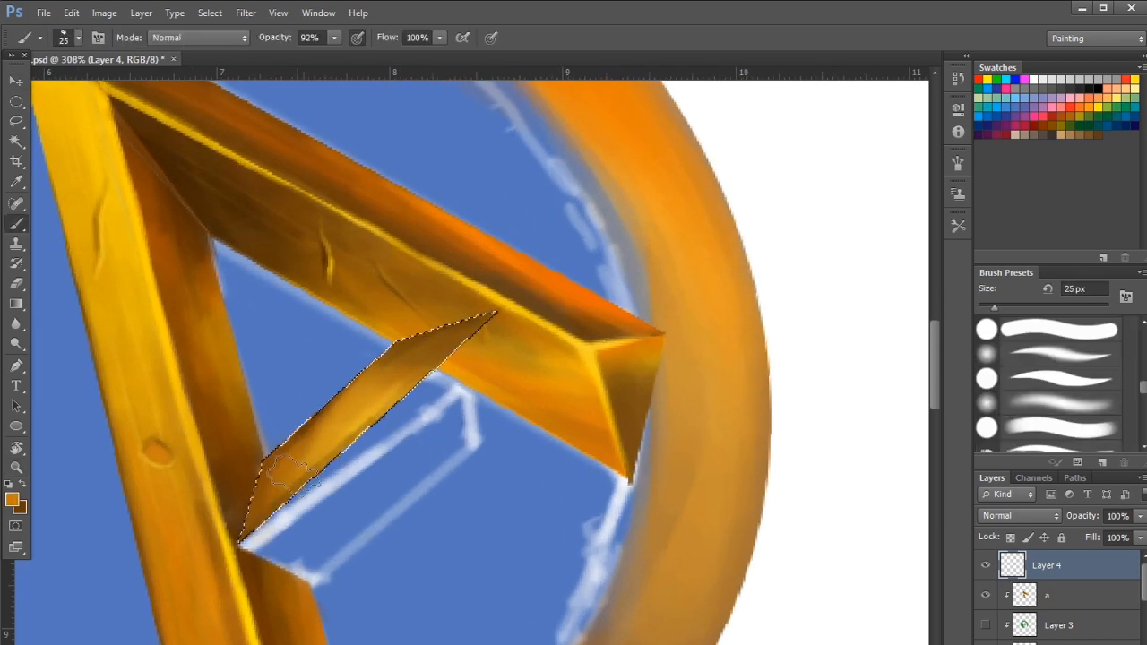
{"action": "key", "text": "ctrl+d"}
Trace and select the crossbar's front face with the Pen tool, fill it with gold, and check it with Layer 1 toggled
{"action": "key", "text": "p"}
{"action": "mouse_move", "coordinate": [450, 373]}
{"action": "left_mouse_down"}
{"action": "mouse_move", "coordinate": [456, 335]}
{"action": "mouse_move", "coordinate": [314, 511]}
{"action": "mouse_move", "coordinate": [484, 359]}
{"action": "left_mouse_up"}
{"action": "left_click", "coordinate": [506, 272]}
{"action": "key", "text": "ctrl+Return"}
{"action": "key", "text": "b"}
{"action": "mouse_move", "coordinate": [465, 435]}
{"action": "left_mouse_down"}
{"action": "mouse_move", "coordinate": [407, 394]}
{"action": "mouse_move", "coordinate": [419, 395]}
{"action": "left_mouse_up"}
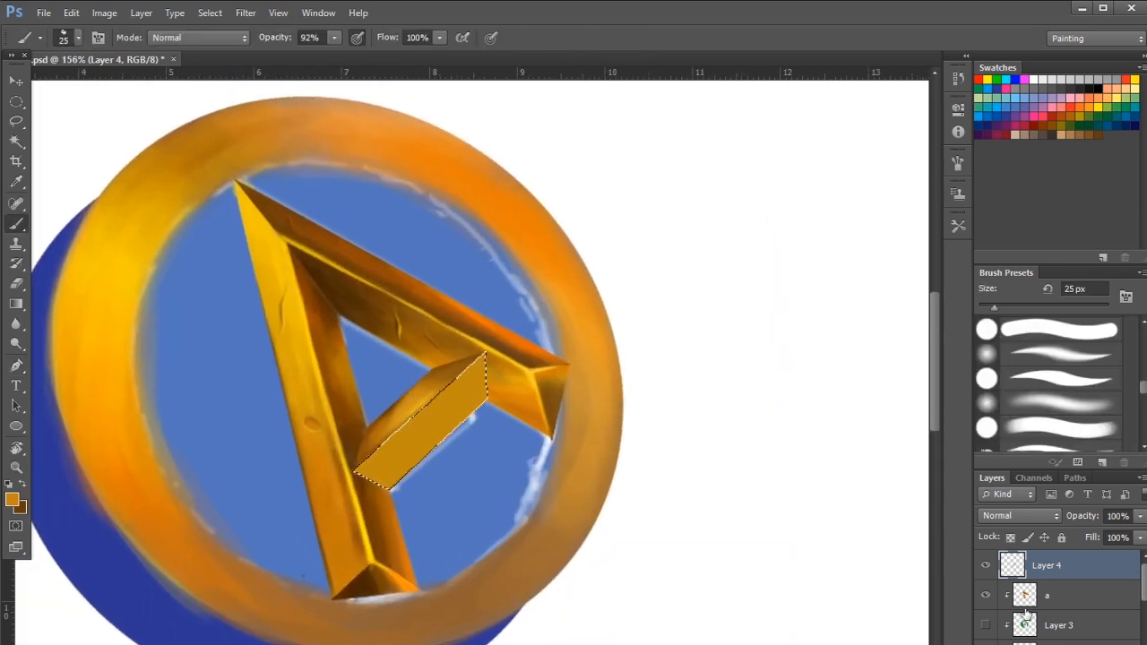
{"action": "left_click_drag", "start_coordinate": [1067, 470], "coordinate": [1067, 411]}
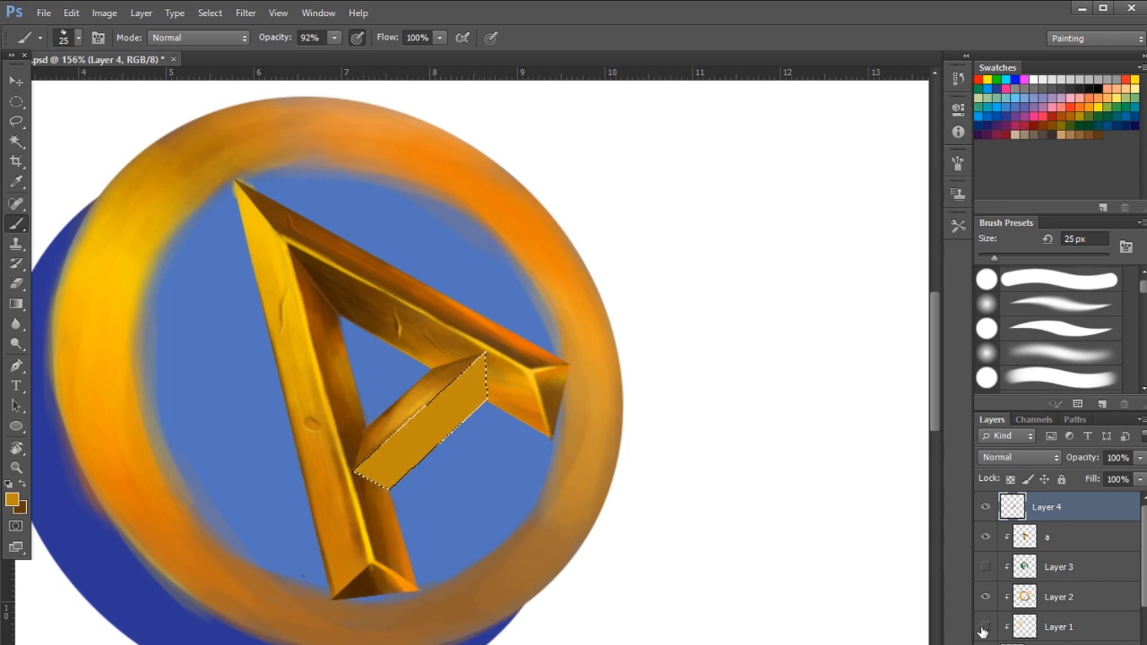
{"action": "left_click", "coordinate": [985, 630]}
Shade the crossbar's selected front face with sampled browns and orange using the 25 px brush
{"action": "left_click_drag", "start_coordinate": [498, 447], "coordinate": [526, 492]}
{"action": "key", "text": "alt"}
{"action": "mouse_move", "coordinate": [437, 392]}
{"action": "left_mouse_down"}
{"action": "mouse_move", "coordinate": [341, 448]}
{"action": "mouse_move", "coordinate": [442, 379]}
{"action": "left_mouse_up"}
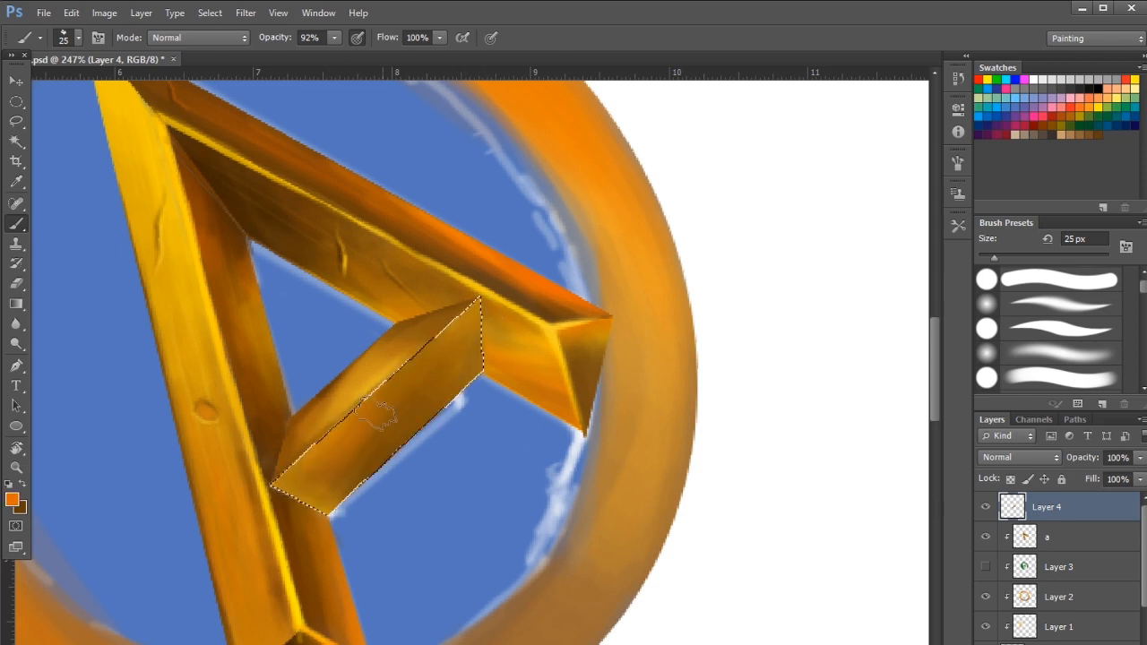
Blend soft gold and dark brown strokes over the crossbar's front face with a 7 px brush at 29% opacity
{"action": "key", "text": "bracketleft"}
{"action": "key", "text": "bracketleft"}
{"action": "key", "text": "bracketleft"}
{"action": "key", "text": "bracketleft"}
{"action": "left_click_drag", "start_coordinate": [335, 37], "coordinate": [289, 69]}
{"action": "left_click_drag", "start_coordinate": [321, 481], "coordinate": [393, 416]}
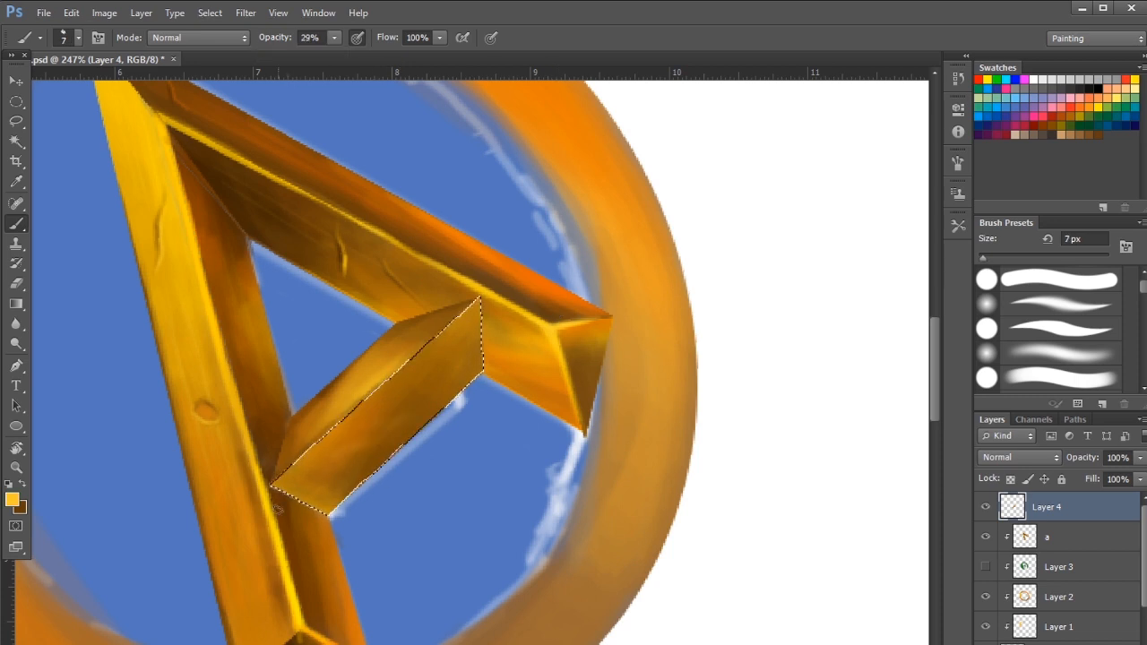
{"action": "left_click_drag", "start_coordinate": [346, 453], "coordinate": [399, 403]}
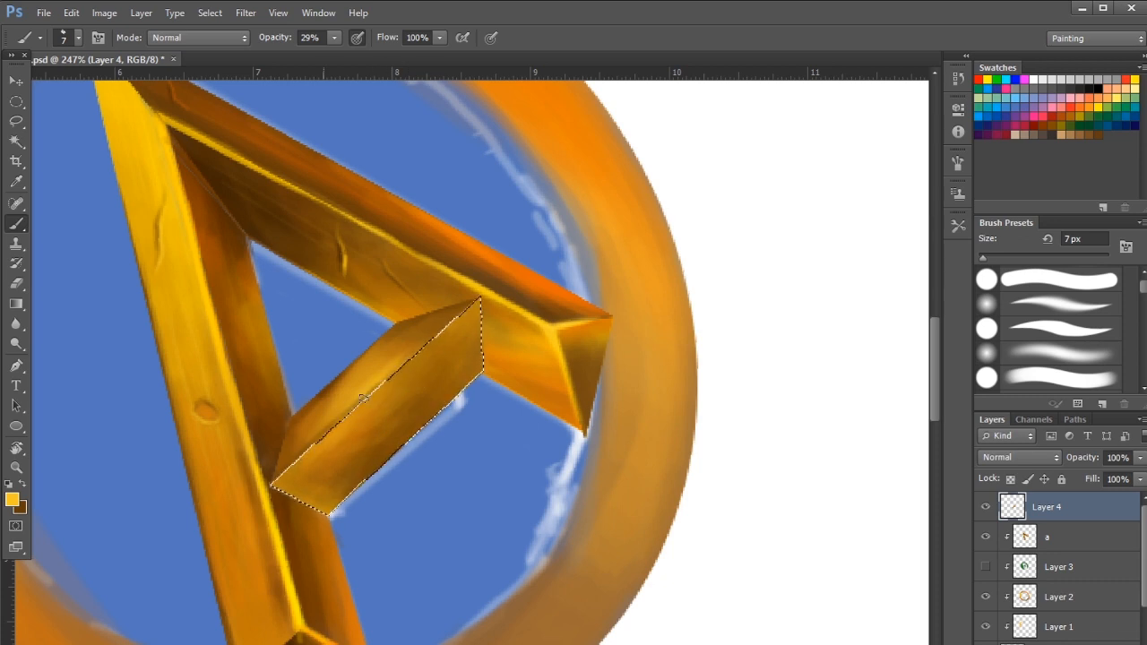
{"action": "mouse_move", "coordinate": [376, 385]}
{"action": "left_mouse_down"}
{"action": "mouse_move", "coordinate": [335, 355]}
{"action": "mouse_move", "coordinate": [431, 391]}
{"action": "left_mouse_up"}
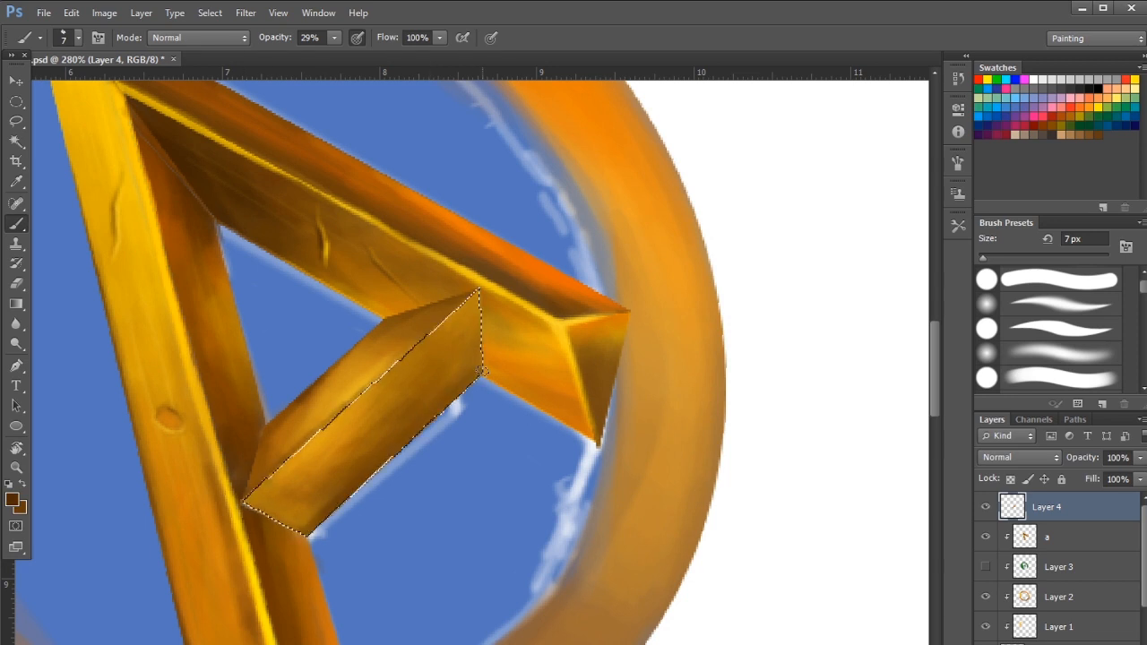
Outline the ridge between the crossbar's two faces as a thin Pen selection, paint it sampled yellow, deselect, and save
{"action": "key", "text": "ctrl+d"}
{"action": "left_click", "coordinate": [101, 114], "text": "alt"}
{"action": "scroll", "coordinate": [394, 431], "scroll_direction": "up", "scroll_amount": 1}
{"action": "key", "text": "p"}
{"action": "left_click", "coordinate": [498, 259]}
{"action": "left_click", "coordinate": [209, 517]}
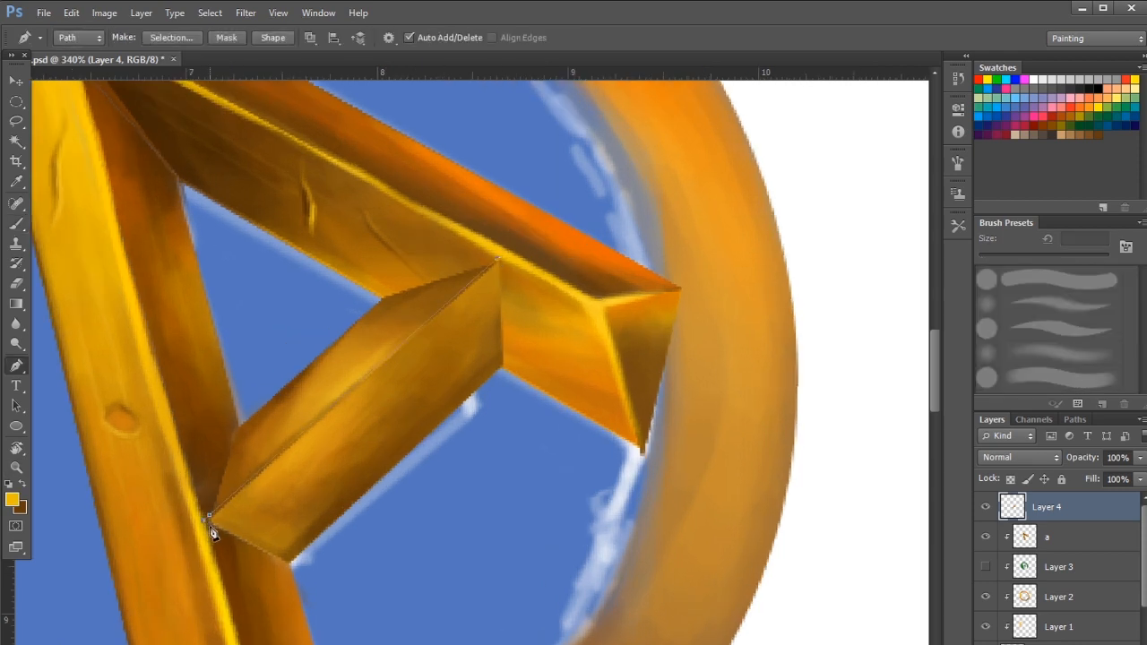
{"action": "key", "text": "ctrl+Return"}
{"action": "key", "text": "b"}
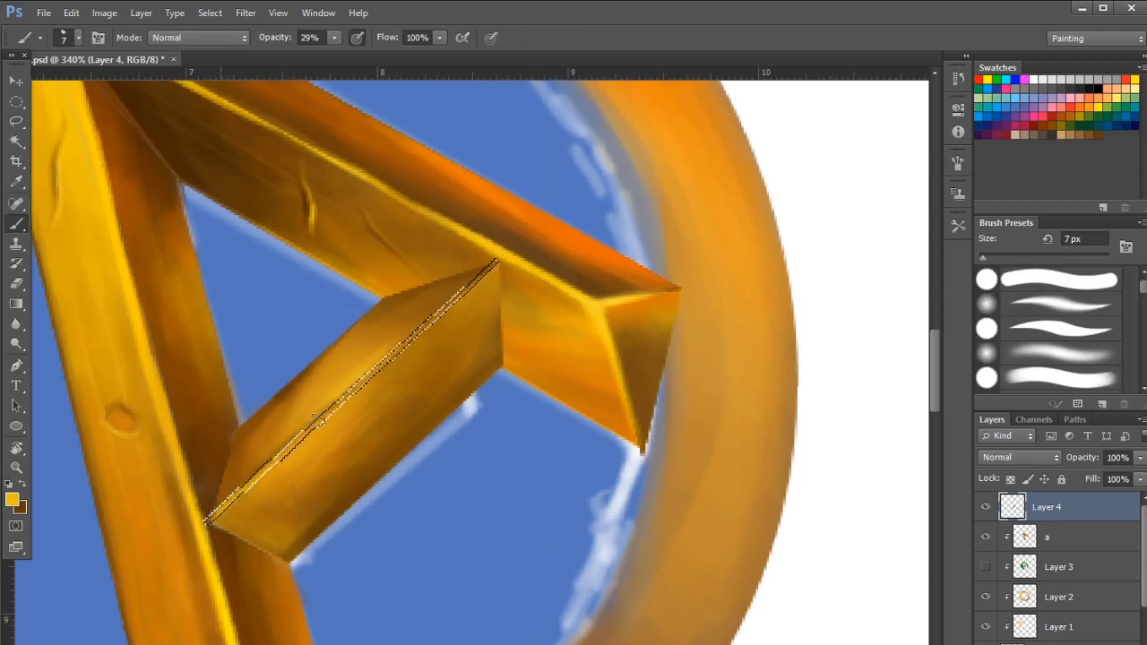
{"action": "scroll", "coordinate": [381, 380], "scroll_direction": "down", "scroll_amount": 1}
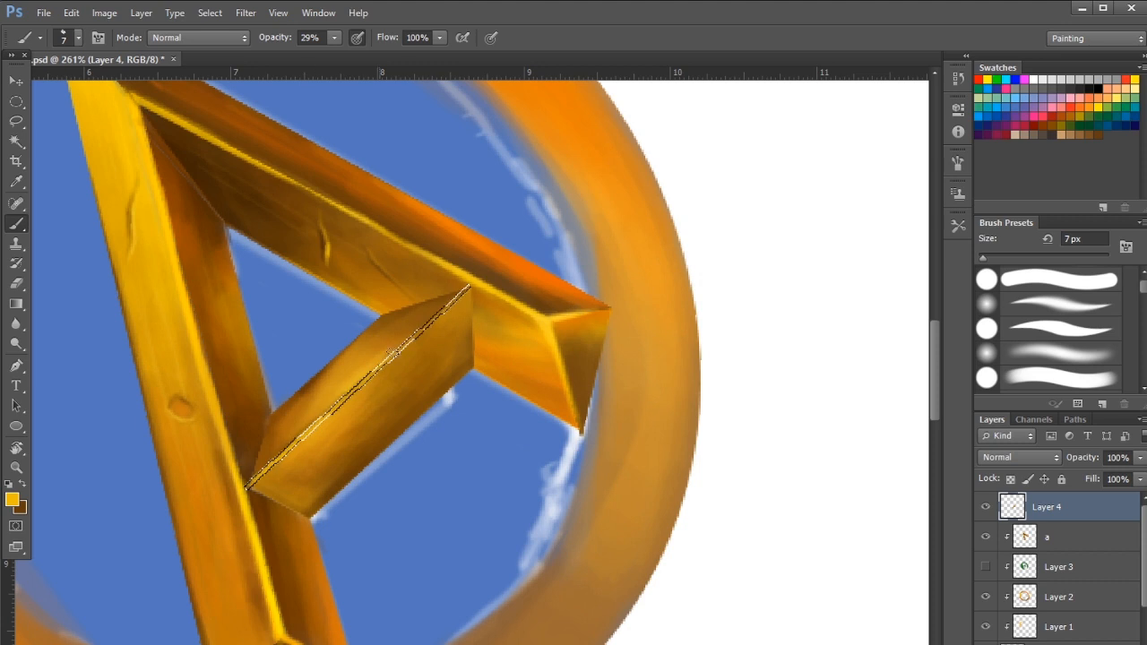
{"action": "key", "text": "ctrl+d"}
{"action": "key", "text": "ctrl+s"}
Brighten the crossbar's ridge with light yellow using a 3 px brush at 84% opacity
{"action": "left_click_drag", "start_coordinate": [358, 394], "coordinate": [303, 414]}
{"action": "left_click", "coordinate": [278, 187], "text": "alt"}
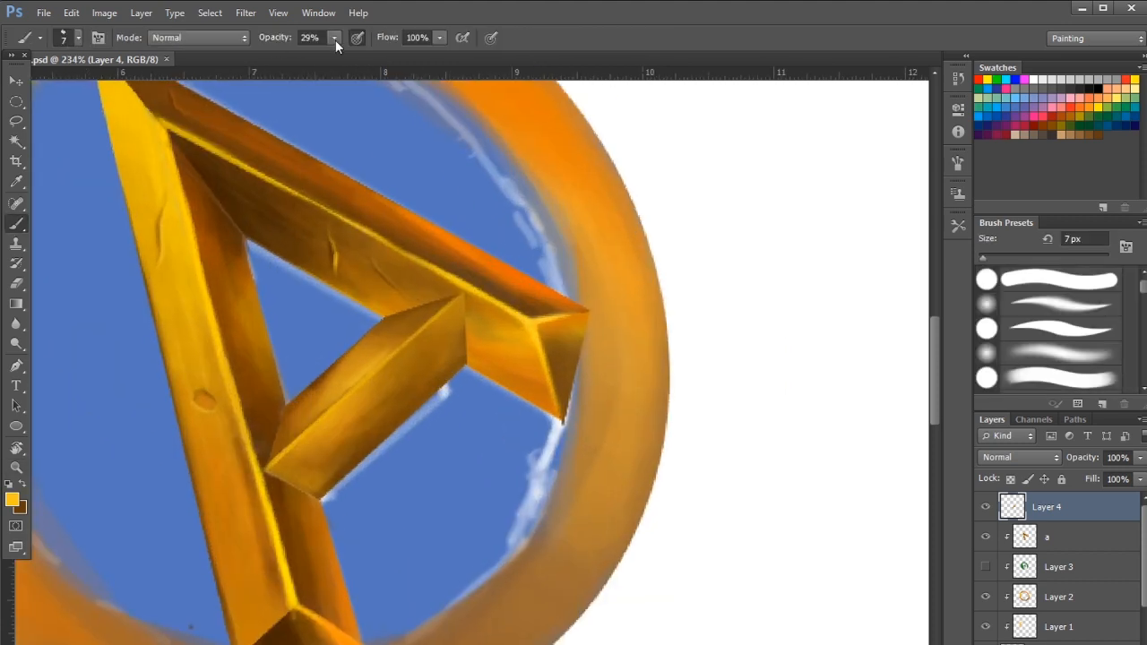
{"action": "left_click", "coordinate": [334, 38]}
{"action": "left_click_drag", "start_coordinate": [338, 55], "coordinate": [382, 54]}
{"action": "left_click_drag", "start_coordinate": [366, 457], "coordinate": [484, 457]}
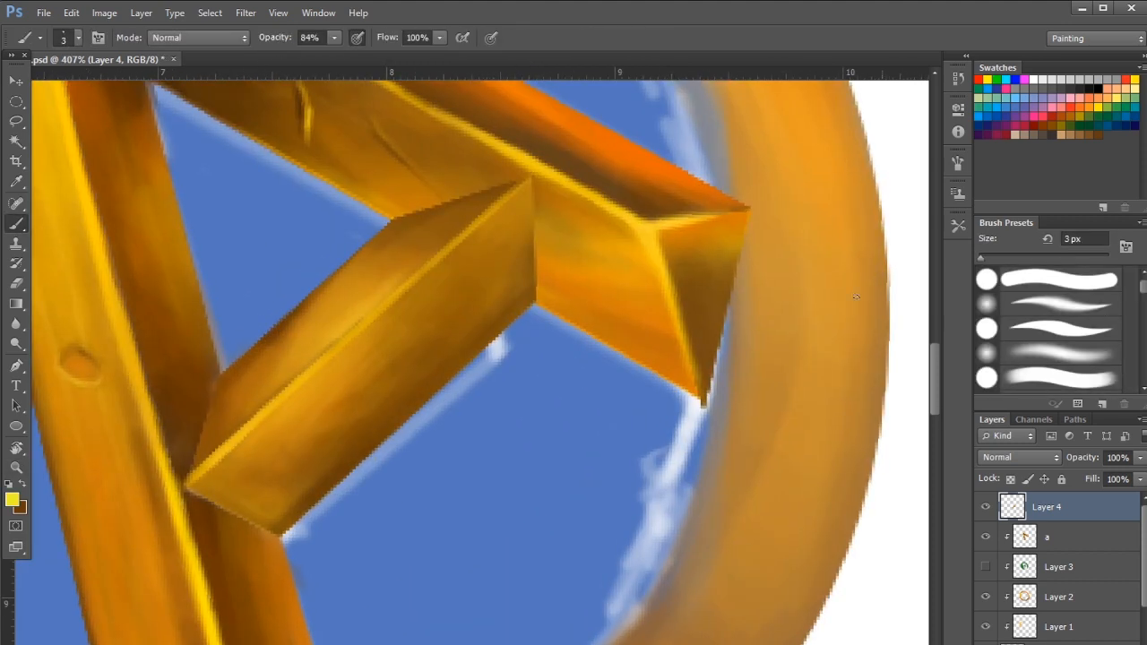
{"action": "left_click_drag", "start_coordinate": [249, 425], "coordinate": [268, 414]}
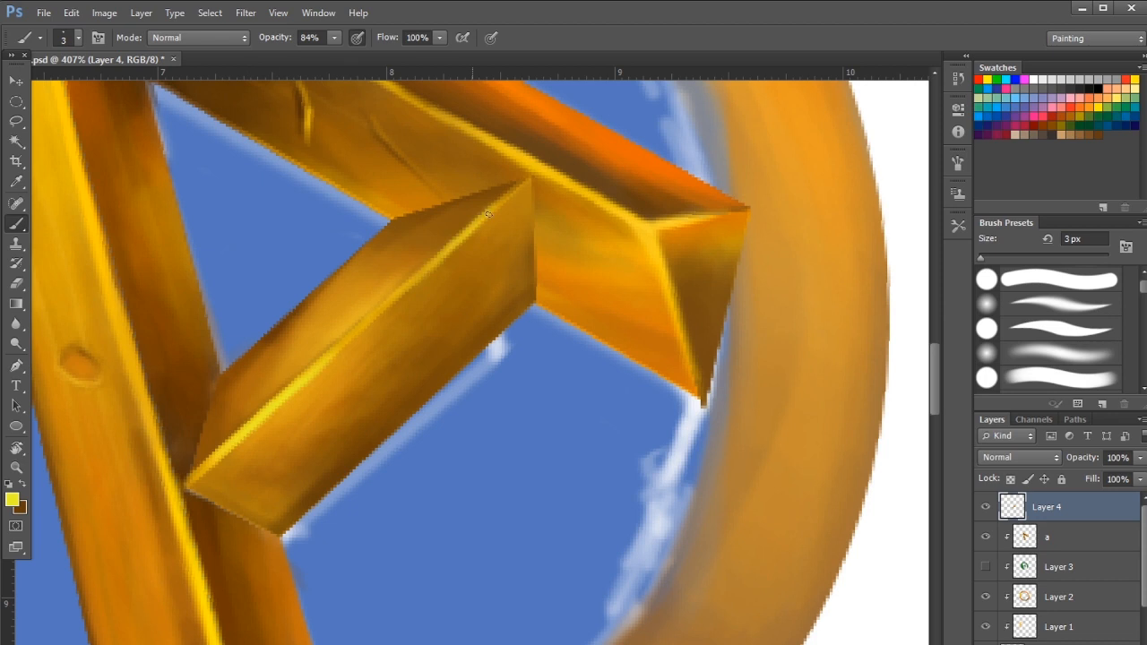
Paint a small crack with a lit edge on the crossbar's front face below the ridge, and save
{"action": "mouse_move", "coordinate": [487, 343]}
{"action": "left_mouse_down"}
{"action": "mouse_move", "coordinate": [428, 378]}
{"action": "mouse_move", "coordinate": [475, 300]}
{"action": "mouse_move", "coordinate": [479, 330]}
{"action": "left_mouse_up"}
{"action": "left_click", "coordinate": [467, 285], "text": "alt"}
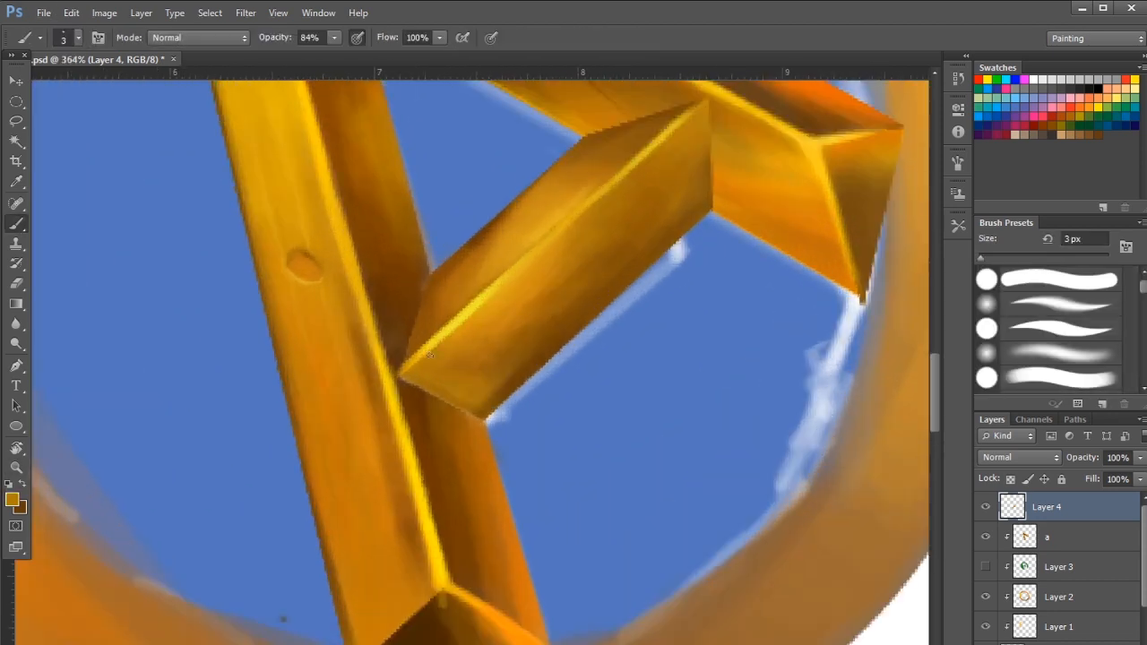
{"action": "mouse_move", "coordinate": [526, 268]}
{"action": "left_mouse_down"}
{"action": "mouse_move", "coordinate": [483, 300]}
{"action": "mouse_move", "coordinate": [529, 276]}
{"action": "left_mouse_up"}
{"action": "key", "text": "ctrl+s"}
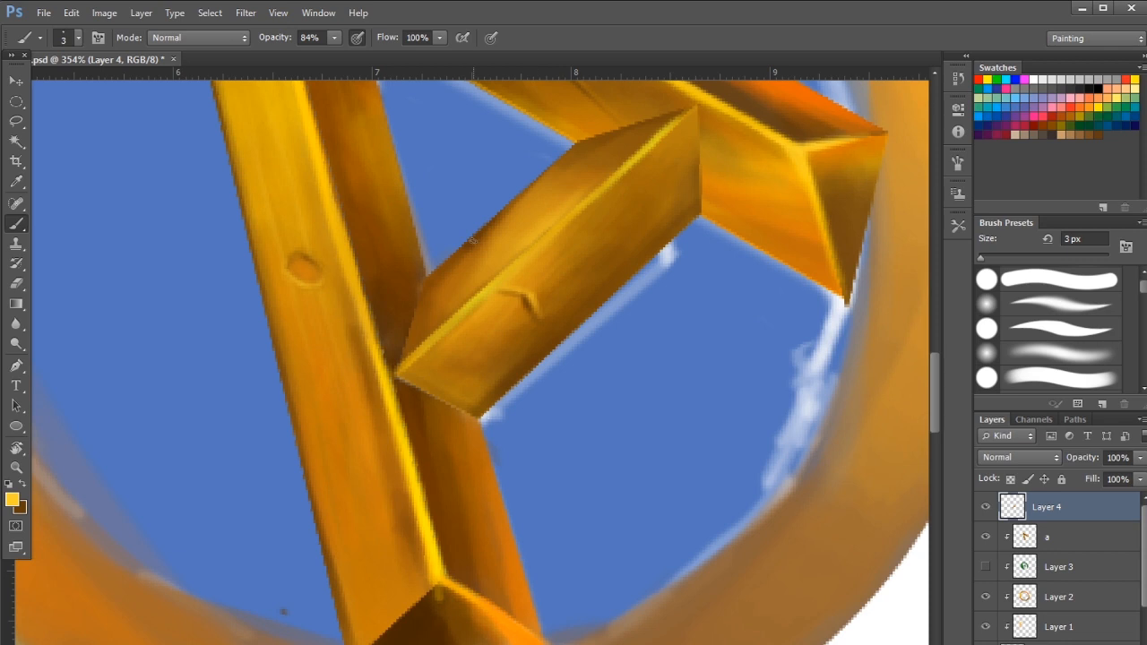
{"action": "key", "text": "ctrl+s"}
Deepen the crack with dark brown, add a chip near the front face's lower right corner, and save
{"action": "left_click_drag", "start_coordinate": [558, 323], "coordinate": [611, 276]}
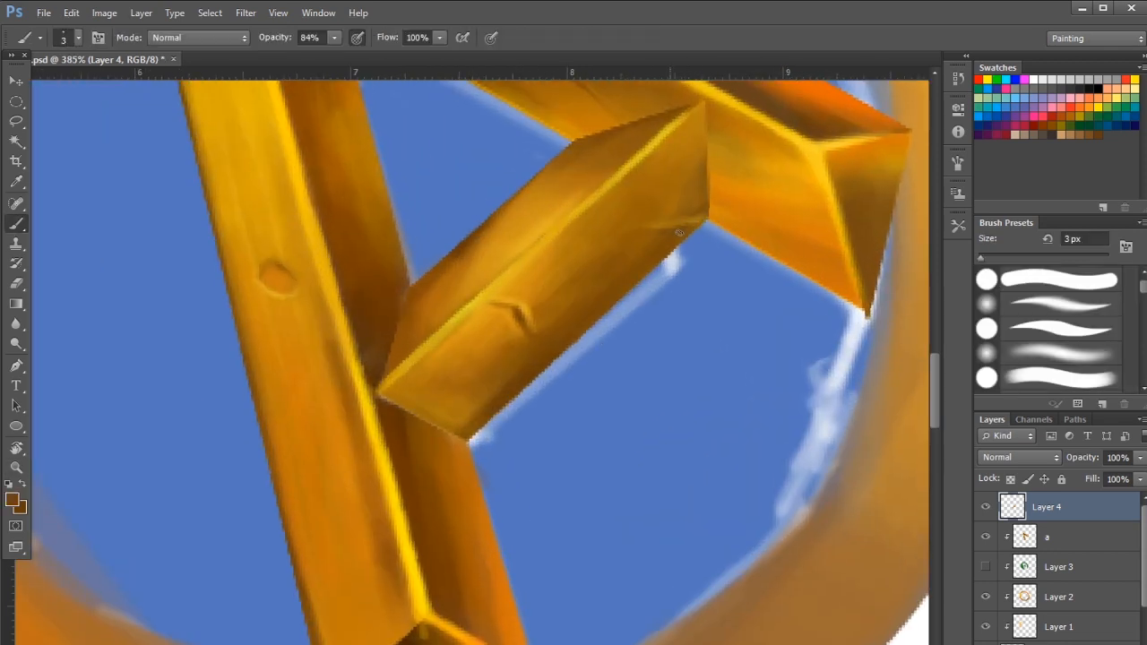
{"action": "left_click_drag", "start_coordinate": [604, 263], "coordinate": [536, 300]}
{"action": "key", "text": "ctrl+s"}
{"action": "key", "text": "v"}
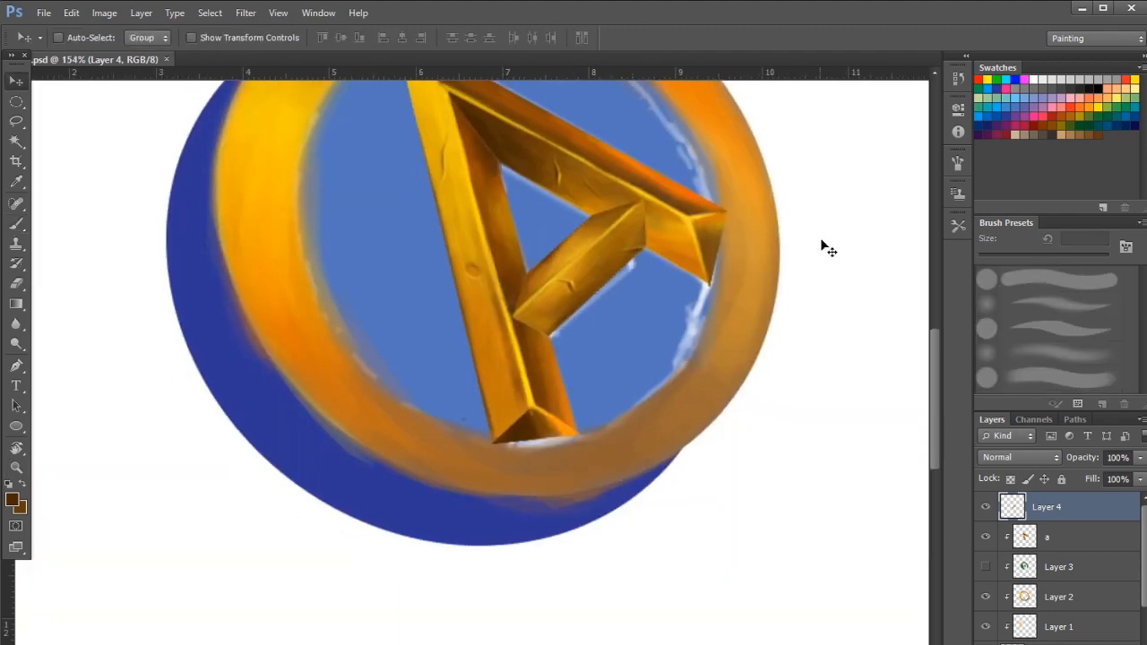
{"action": "left_click_drag", "start_coordinate": [854, 203], "coordinate": [773, 293]}
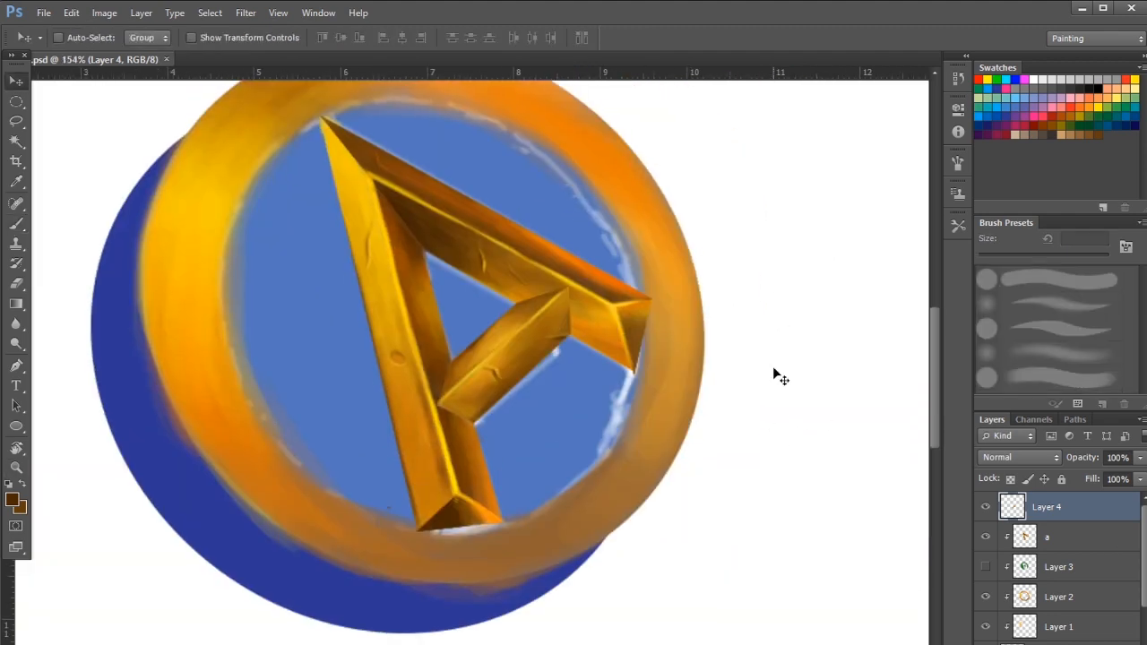
Try to group the coin's upper layers and name the group "a"
{"action": "left_click", "coordinate": [1058, 597], "text": "shift"}
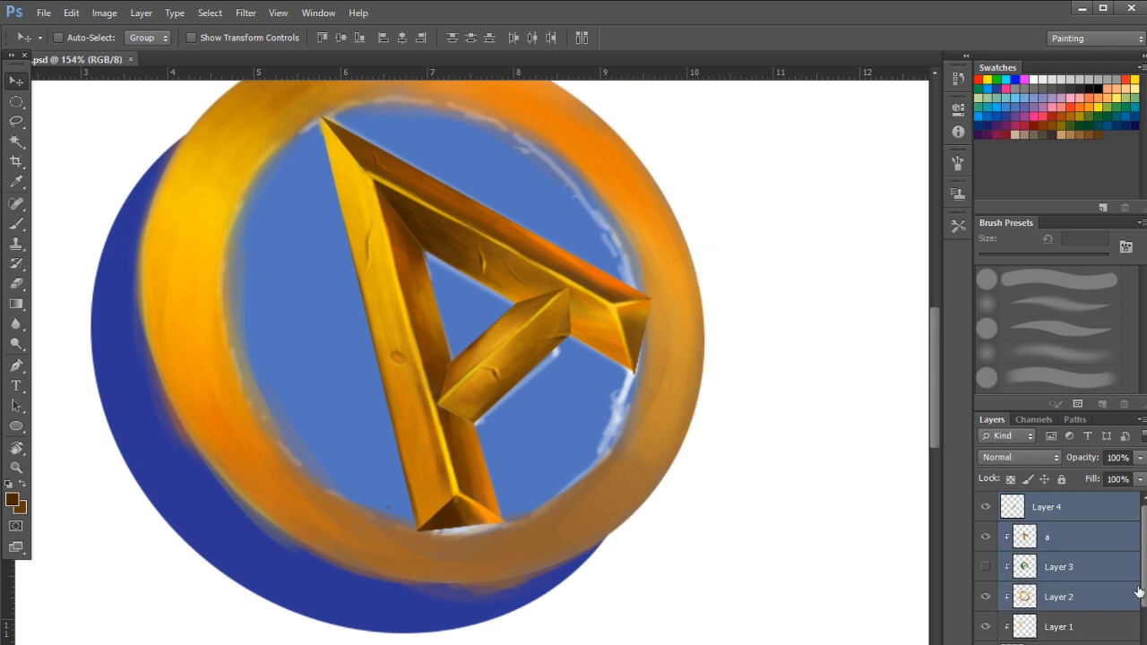
{"action": "left_click", "coordinate": [1049, 642], "text": "shift"}
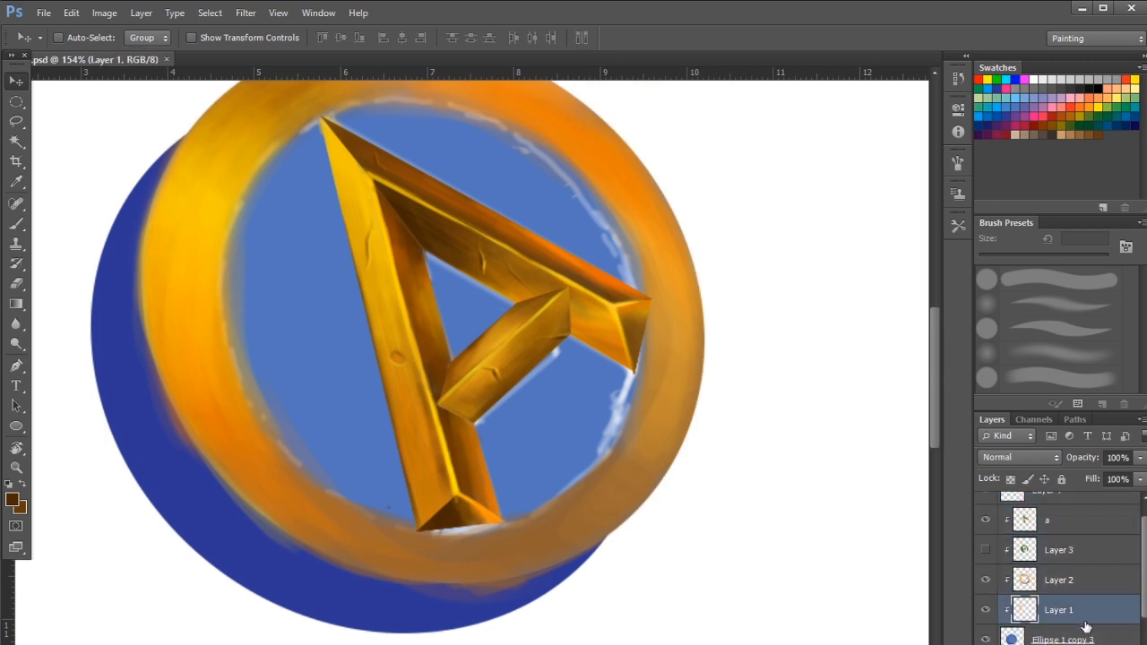
{"action": "key", "text": "ctrl+g"}
{"action": "double_click", "coordinate": [1063, 505]}
{"action": "type", "text": "a"}
{"action": "key", "text": "Return"}
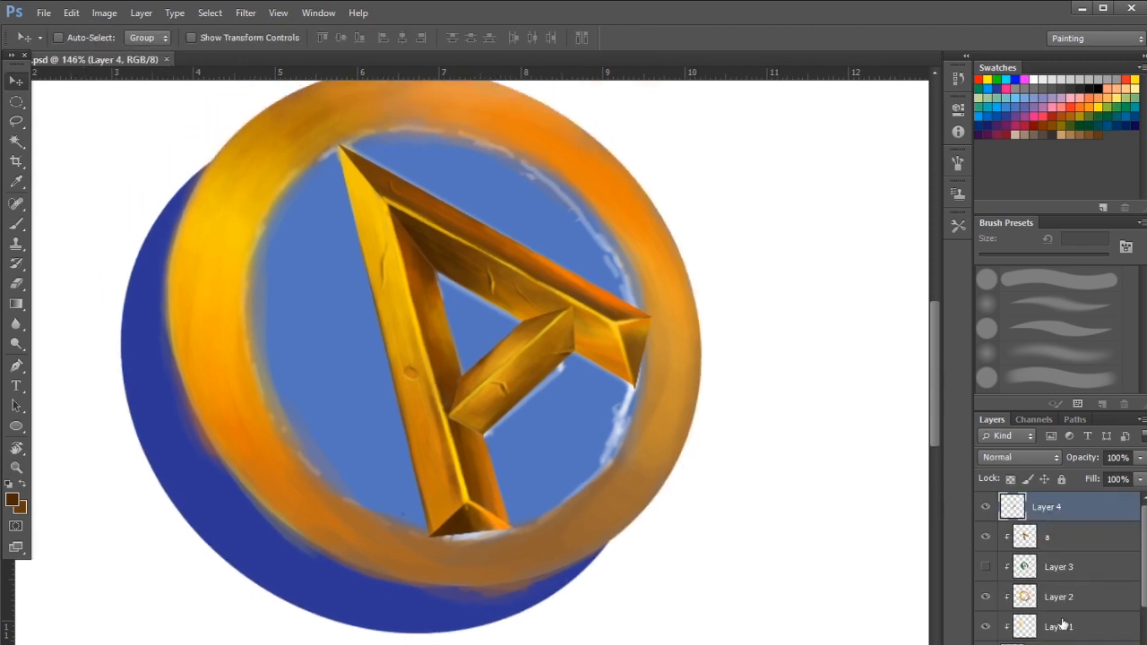
{"action": "left_click", "coordinate": [1053, 625], "text": "shift"}
{"action": "key", "text": "ctrl+t"}
{"action": "left_click_drag", "start_coordinate": [848, 525], "coordinate": [837, 574]}
{"action": "key", "text": "Escape"}
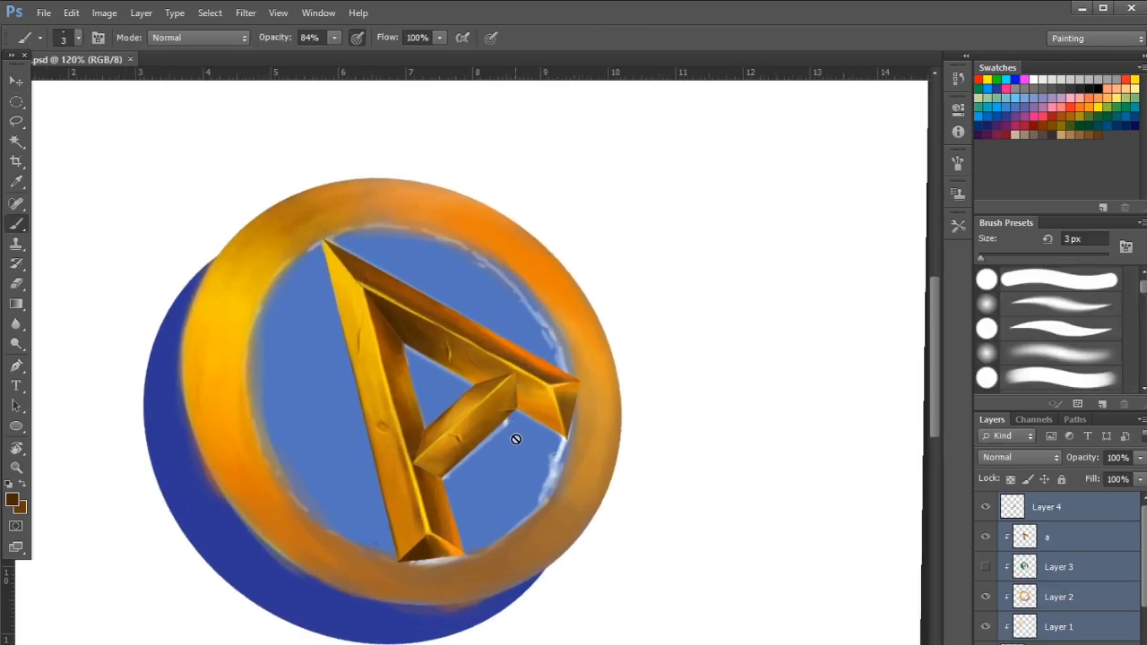
Brighten the upper end of the left bar's front face on layer a with a lighter yellow and a 20 px brush
{"action": "left_click", "coordinate": [1067, 537]}
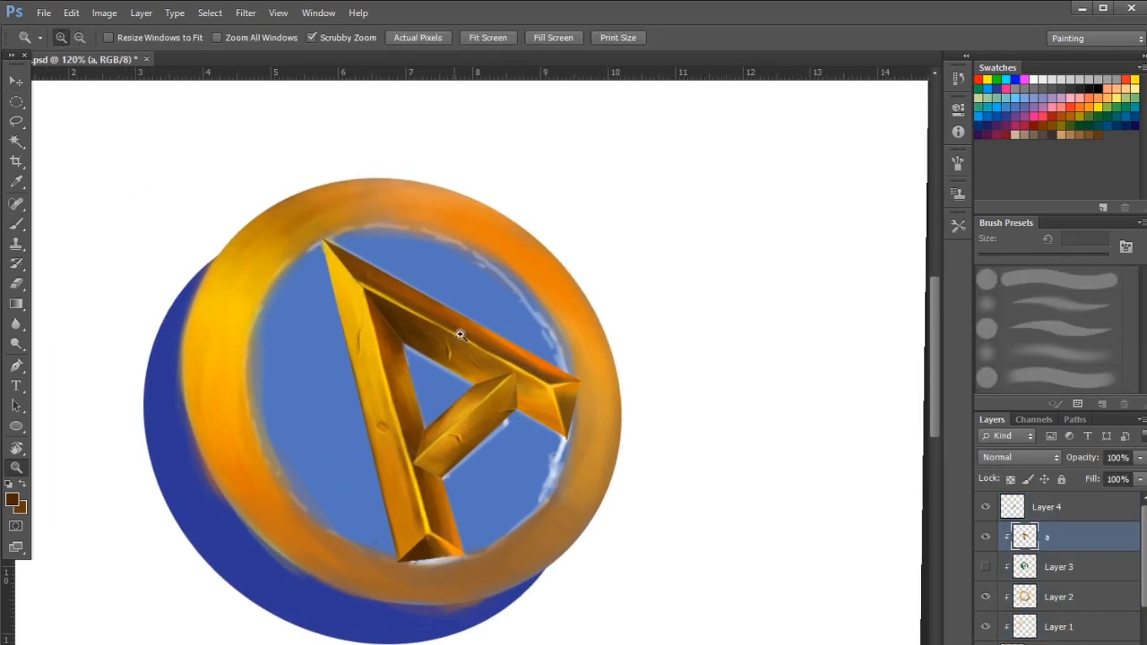
{"action": "scroll", "coordinate": [449, 325], "scroll_direction": "up", "scroll_amount": 4}
{"action": "key", "text": "p"}
{"action": "key", "text": "b"}
{"action": "left_click", "coordinate": [282, 251], "text": "alt"}
{"action": "left_click", "coordinate": [12, 500]}
{"action": "left_click", "coordinate": [449, 553]}
{"action": "left_click", "coordinate": [633, 541]}
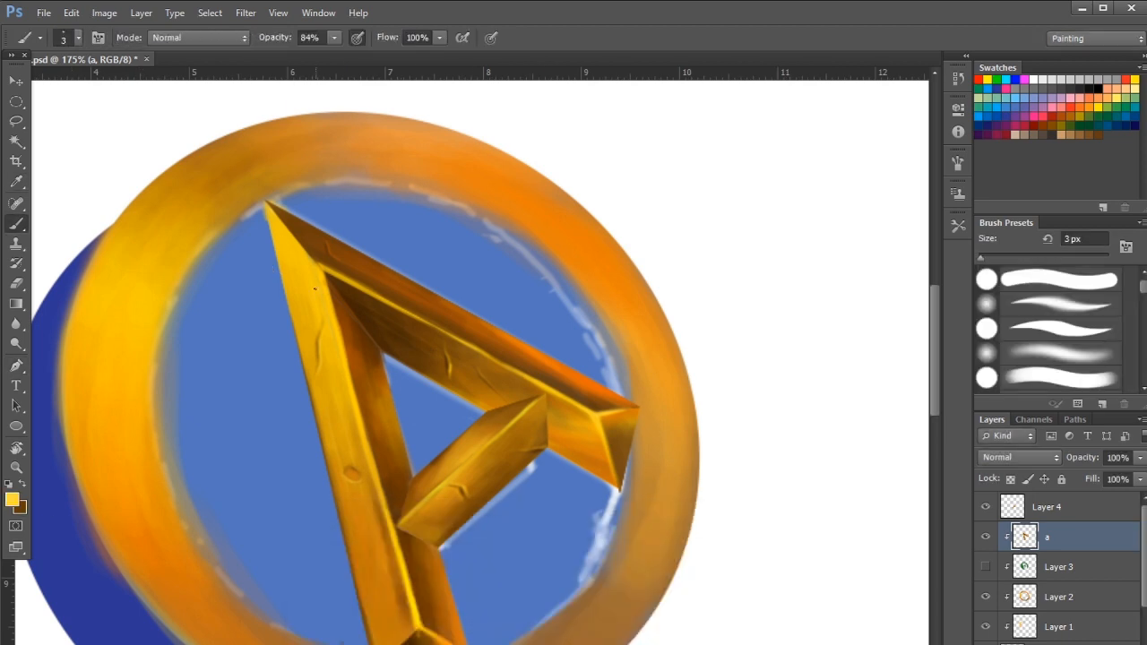
{"action": "left_click_drag", "start_coordinate": [304, 271], "coordinate": [295, 254]}
{"action": "key", "text": "p"}
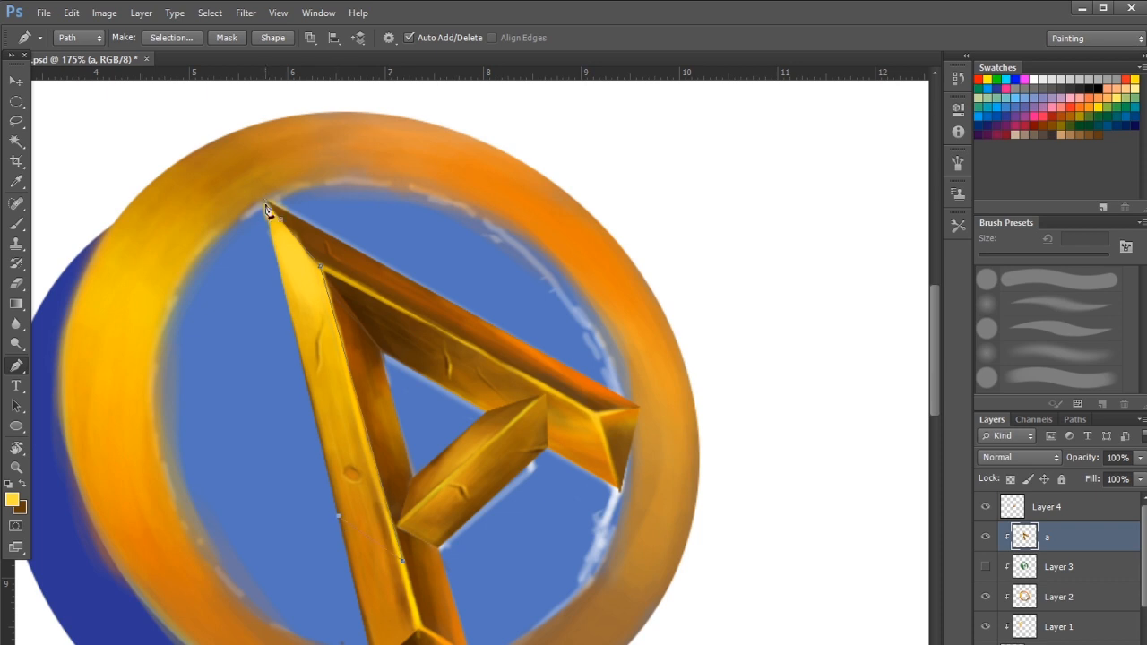
{"action": "key", "text": "b"}
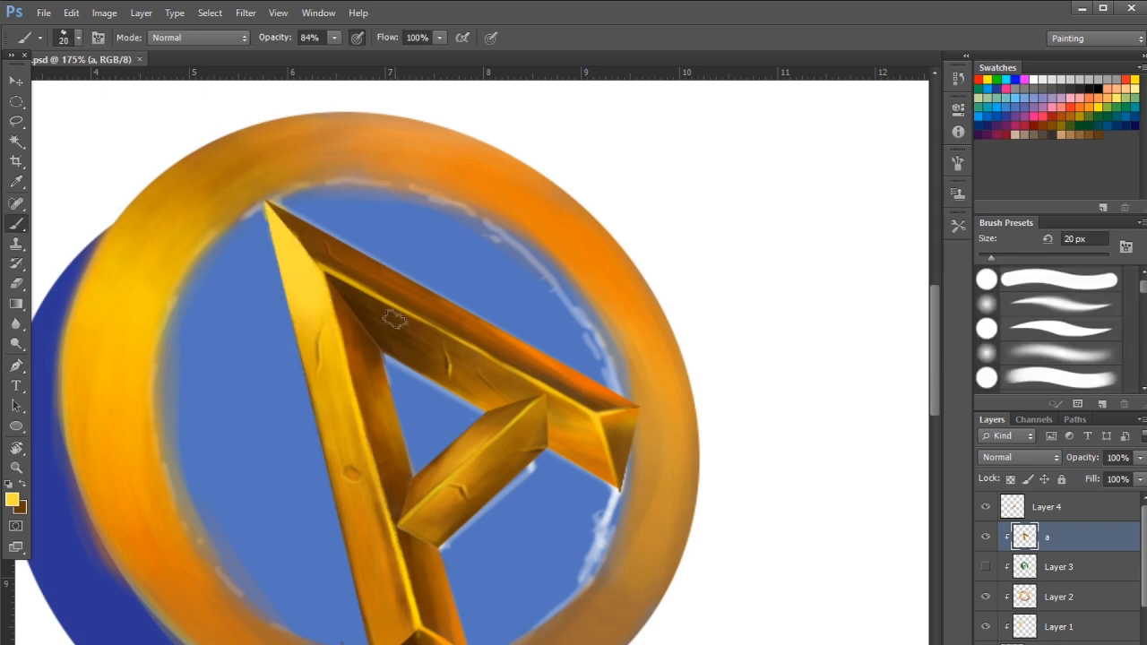
Reduce the brush to 4 px and outline the left bar's inner ridge with the Pen tool as a thin selection
{"action": "left_click_drag", "start_coordinate": [387, 397], "coordinate": [405, 397]}
{"action": "key", "text": "bracketleft"}
{"action": "key", "text": "bracketleft"}
{"action": "key", "text": "bracketleft"}
{"action": "key", "text": "bracketleft"}
{"action": "key", "text": "bracketleft"}
{"action": "key", "text": "bracketleft"}
{"action": "key", "text": "bracketleft"}
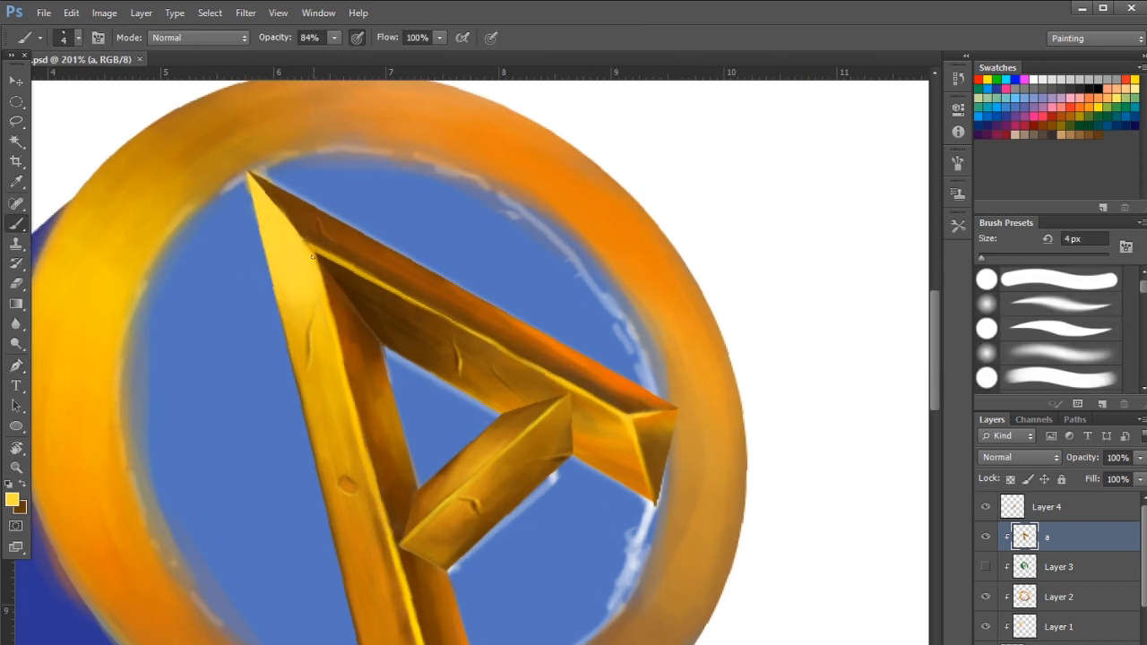
{"action": "key", "text": "p"}
{"action": "left_click", "coordinate": [308, 248]}
{"action": "left_click", "coordinate": [415, 627]}
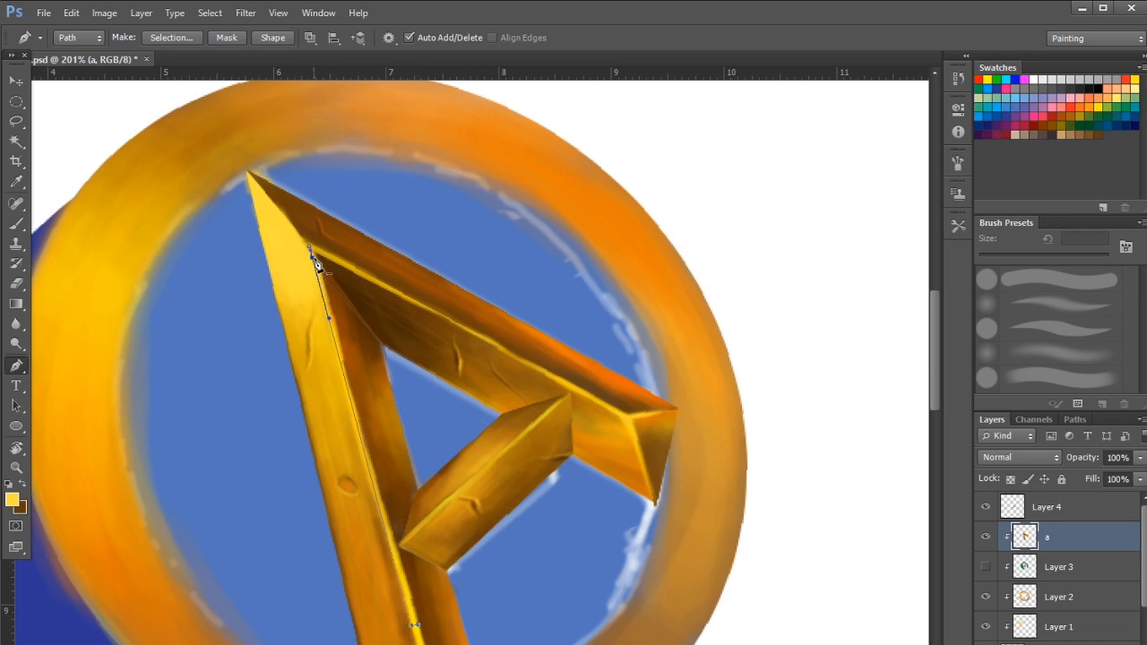
{"action": "key", "text": "ctrl+z"}
{"action": "left_click_drag", "start_coordinate": [349, 299], "coordinate": [448, 299]}
{"action": "left_click_drag", "start_coordinate": [398, 377], "coordinate": [344, 376]}
{"action": "key", "text": "ctrl+Return"}
Paint the left bar's ridge and adjoining face with sampled yellows and golds using an 8 px brush, deselect, and save
{"action": "key", "text": "b"}
{"action": "mouse_move", "coordinate": [315, 269]}
{"action": "left_mouse_down"}
{"action": "mouse_move", "coordinate": [394, 587]}
{"action": "mouse_move", "coordinate": [336, 387]}
{"action": "left_mouse_up"}
{"action": "left_click_drag", "start_coordinate": [275, 233], "coordinate": [343, 484]}
{"action": "left_click_drag", "start_coordinate": [385, 556], "coordinate": [346, 394]}
{"action": "mouse_move", "coordinate": [351, 488]}
{"action": "left_mouse_down"}
{"action": "mouse_move", "coordinate": [273, 161]}
{"action": "mouse_move", "coordinate": [284, 276]}
{"action": "left_mouse_up"}
{"action": "left_click", "coordinate": [267, 292], "text": "alt"}
{"action": "left_click_drag", "start_coordinate": [305, 345], "coordinate": [362, 569]}
{"action": "left_click_drag", "start_coordinate": [308, 231], "coordinate": [361, 471]}
{"action": "left_click_drag", "start_coordinate": [262, 241], "coordinate": [364, 623]}
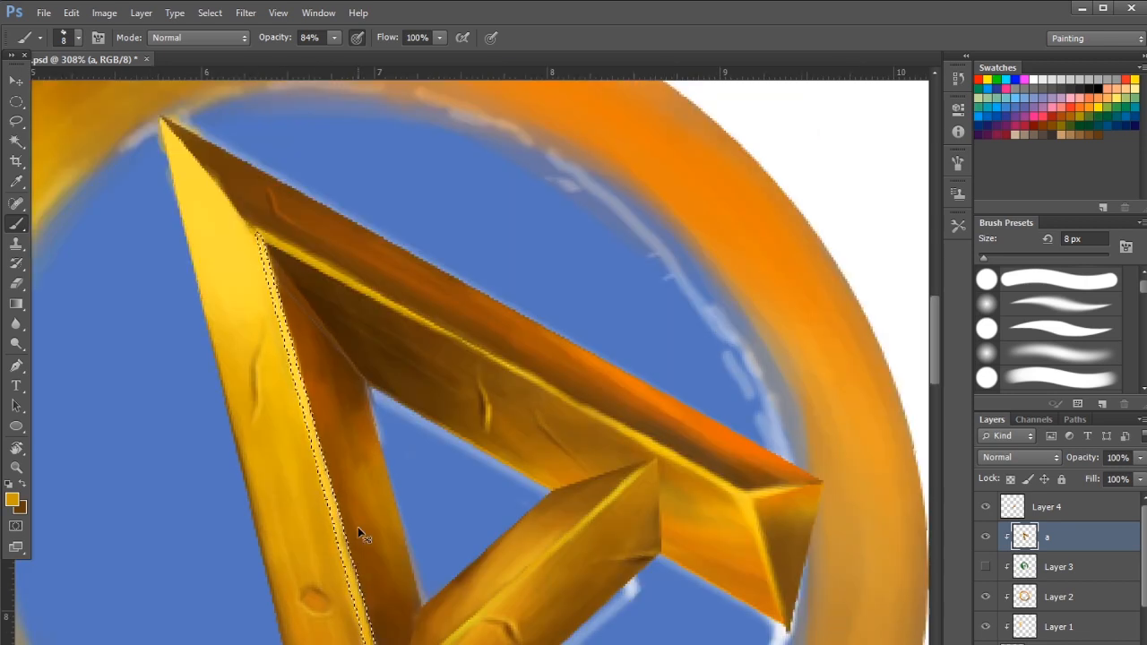
{"action": "key", "text": "ctrl+d"}
{"action": "left_click_drag", "start_coordinate": [394, 358], "coordinate": [348, 359]}
{"action": "key", "text": "ctrl+s"}
Paint a darker green shadow along the left rim of the inner disc on Layer 3 with a 25 px brush
{"action": "mouse_move", "coordinate": [493, 354]}
{"action": "left_mouse_down"}
{"action": "mouse_move", "coordinate": [466, 349]}
{"action": "mouse_move", "coordinate": [491, 377]}
{"action": "left_mouse_up"}
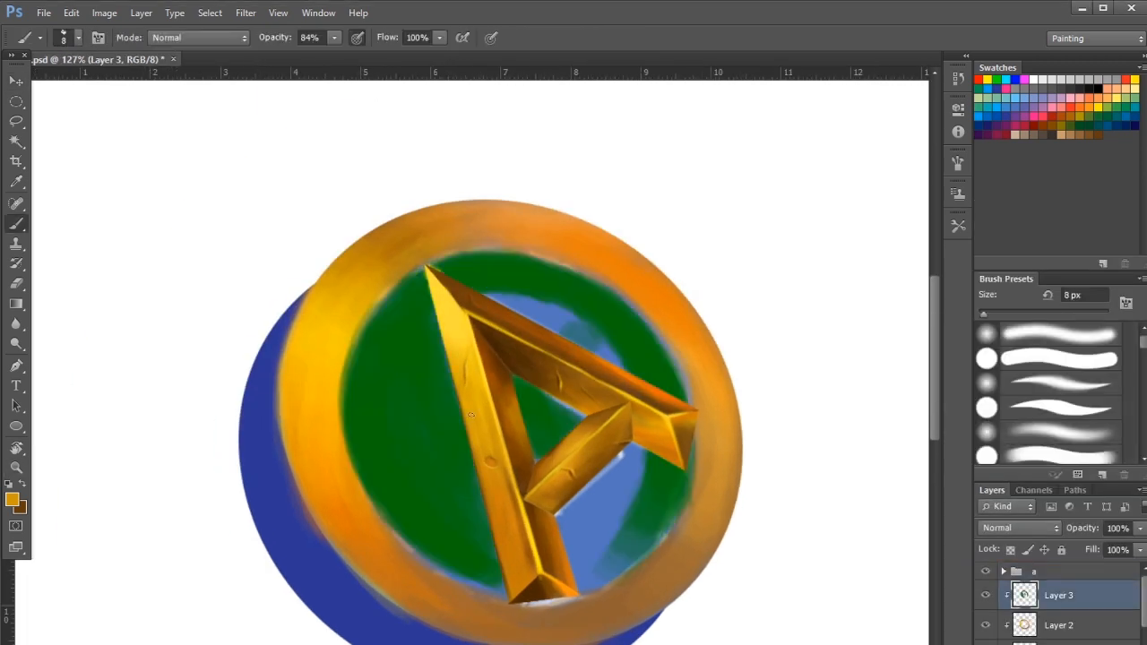
{"action": "key", "text": "bracketleft"}
{"action": "key", "text": "bracketleft"}
{"action": "key", "text": "bracketleft"}
{"action": "key", "text": "bracketleft"}
{"action": "left_click_drag", "start_coordinate": [366, 344], "coordinate": [352, 386]}
{"action": "left_click_drag", "start_coordinate": [383, 491], "coordinate": [415, 540]}
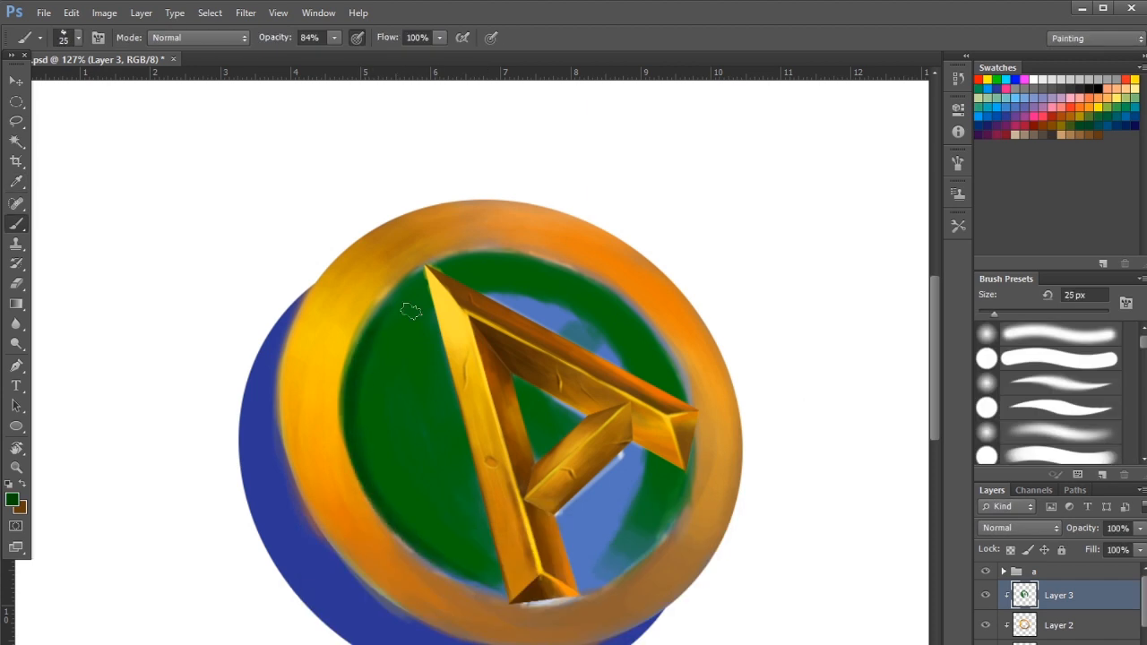
Fill the remaining blue areas of the inner disc with dark green on Layer 3 at 100% brush opacity
{"action": "left_click", "coordinate": [333, 38]}
{"action": "key", "text": "bracketright"}
{"action": "mouse_move", "coordinate": [656, 495]}
{"action": "left_mouse_down"}
{"action": "mouse_move", "coordinate": [529, 314]}
{"action": "mouse_move", "coordinate": [461, 269]}
{"action": "mouse_move", "coordinate": [592, 264]}
{"action": "left_mouse_up"}
{"action": "key", "text": "0"}
{"action": "mouse_move", "coordinate": [623, 461]}
{"action": "left_mouse_down"}
{"action": "mouse_move", "coordinate": [631, 524]}
{"action": "mouse_move", "coordinate": [487, 550]}
{"action": "mouse_move", "coordinate": [664, 408]}
{"action": "left_mouse_up"}
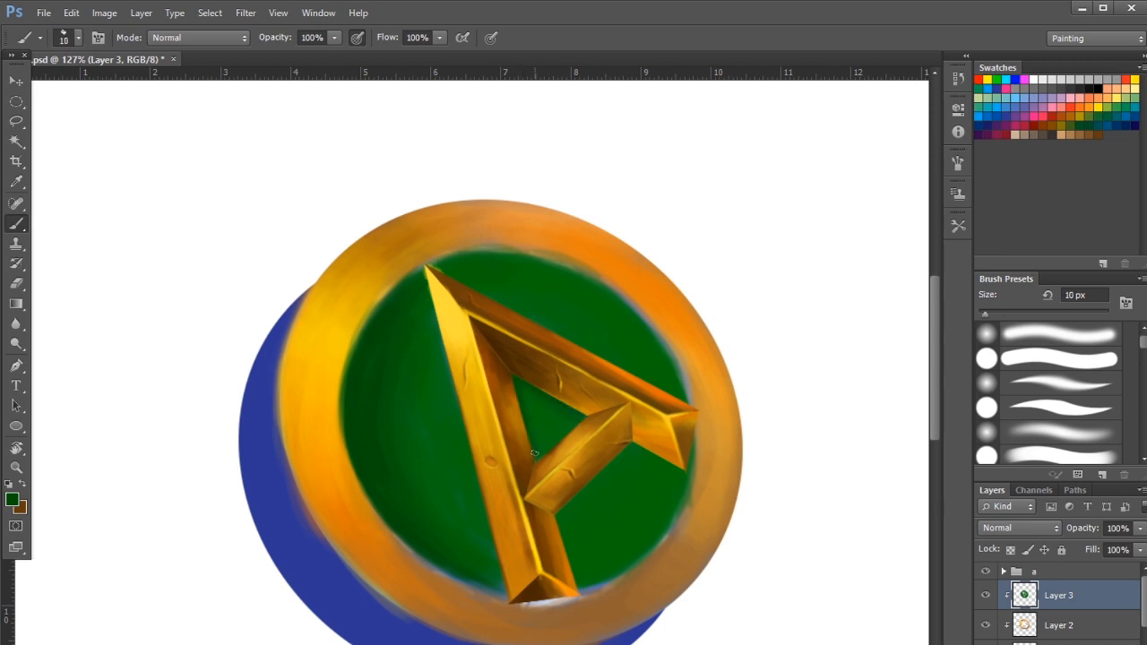
{"action": "mouse_move", "coordinate": [551, 432]}
{"action": "left_mouse_down"}
{"action": "mouse_move", "coordinate": [521, 416]}
{"action": "mouse_move", "coordinate": [549, 376]}
{"action": "left_mouse_up"}
Free-transform the letter group a to adjust its fit inside the green disc
{"action": "left_click", "coordinate": [1033, 571]}
{"action": "key", "text": "ctrl+t"}
{"action": "left_click_drag", "start_coordinate": [618, 430], "coordinate": [605, 430]}
{"action": "left_click_drag", "start_coordinate": [827, 295], "coordinate": [838, 320]}
{"action": "key", "text": "Return"}
{"action": "mouse_move", "coordinate": [610, 439]}
{"action": "left_mouse_down"}
{"action": "mouse_move", "coordinate": [624, 435]}
{"action": "mouse_move", "coordinate": [590, 431]}
{"action": "left_mouse_up"}
{"action": "key", "text": "ctrl+t"}
{"action": "key", "text": "Return"}
{"action": "left_click_drag", "start_coordinate": [593, 392], "coordinate": [632, 392]}
Distort the letter group a to match the coin's perspective and fine-tune its fit in the disc
{"action": "key", "text": "ctrl+t"}
{"action": "right_click", "coordinate": [472, 351]}
{"action": "left_click", "coordinate": [525, 441]}
{"action": "left_click_drag", "start_coordinate": [529, 411], "coordinate": [595, 403]}
{"action": "key", "text": "Return"}
{"action": "key", "text": "ctrl+t"}
{"action": "mouse_move", "coordinate": [441, 402]}
{"action": "left_mouse_down"}
{"action": "mouse_move", "coordinate": [420, 419]}
{"action": "mouse_move", "coordinate": [423, 404]}
{"action": "left_mouse_up"}
{"action": "key", "text": "Return"}
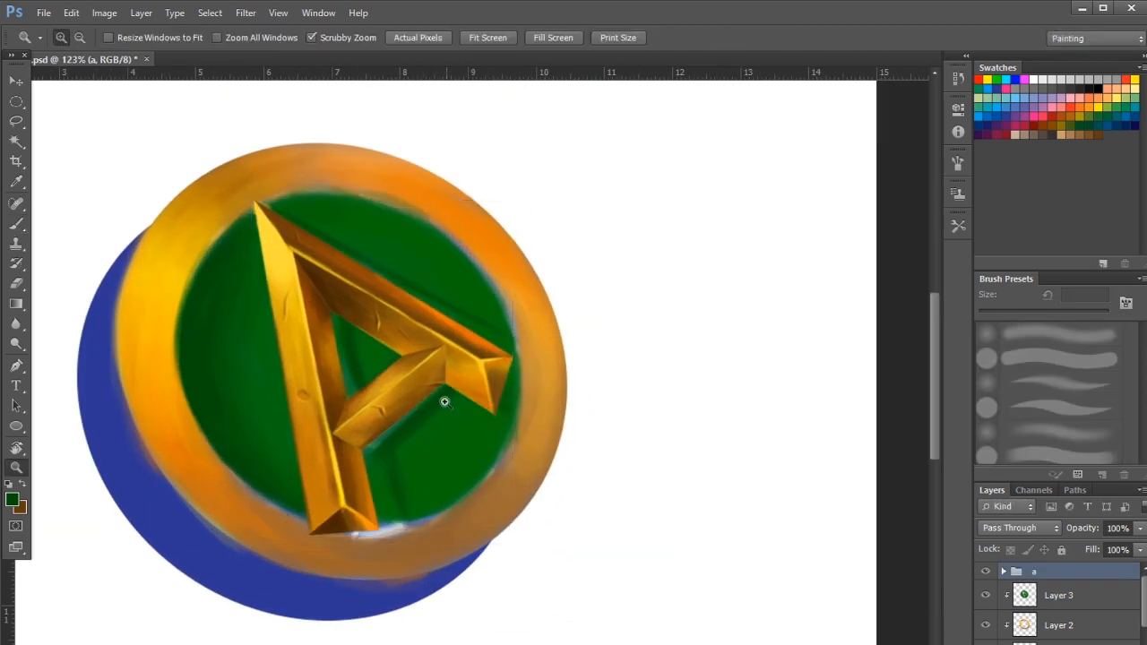
Warp layer a inside the group, reshaping the end of the letter's right bar near the rim
{"action": "left_click_drag", "start_coordinate": [514, 440], "coordinate": [557, 440]}
{"action": "left_click", "coordinate": [1004, 572]}
{"action": "left_click", "coordinate": [1036, 604]}
{"action": "left_click", "coordinate": [1035, 626]}
{"action": "key", "text": "ctrl+t"}
{"action": "right_click", "coordinate": [436, 356]}
{"action": "left_click", "coordinate": [507, 481]}
{"action": "left_click_drag", "start_coordinate": [514, 347], "coordinate": [531, 354]}
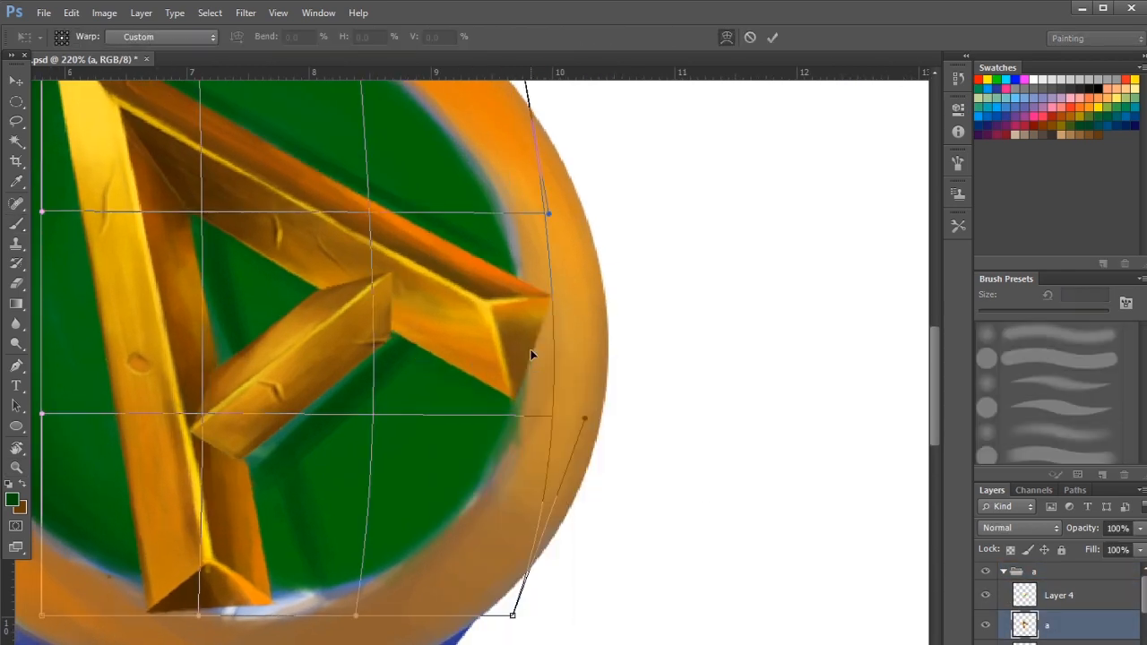
{"action": "key", "text": "Return"}
Warp Layer 4 inside the group to adjust the crossbar's shape against the letter's bars
{"action": "left_click_drag", "start_coordinate": [538, 274], "coordinate": [500, 274]}
{"action": "left_click", "coordinate": [1038, 598]}
{"action": "key", "text": "ctrl+t"}
{"action": "right_click", "coordinate": [407, 359]}
{"action": "left_click", "coordinate": [466, 490]}
{"action": "key", "text": "Return"}
{"action": "left_click_drag", "start_coordinate": [512, 338], "coordinate": [480, 338]}
Repaint the green around the letter on Layer 3 with a 15 px brush to cover the misaligned old edges
{"action": "left_click", "coordinate": [1004, 571]}
{"action": "left_click", "coordinate": [1058, 595]}
{"action": "left_click_drag", "start_coordinate": [384, 296], "coordinate": [414, 296]}
{"action": "key", "text": "bracketright"}
{"action": "key", "text": "bracketright"}
{"action": "key", "text": "bracketright"}
{"action": "left_click_drag", "start_coordinate": [397, 385], "coordinate": [342, 531]}
{"action": "left_click_drag", "start_coordinate": [279, 269], "coordinate": [288, 346]}
{"action": "left_click_drag", "start_coordinate": [484, 268], "coordinate": [189, 117]}
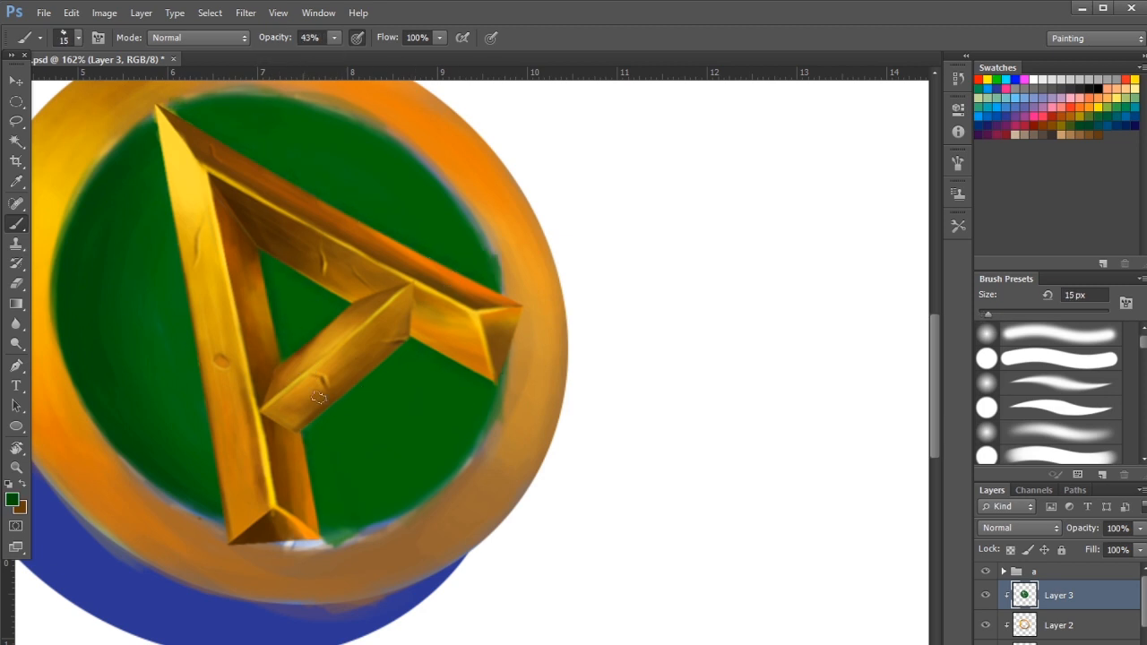
Choose a darker green and paint shadows beneath the crossbar and along the disc's lower right edge
{"action": "left_click", "coordinate": [13, 500]}
{"action": "left_click", "coordinate": [671, 543]}
{"action": "left_click_drag", "start_coordinate": [323, 465], "coordinate": [409, 352]}
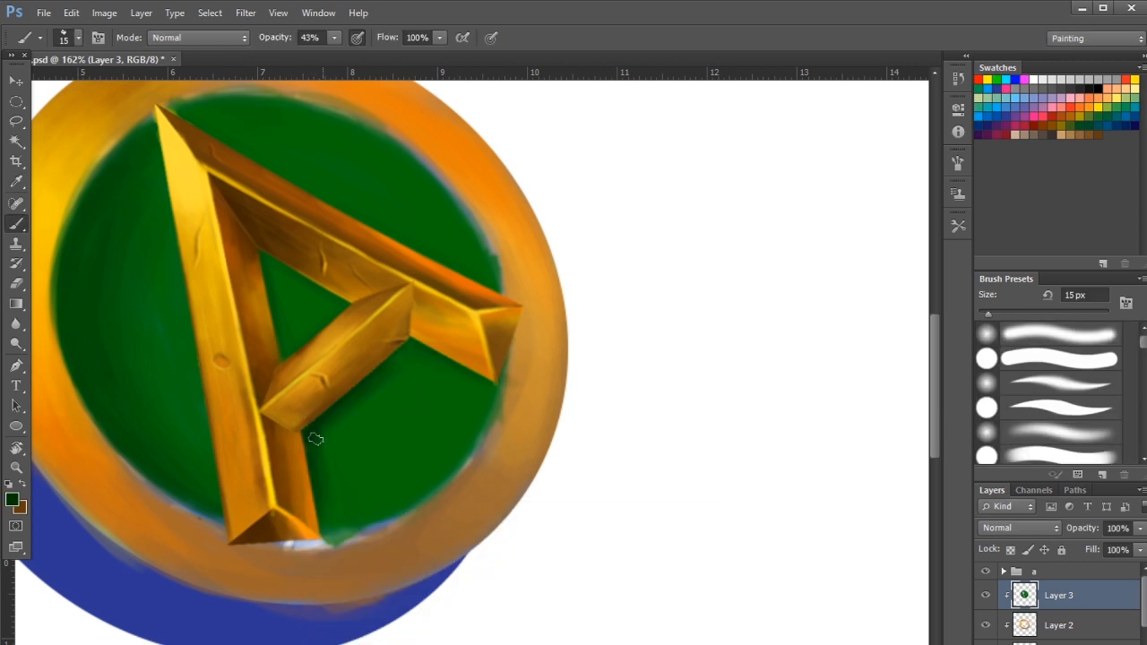
{"action": "left_click_drag", "start_coordinate": [425, 503], "coordinate": [331, 528]}
{"action": "left_click_drag", "start_coordinate": [489, 395], "coordinate": [441, 466]}
Enlarge the brush to 70 px and softly darken the lower right area of the green disc
{"action": "key", "text": "bracketright"}
{"action": "key", "text": "bracketright"}
{"action": "key", "text": "bracketright"}
{"action": "key", "text": "bracketright"}
{"action": "mouse_move", "coordinate": [453, 416]}
{"action": "left_mouse_down"}
{"action": "mouse_move", "coordinate": [325, 523]}
{"action": "mouse_move", "coordinate": [440, 449]}
{"action": "mouse_move", "coordinate": [446, 363]}
{"action": "left_mouse_up"}
{"action": "scroll", "coordinate": [373, 470], "scroll_direction": "down", "scroll_amount": 1}
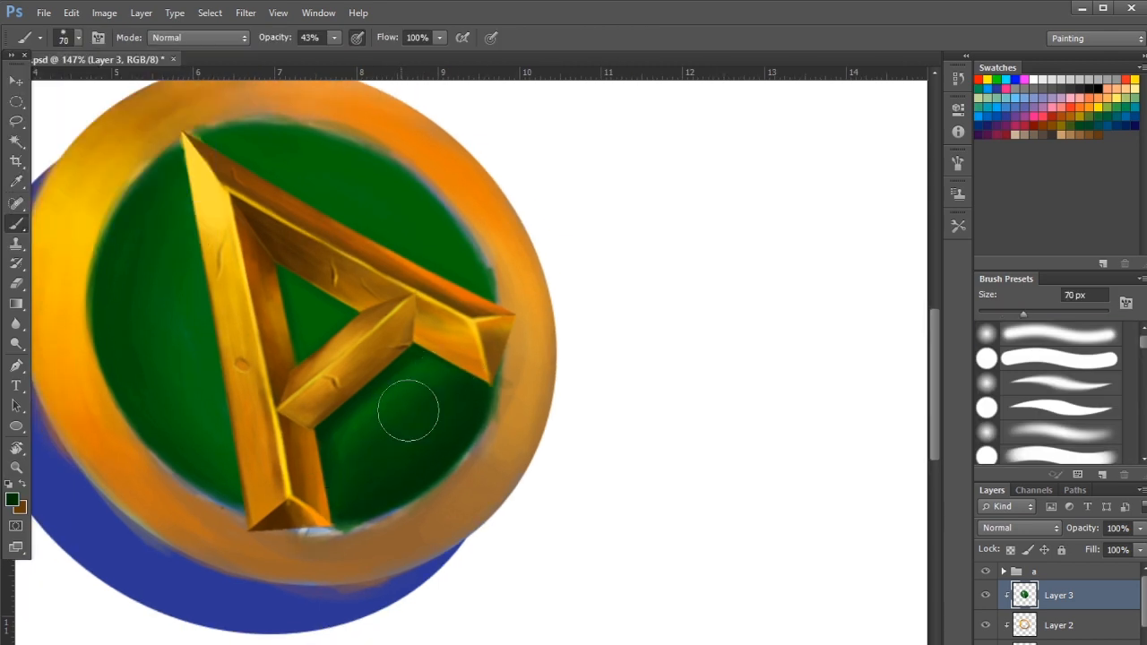
{"action": "scroll", "coordinate": [418, 379], "scroll_direction": "down", "scroll_amount": 3}
{"action": "scroll", "coordinate": [117, 326], "scroll_direction": "up", "scroll_amount": 4}
Pick a near-black green and paint thin shadows along the letter's edges with an 8 px brush at 100% opacity
{"action": "left_click", "coordinate": [204, 369], "text": "alt"}
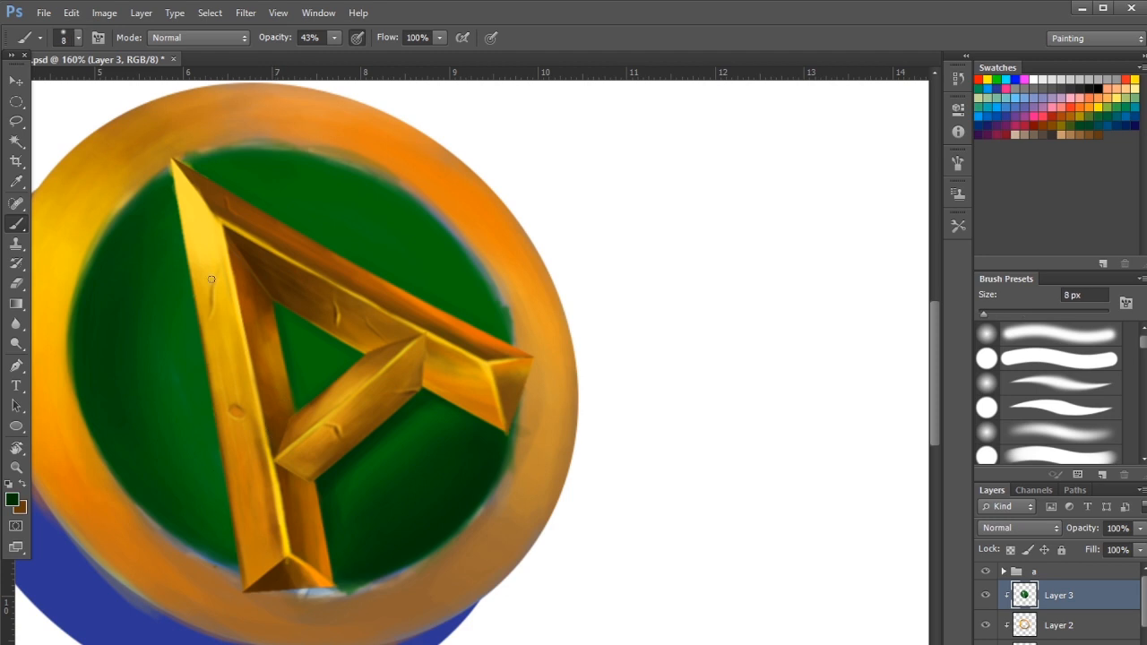
{"action": "left_click", "coordinate": [11, 499]}
{"action": "left_click", "coordinate": [690, 533]}
{"action": "left_click", "coordinate": [334, 38]}
{"action": "left_click_drag", "start_coordinate": [346, 55], "coordinate": [387, 55]}
{"action": "mouse_move", "coordinate": [238, 570]}
{"action": "left_mouse_down"}
{"action": "mouse_move", "coordinate": [184, 191]}
{"action": "mouse_move", "coordinate": [171, 166]}
{"action": "left_mouse_up"}
{"action": "mouse_move", "coordinate": [295, 410]}
{"action": "left_mouse_down"}
{"action": "mouse_move", "coordinate": [283, 391]}
{"action": "mouse_move", "coordinate": [325, 386]}
{"action": "left_mouse_up"}
{"action": "mouse_move", "coordinate": [413, 362]}
{"action": "left_mouse_down"}
{"action": "mouse_move", "coordinate": [380, 352]}
{"action": "mouse_move", "coordinate": [434, 353]}
{"action": "left_mouse_up"}
Deepen the near-black shadows around the bars and in the disc's lower right, enlarging the brush to 60 px
{"action": "key", "text": "bracketright"}
{"action": "key", "text": "bracketright"}
{"action": "key", "text": "bracketright"}
{"action": "left_click_drag", "start_coordinate": [300, 517], "coordinate": [306, 570]}
{"action": "mouse_move", "coordinate": [354, 416]}
{"action": "left_mouse_down"}
{"action": "mouse_move", "coordinate": [312, 404]}
{"action": "mouse_move", "coordinate": [348, 407]}
{"action": "left_mouse_up"}
{"action": "left_click_drag", "start_coordinate": [316, 448], "coordinate": [335, 431]}
{"action": "left_click_drag", "start_coordinate": [372, 394], "coordinate": [192, 246]}
{"action": "mouse_move", "coordinate": [368, 344]}
{"action": "left_mouse_down"}
{"action": "mouse_move", "coordinate": [280, 348]}
{"action": "mouse_move", "coordinate": [392, 352]}
{"action": "left_mouse_up"}
{"action": "key", "text": "bracketright"}
{"action": "key", "text": "bracketright"}
{"action": "key", "text": "bracketright"}
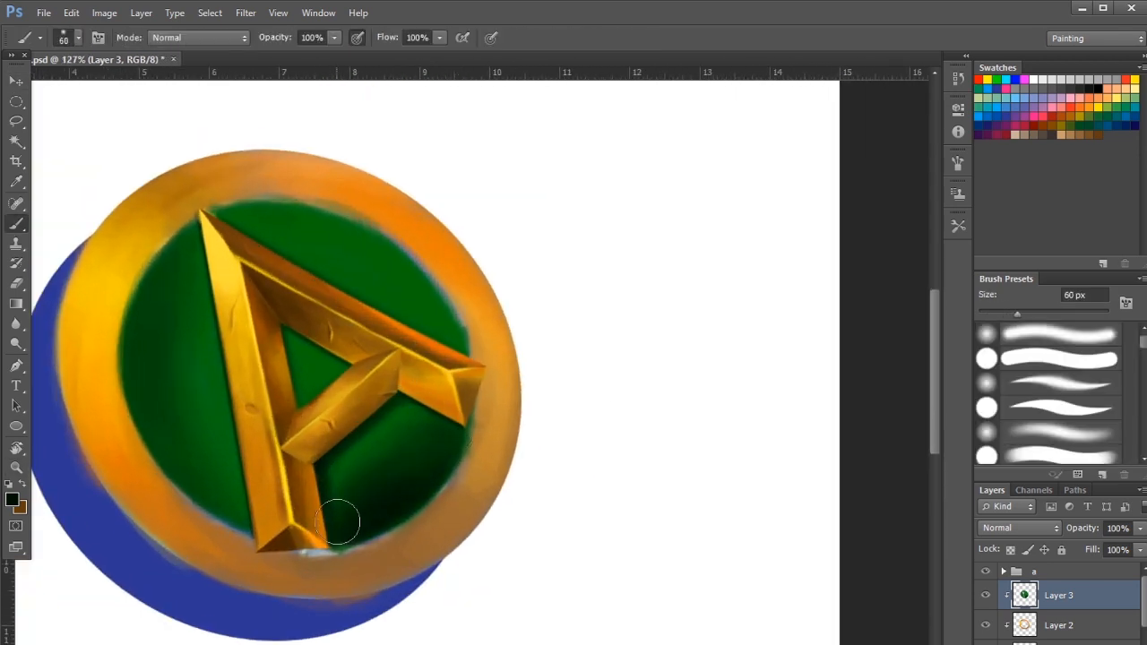
Add a new layer clipped to Layer 3 and darken the disc's upper right rim, enlarging the brush to 100 px
{"action": "key", "text": "ctrl+shift+alt+n"}
{"action": "left_click", "coordinate": [1135, 640], "text": "alt"}
{"action": "left_click", "coordinate": [1121, 610], "text": "alt"}
{"action": "mouse_move", "coordinate": [262, 220]}
{"action": "left_mouse_down"}
{"action": "mouse_move", "coordinate": [468, 330]}
{"action": "mouse_move", "coordinate": [444, 323]}
{"action": "left_mouse_up"}
{"action": "key", "text": "bracketright"}
{"action": "key", "text": "bracketright"}
{"action": "key", "text": "bracketright"}
{"action": "key", "text": "bracketright"}
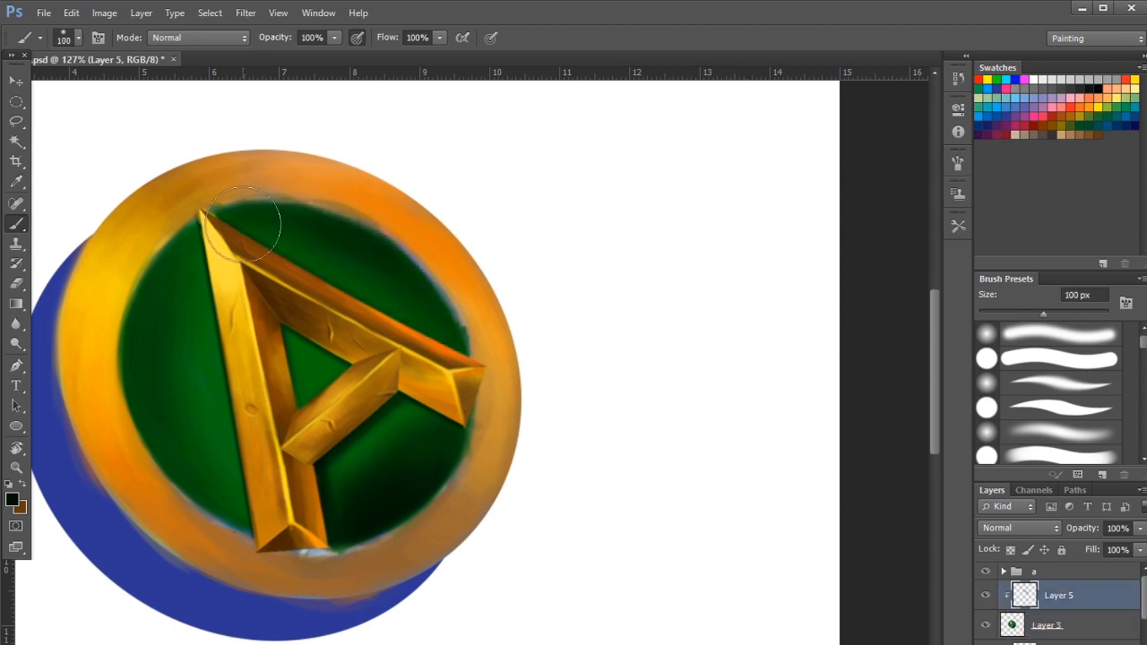
Sample the disc's mid green, soften the shading on Layer 5 with a 100 px brush at 30% opacity, and save
{"action": "left_click", "coordinate": [199, 354], "text": "alt"}
{"action": "mouse_move", "coordinate": [220, 274]}
{"action": "left_mouse_down"}
{"action": "mouse_move", "coordinate": [206, 302]}
{"action": "mouse_move", "coordinate": [249, 430]}
{"action": "left_mouse_up"}
{"action": "left_click", "coordinate": [79, 37]}
{"action": "left_click", "coordinate": [33, 158]}
{"action": "left_click", "coordinate": [334, 37]}
{"action": "left_click_drag", "start_coordinate": [334, 55], "coordinate": [280, 55]}
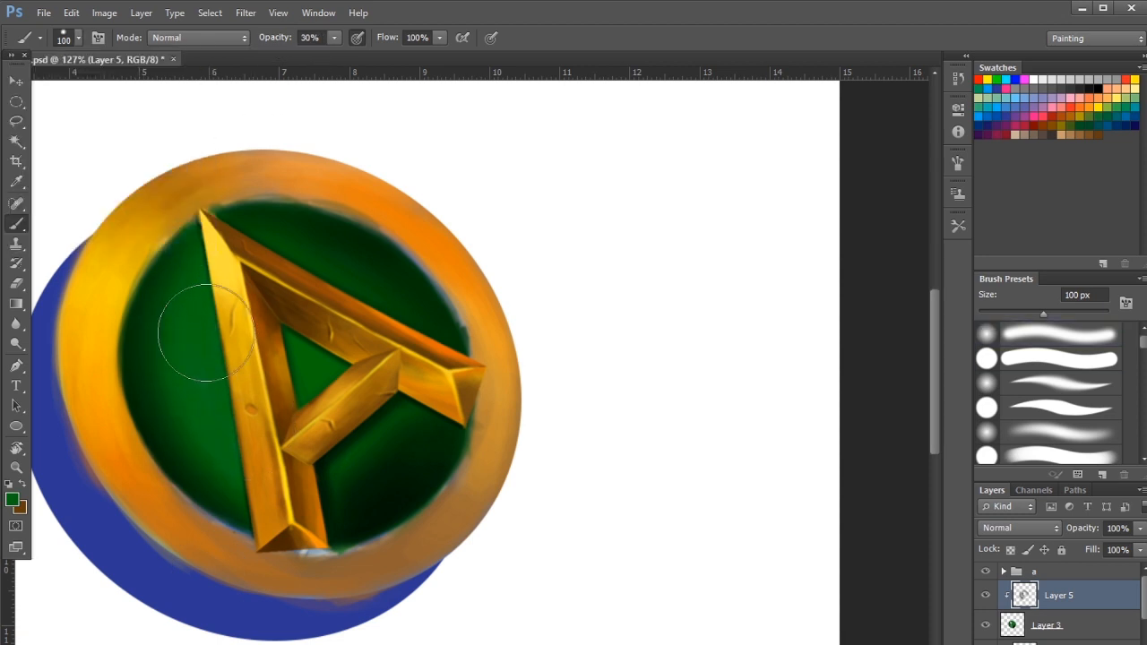
{"action": "mouse_move", "coordinate": [394, 314]}
{"action": "left_mouse_down"}
{"action": "mouse_move", "coordinate": [377, 302]}
{"action": "mouse_move", "coordinate": [389, 307]}
{"action": "left_mouse_up"}
{"action": "key", "text": "ctrl+s"}
Choose a brighter green and paint a soft highlight on the disc beside the letter's left bar
{"action": "left_click", "coordinate": [12, 500]}
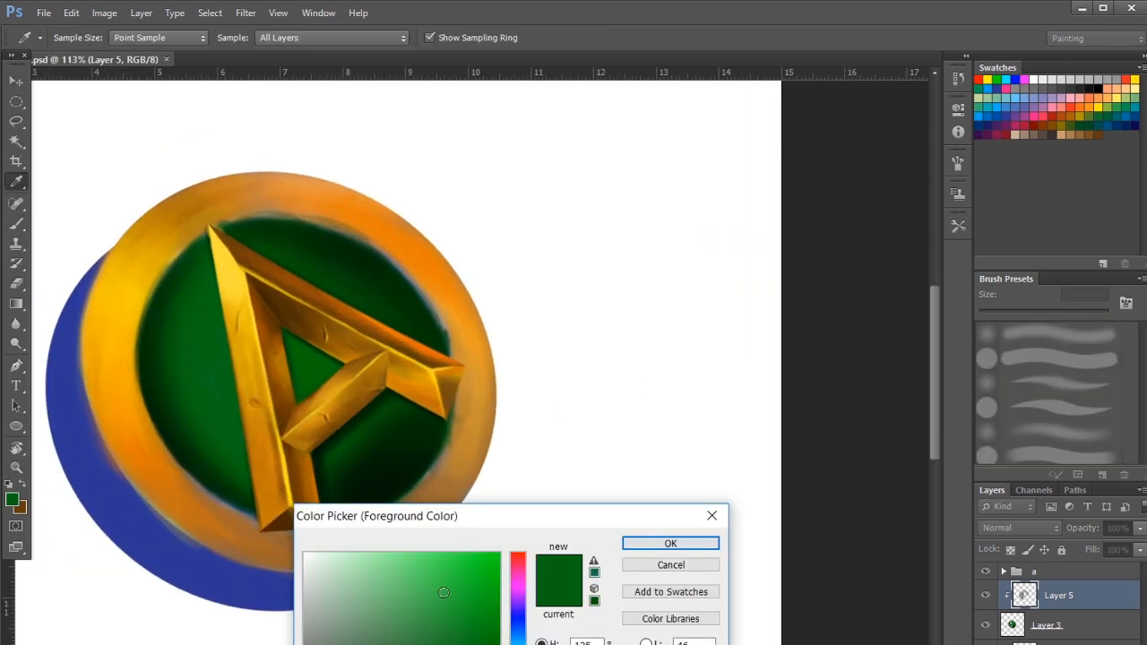
{"action": "left_click", "coordinate": [460, 626]}
{"action": "left_click", "coordinate": [671, 544]}
{"action": "mouse_move", "coordinate": [219, 431]}
{"action": "left_mouse_down"}
{"action": "mouse_move", "coordinate": [257, 332]}
{"action": "mouse_move", "coordinate": [224, 357]}
{"action": "left_mouse_up"}
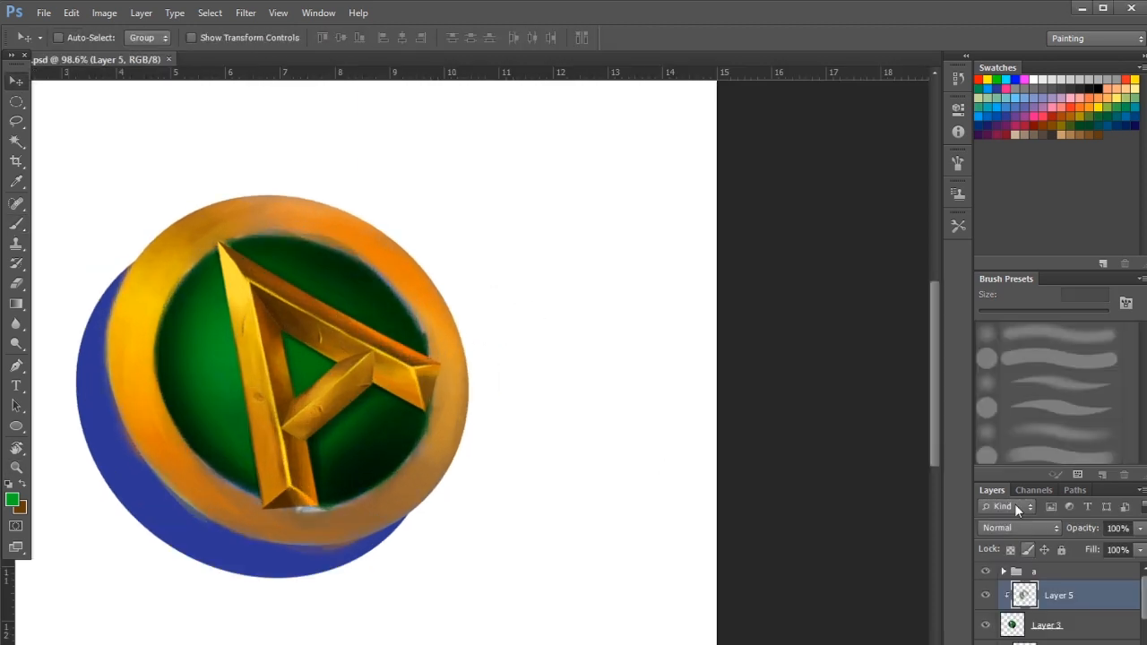
Add a new clipped layer above Layer 5 and choose the 48 px brush preset
{"action": "key", "text": "ctrl+alt+shift+n"}
{"action": "key", "text": "ctrl+alt+g"}
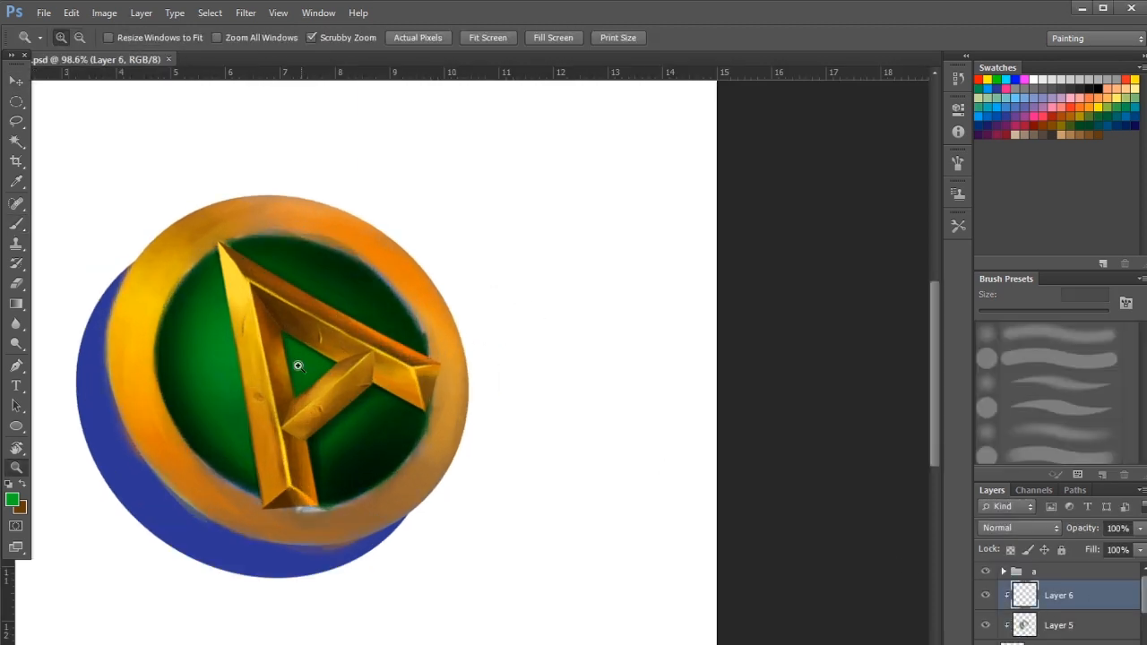
{"action": "scroll", "coordinate": [229, 350], "scroll_direction": "up", "scroll_amount": 2}
{"action": "key", "text": "b"}
{"action": "left_click_drag", "start_coordinate": [1143, 339], "coordinate": [1142, 451]}
{"action": "left_click", "coordinate": [1060, 452]}
{"action": "scroll", "coordinate": [1024, 371], "scroll_direction": "up", "scroll_amount": 6}
{"action": "left_click", "coordinate": [1037, 366]}
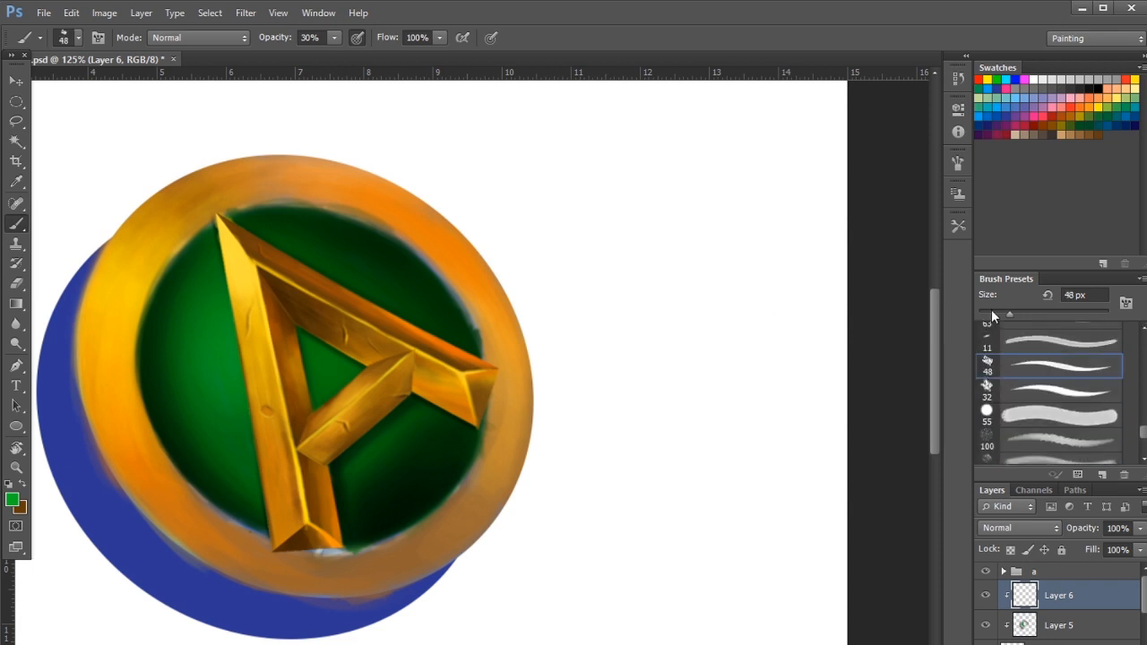
Switch to the textured 2500 px brush preset and reduce its size to 8 px
{"action": "key", "text": "bracketleft"}
{"action": "key", "text": "bracketleft"}
{"action": "key", "text": "bracketleft"}
{"action": "scroll", "coordinate": [218, 415], "scroll_direction": "up", "scroll_amount": 2}
{"action": "scroll", "coordinate": [1146, 334], "scroll_direction": "up", "scroll_amount": 2}
{"action": "left_click", "coordinate": [1060, 341]}
{"action": "left_click_drag", "start_coordinate": [1144, 428], "coordinate": [1144, 445]}
{"action": "left_click", "coordinate": [1061, 452]}
{"action": "key", "text": "bracketleft"}
{"action": "key", "text": "bracketleft"}
{"action": "key", "text": "bracketleft"}
{"action": "scroll", "coordinate": [341, 392], "scroll_direction": "up", "scroll_amount": 2}
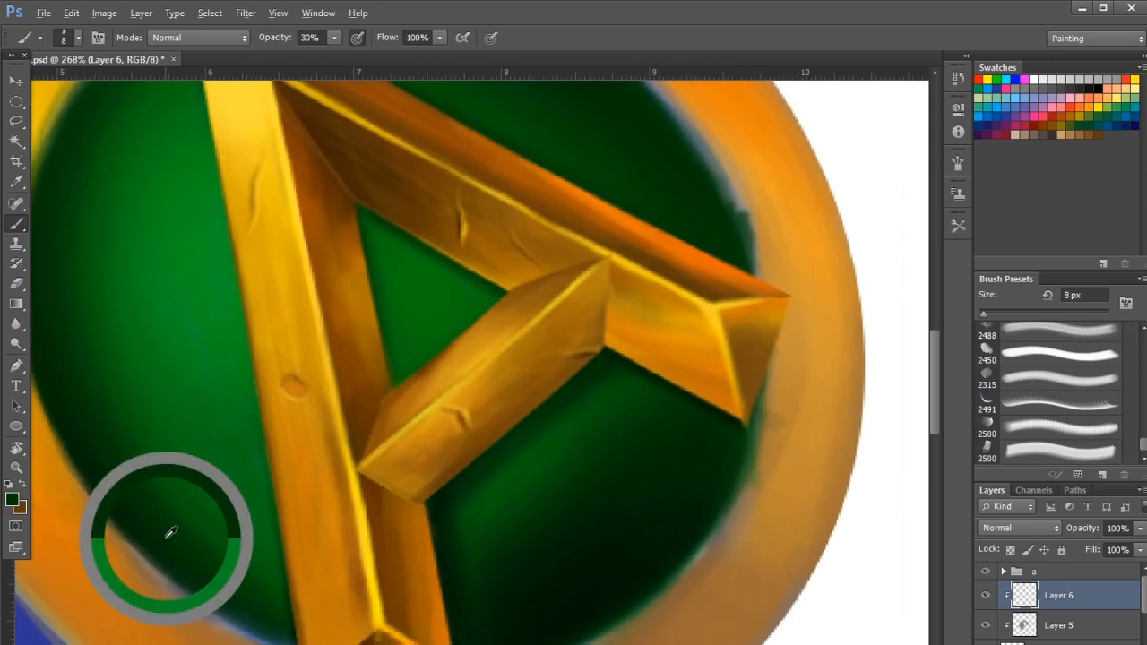
Paint dark green engraved curls on the disc beside the left bar on Layer 6, using brush sizes up to 20 px
{"action": "left_click_drag", "start_coordinate": [235, 265], "coordinate": [251, 284]}
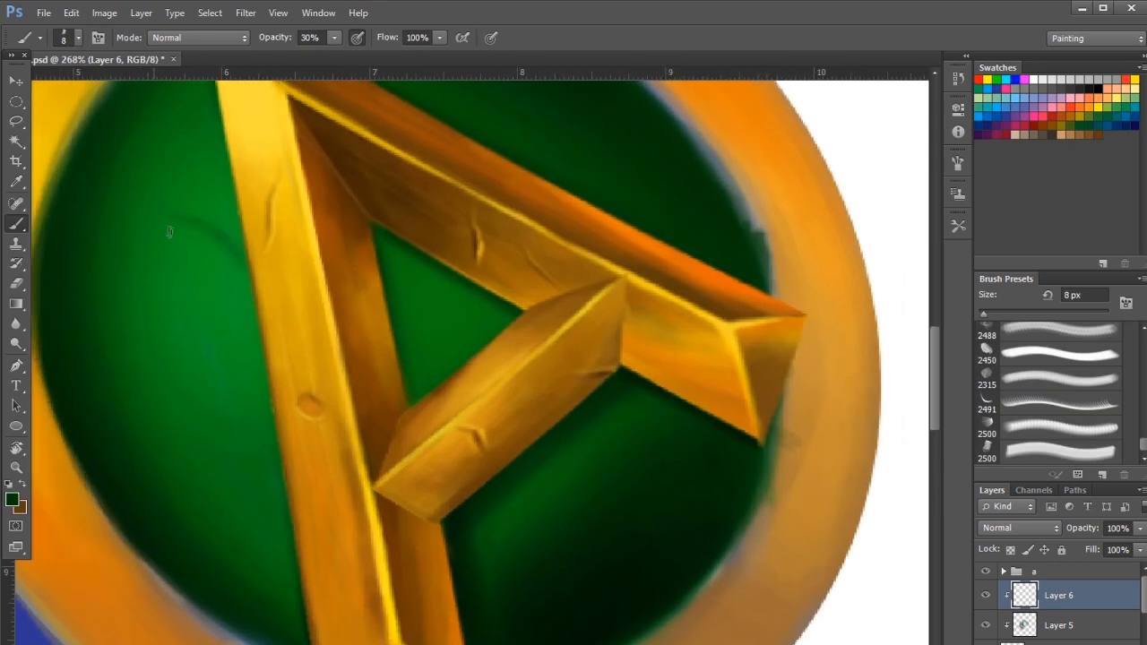
{"action": "scroll", "coordinate": [259, 337], "scroll_direction": "down", "scroll_amount": 1}
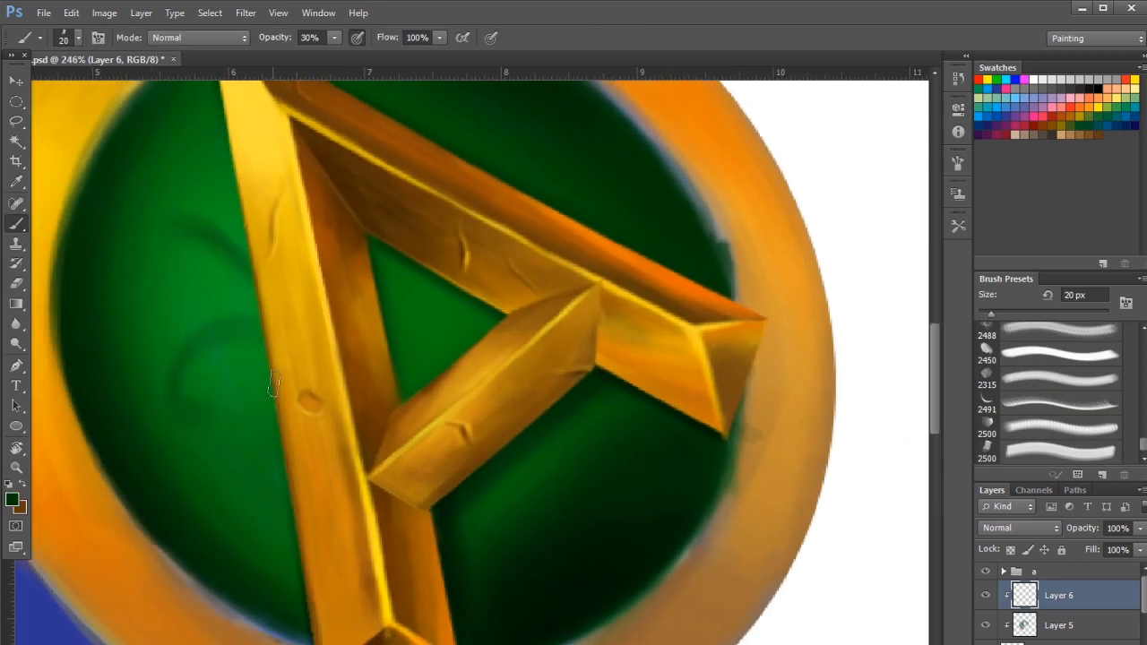
{"action": "scroll", "coordinate": [179, 383], "scroll_direction": "up", "scroll_amount": 1}
{"action": "key", "text": "bracketleft"}
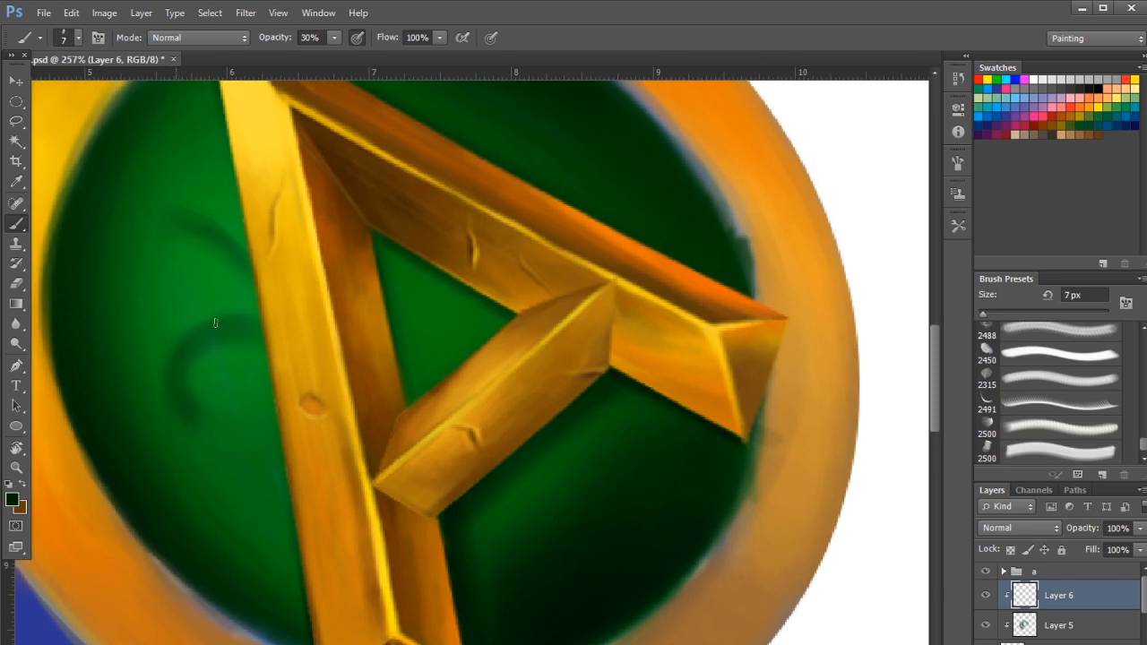
Edge the engraved curls with bright green highlights using a brush reduced to 5 px
{"action": "left_click", "coordinate": [231, 295], "text": "alt"}
{"action": "left_click_drag", "start_coordinate": [207, 358], "coordinate": [196, 366]}
{"action": "left_click_drag", "start_coordinate": [265, 339], "coordinate": [204, 335]}
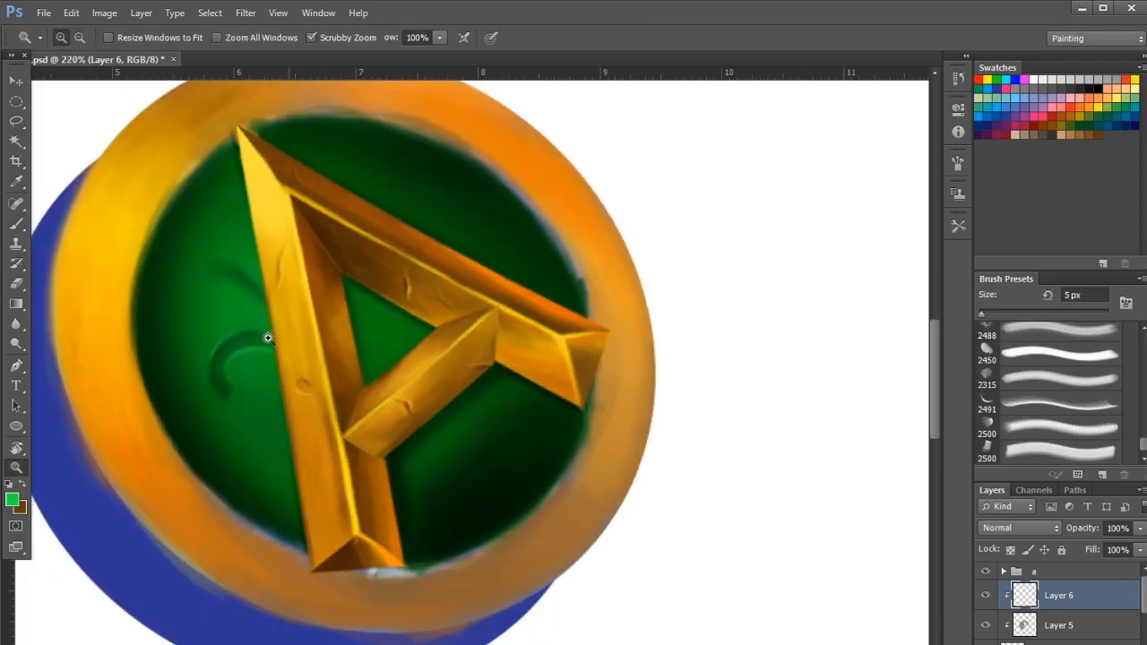
{"action": "left_click_drag", "start_coordinate": [305, 314], "coordinate": [324, 311]}
{"action": "key", "text": "z"}
{"action": "left_click_drag", "start_coordinate": [258, 333], "coordinate": [100, 284]}
Add a new layer and refine the dark green details around the curls with a 5 px brush at 51% opacity
{"action": "key", "text": "ctrl+shift+alt+n"}
{"action": "scroll", "coordinate": [1059, 610], "scroll_direction": "down", "scroll_amount": 5}
{"action": "key", "text": "b"}
{"action": "left_click_drag", "start_coordinate": [113, 178], "coordinate": [132, 215]}
{"action": "left_click_drag", "start_coordinate": [181, 226], "coordinate": [218, 252]}
{"action": "mouse_move", "coordinate": [186, 251]}
{"action": "left_mouse_down"}
{"action": "mouse_move", "coordinate": [220, 248]}
{"action": "mouse_move", "coordinate": [317, 335]}
{"action": "left_mouse_up"}
{"action": "left_click_drag", "start_coordinate": [162, 202], "coordinate": [166, 205]}
{"action": "left_click_drag", "start_coordinate": [309, 305], "coordinate": [379, 292]}
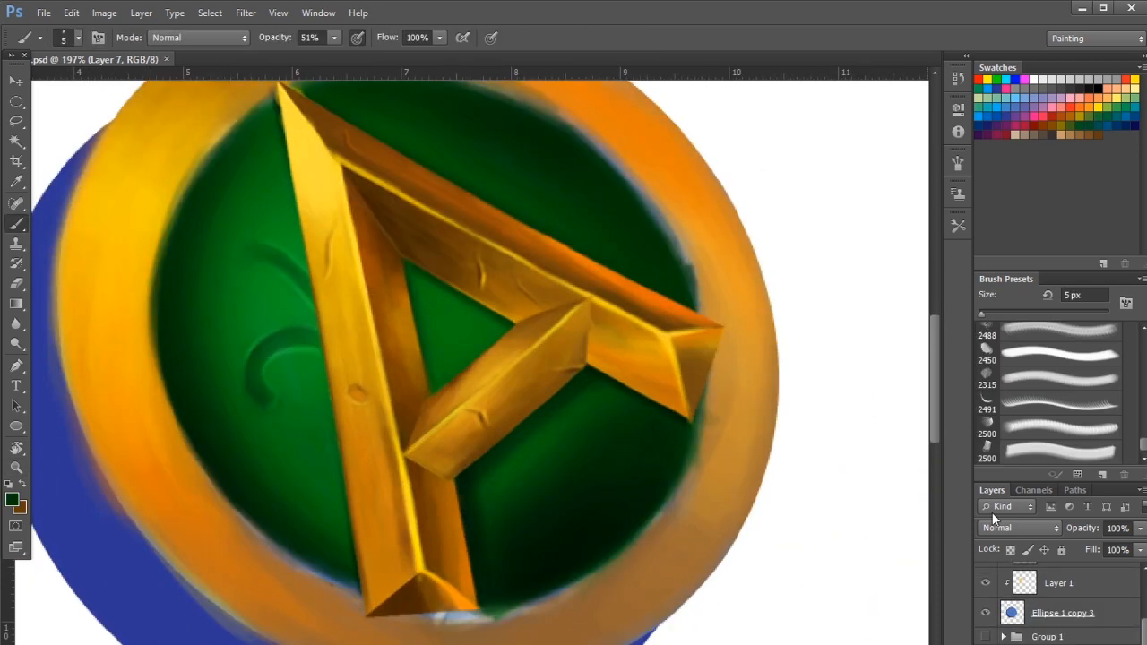
Return to Layer 6, compare it hidden and shown, and paint small light green marks with a newly picked bright green
{"action": "scroll", "coordinate": [1058, 605], "scroll_direction": "up", "scroll_amount": 5}
{"action": "left_click", "coordinate": [1058, 595]}
{"action": "left_click", "coordinate": [987, 595]}
{"action": "left_click", "coordinate": [987, 595]}
{"action": "mouse_move", "coordinate": [405, 364]}
{"action": "left_mouse_down"}
{"action": "mouse_move", "coordinate": [475, 348]}
{"action": "mouse_move", "coordinate": [489, 259]}
{"action": "left_mouse_up"}
{"action": "key", "text": "x"}
{"action": "left_click", "coordinate": [11, 499]}
{"action": "left_click", "coordinate": [491, 610]}
{"action": "left_click", "coordinate": [671, 543]}
{"action": "mouse_move", "coordinate": [472, 466]}
{"action": "left_mouse_down"}
{"action": "mouse_move", "coordinate": [418, 460]}
{"action": "mouse_move", "coordinate": [411, 491]}
{"action": "left_mouse_up"}
Paint a small near-black green curl on Layer 6 beside the lower part of the left bar with a 12 px brush
{"action": "key", "text": "]"}
{"action": "key", "text": "]"}
{"action": "key", "text": "]"}
{"action": "key", "text": "]"}
{"action": "key", "text": "]"}
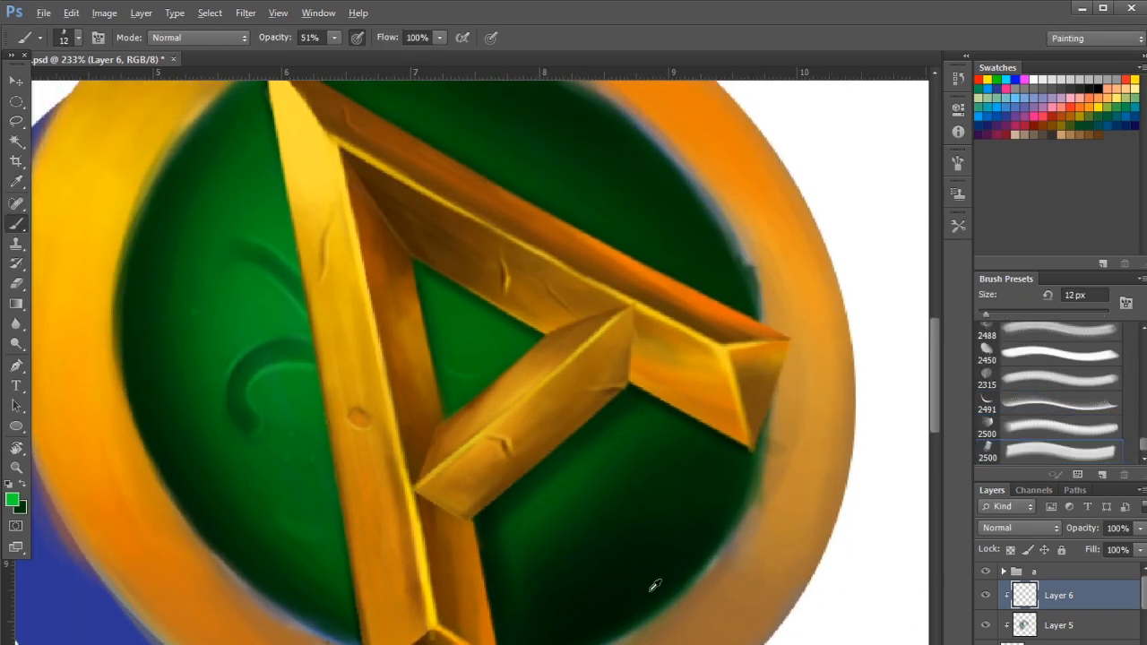
{"action": "left_click_drag", "start_coordinate": [292, 369], "coordinate": [247, 343]}
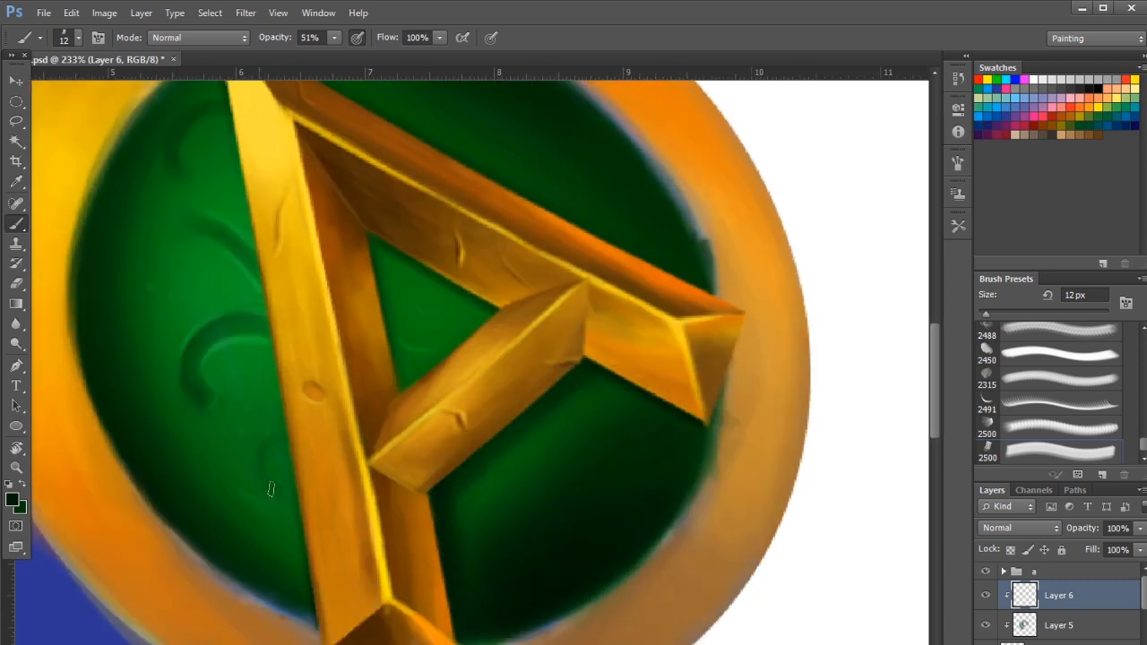
{"action": "key", "text": "x"}
{"action": "left_click", "coordinate": [12, 500]}
{"action": "left_click", "coordinate": [476, 617]}
{"action": "key", "text": "Return"}
{"action": "key", "text": "["}
{"action": "key", "text": "["}
{"action": "key", "text": "["}
{"action": "key", "text": "["}
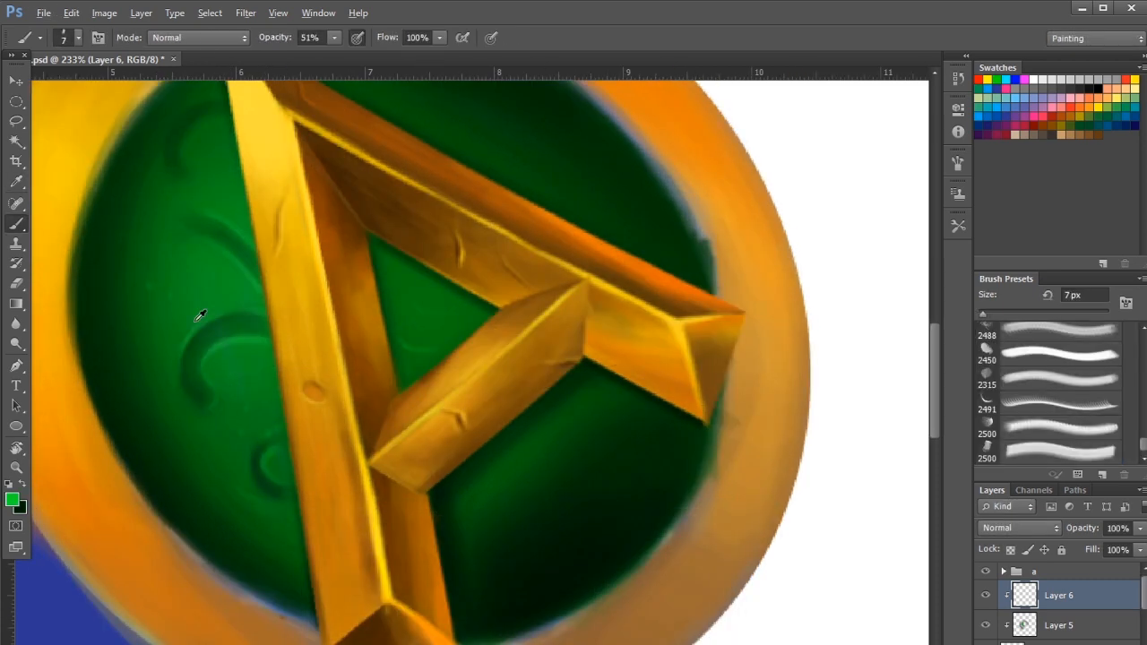
Edge the small lower curl with bright green highlights using a 7 px brush
{"action": "key", "text": "x"}
{"action": "left_click_drag", "start_coordinate": [271, 448], "coordinate": [291, 439]}
{"action": "mouse_move", "coordinate": [395, 450]}
{"action": "left_mouse_down"}
{"action": "mouse_move", "coordinate": [328, 451]}
{"action": "mouse_move", "coordinate": [428, 440]}
{"action": "left_mouse_up"}
{"action": "key", "text": "x"}
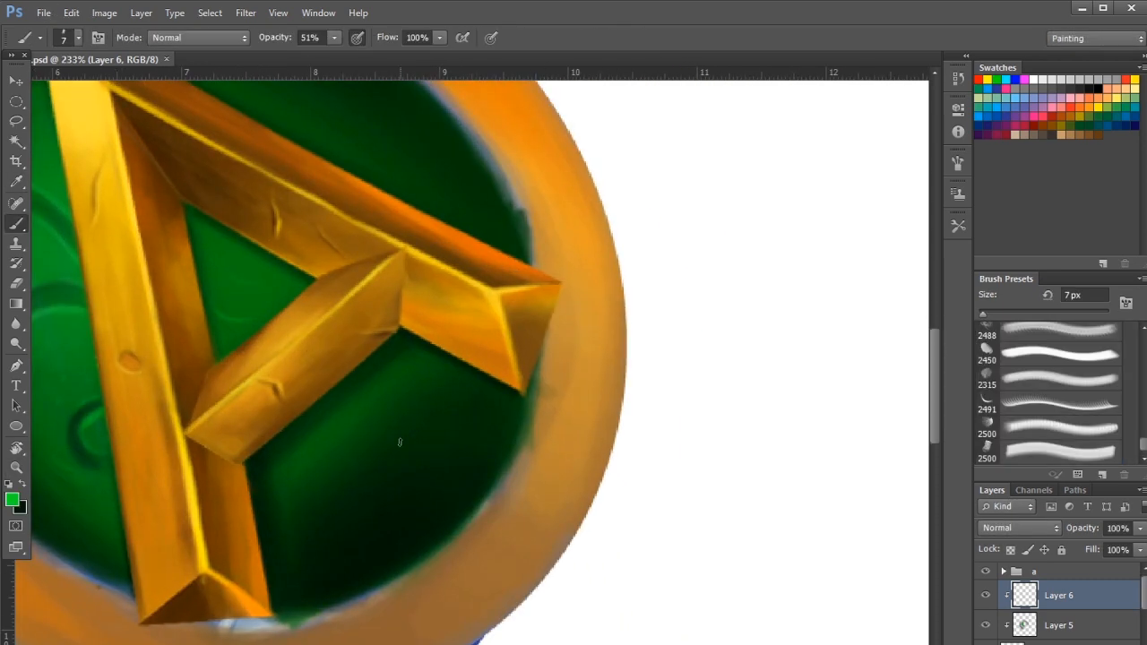
Paint engraved curls with dark strokes and bright green edges on the disc below the crossbar, and save the file
{"action": "left_click_drag", "start_coordinate": [419, 398], "coordinate": [436, 424]}
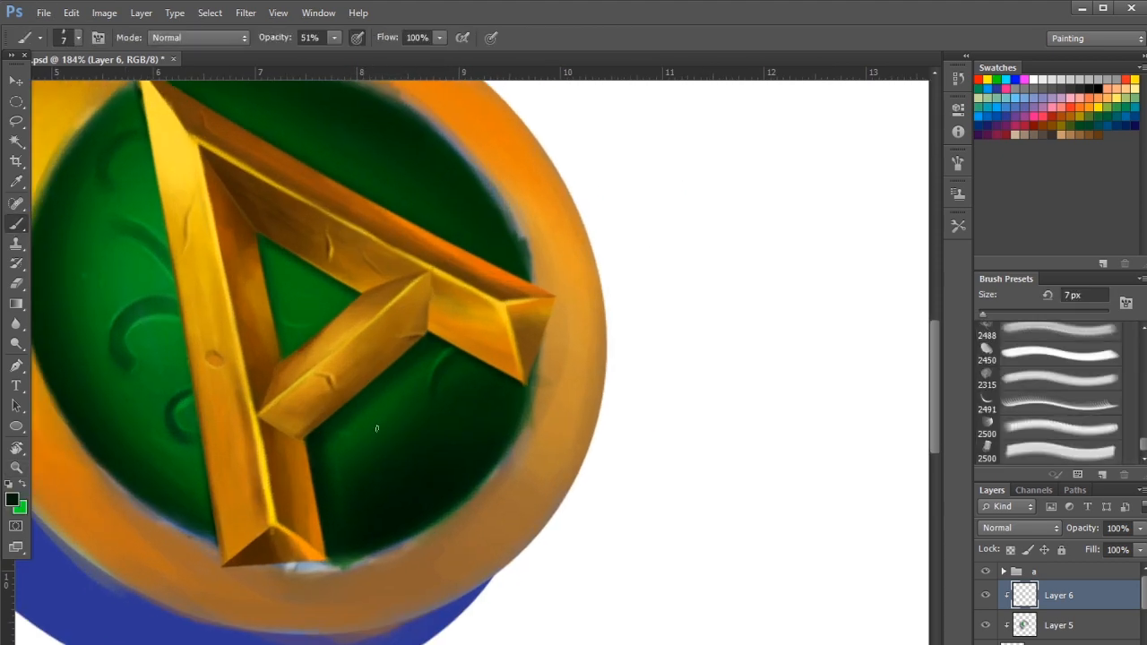
{"action": "left_click_drag", "start_coordinate": [368, 412], "coordinate": [399, 407]}
{"action": "key", "text": "x"}
{"action": "mouse_move", "coordinate": [367, 409]}
{"action": "left_mouse_down"}
{"action": "mouse_move", "coordinate": [370, 437]}
{"action": "mouse_move", "coordinate": [317, 430]}
{"action": "left_mouse_up"}
{"action": "mouse_move", "coordinate": [314, 315]}
{"action": "left_mouse_down"}
{"action": "mouse_move", "coordinate": [353, 366]}
{"action": "mouse_move", "coordinate": [355, 484]}
{"action": "left_mouse_up"}
{"action": "left_click_drag", "start_coordinate": [355, 484], "coordinate": [385, 485]}
{"action": "key", "text": "ctrl+s"}
Paint a spiral curl and a neighbouring arc above the A's right bar in dark and bright green, and save
{"action": "left_click_drag", "start_coordinate": [328, 331], "coordinate": [388, 344]}
{"action": "key", "text": "x"}
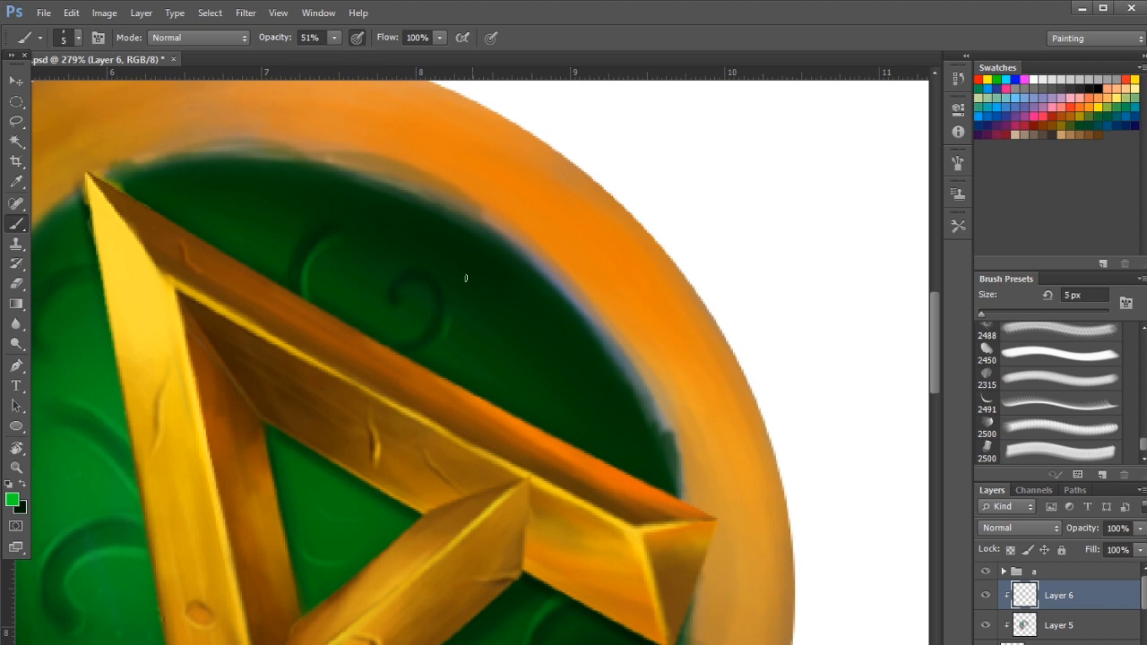
{"action": "left_click_drag", "start_coordinate": [463, 322], "coordinate": [529, 466]}
{"action": "key", "text": "x"}
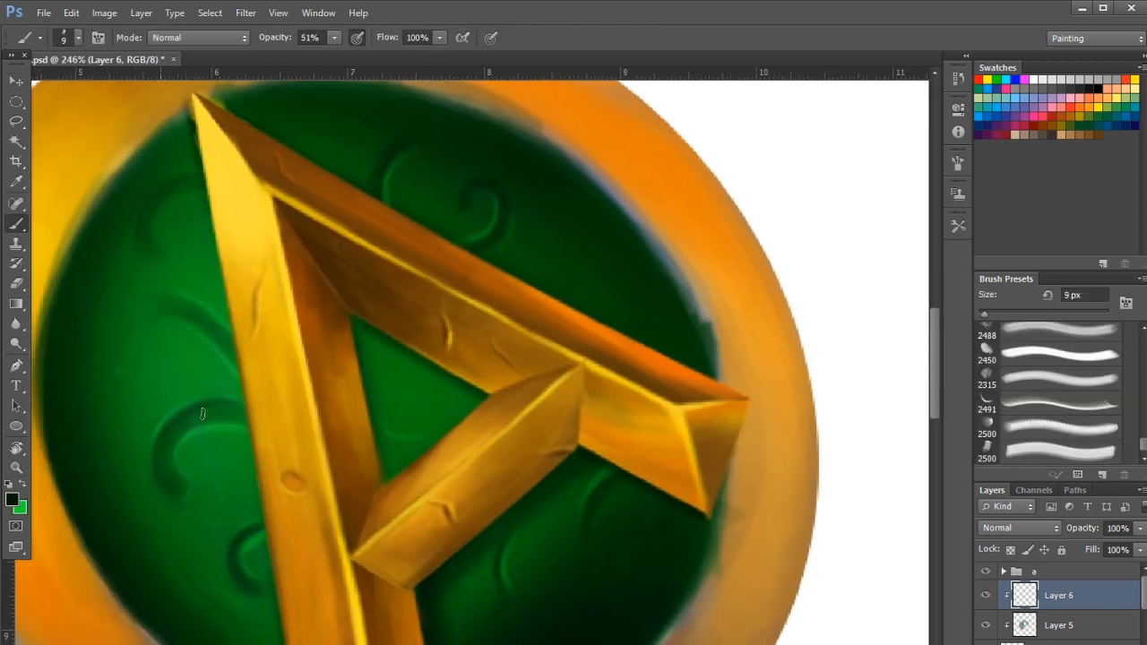
{"action": "key", "text": "ctrl+s"}
Add another engraved curl above the right bar near its outer end, compare Layer 5 hidden and shown, and save
{"action": "left_click_drag", "start_coordinate": [501, 244], "coordinate": [453, 295]}
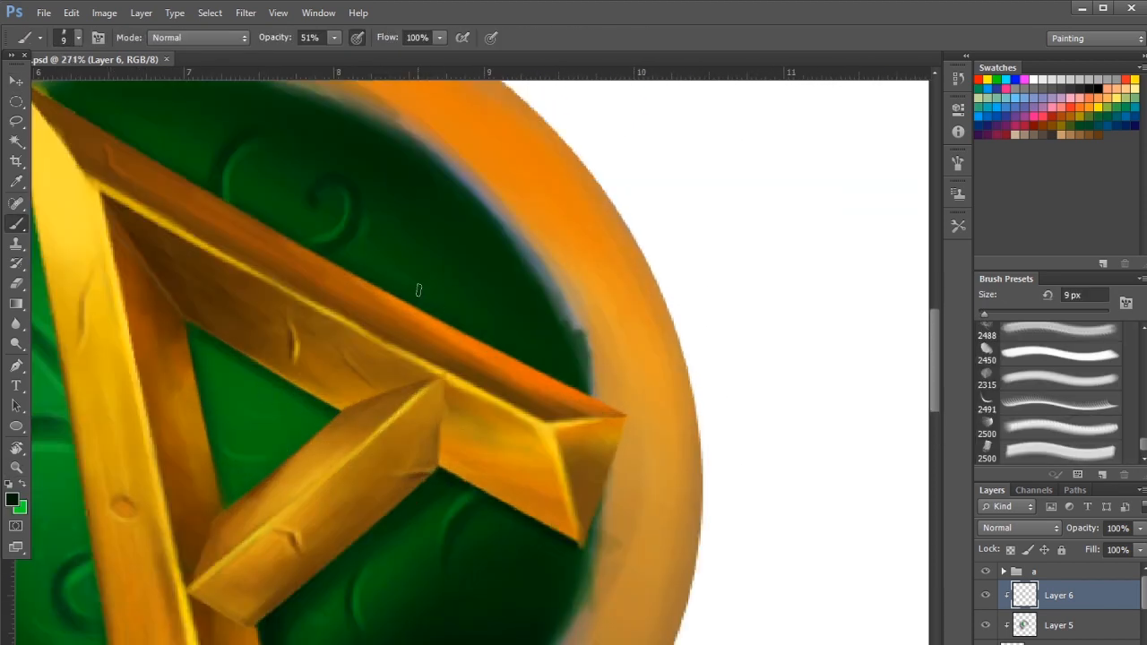
{"action": "left_click_drag", "start_coordinate": [484, 272], "coordinate": [556, 422]}
{"action": "left_click", "coordinate": [987, 627]}
{"action": "left_click", "coordinate": [987, 627]}
{"action": "mouse_move", "coordinate": [582, 356]}
{"action": "left_mouse_down"}
{"action": "mouse_move", "coordinate": [672, 358]}
{"action": "mouse_move", "coordinate": [650, 438]}
{"action": "left_mouse_up"}
{"action": "key", "text": "ctrl+s"}
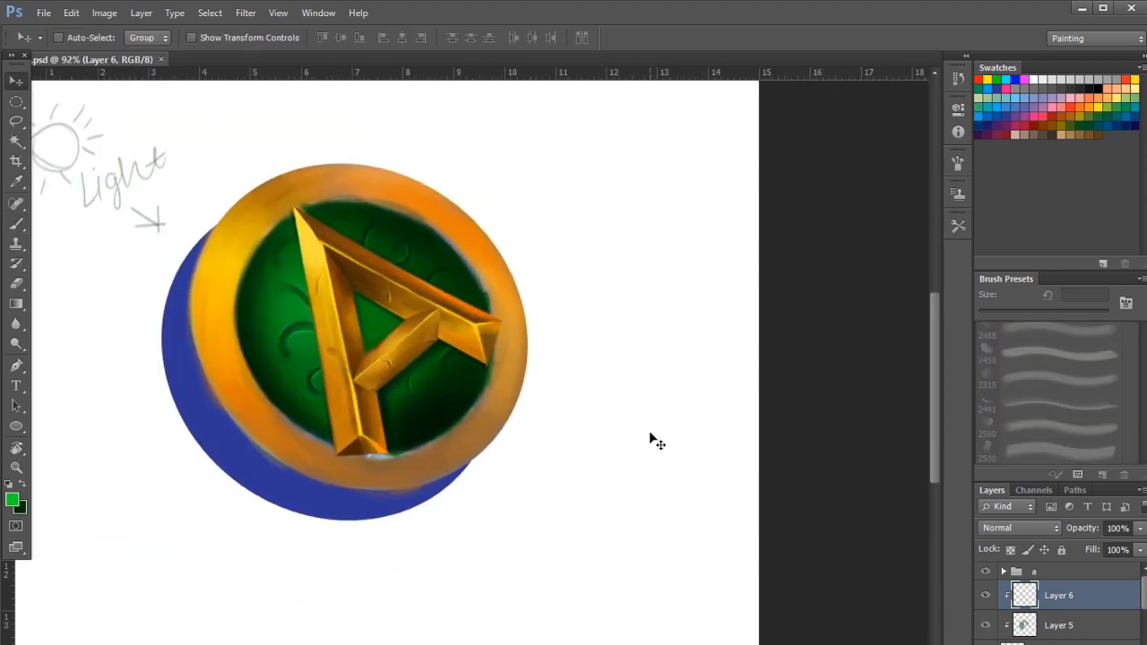
Stroke subtle bright green texture over the disc with a textured brush up to 175 px, and compare Layer 6 hidden and shown
{"action": "left_click_drag", "start_coordinate": [343, 341], "coordinate": [491, 315]}
{"action": "key", "text": "b"}
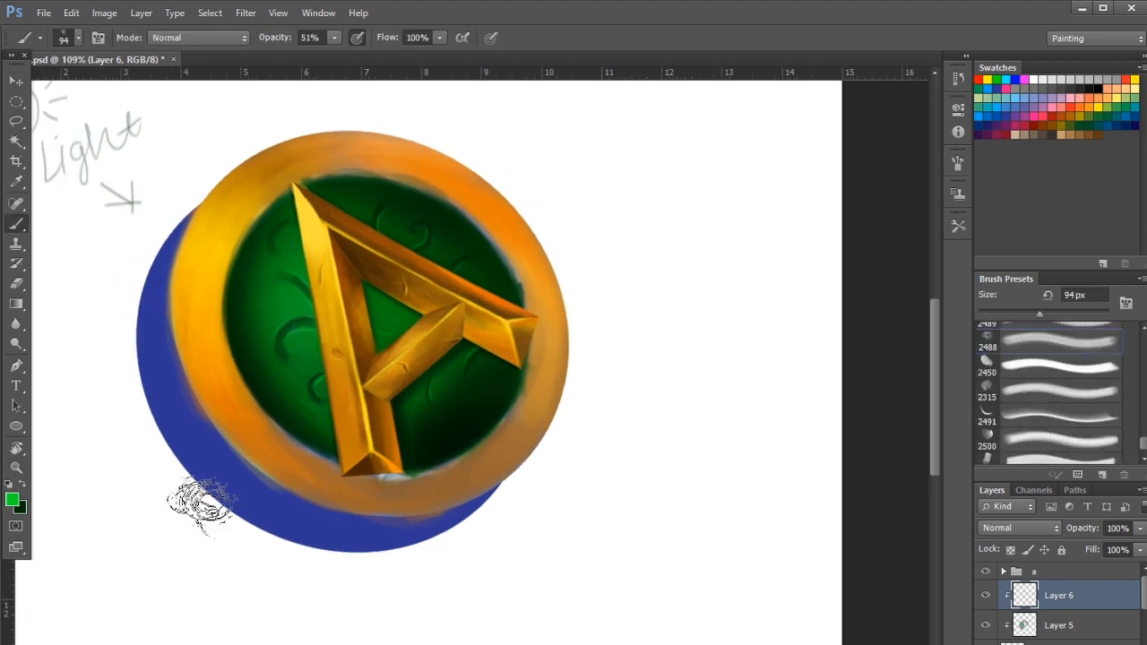
{"action": "left_click_drag", "start_coordinate": [349, 351], "coordinate": [391, 409]}
{"action": "key", "text": "bracketright"}
{"action": "key", "text": "bracketright"}
{"action": "key", "text": "bracketright"}
{"action": "key", "text": "bracketright"}
{"action": "mouse_move", "coordinate": [295, 351]}
{"action": "left_mouse_down"}
{"action": "mouse_move", "coordinate": [309, 478]}
{"action": "mouse_move", "coordinate": [506, 479]}
{"action": "left_mouse_up"}
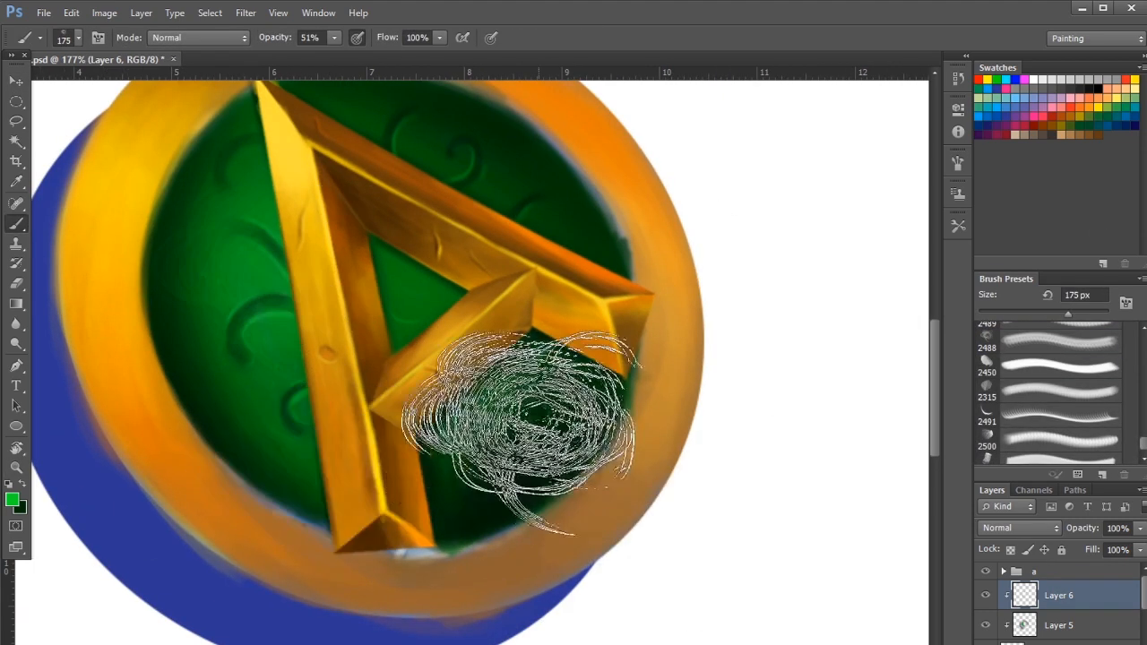
{"action": "left_click", "coordinate": [986, 595]}
{"action": "left_click", "coordinate": [986, 595]}
Try another textured brush at 150 px and a duplicate of Layer 6, and undo the last two changes
{"action": "left_click_drag", "start_coordinate": [408, 574], "coordinate": [487, 404]}
{"action": "left_click", "coordinate": [1057, 341]}
{"action": "left_click", "coordinate": [1018, 362]}
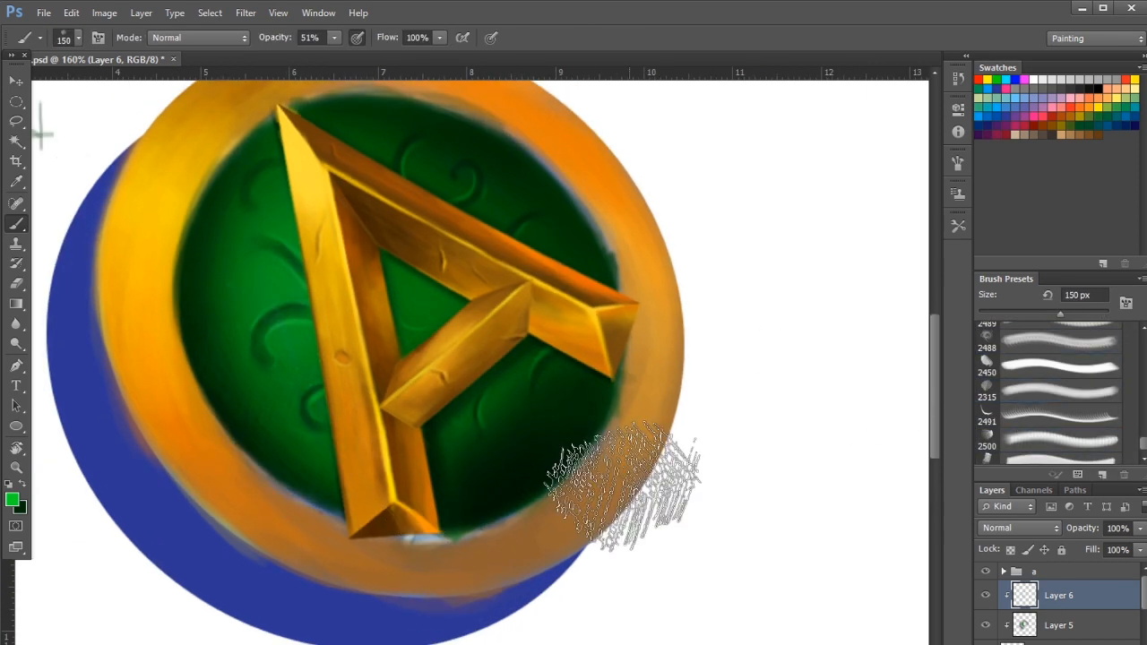
{"action": "left_click_drag", "start_coordinate": [895, 215], "coordinate": [793, 314]}
{"action": "key", "text": "ctrl+j"}
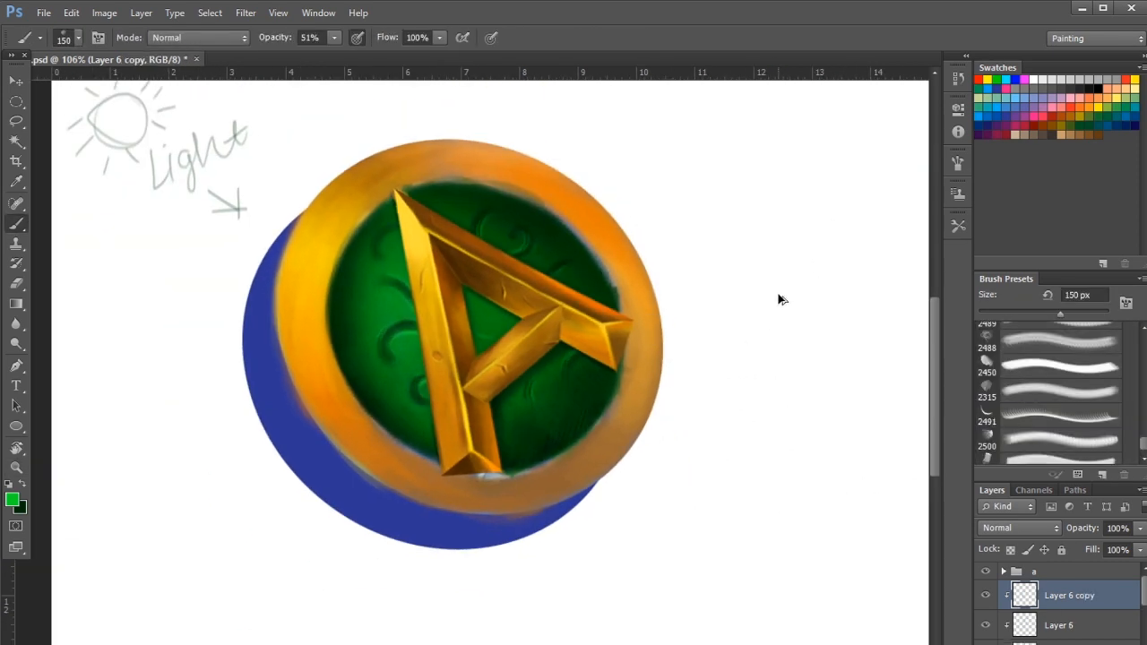
{"action": "key", "text": "ctrl+alt+z"}
{"action": "key", "text": "ctrl+alt+z"}
Choose the 100 px speckle brush, reduce its size, dab fine green specks onto the disc, and save
{"action": "left_click_drag", "start_coordinate": [502, 309], "coordinate": [522, 331]}
{"action": "left_click", "coordinate": [1144, 331]}
{"action": "left_click", "coordinate": [1058, 354]}
{"action": "left_click", "coordinate": [1131, 332]}
{"action": "left_click", "coordinate": [892, 299]}
{"action": "left_click", "coordinate": [1143, 330]}
{"action": "left_click", "coordinate": [1058, 391]}
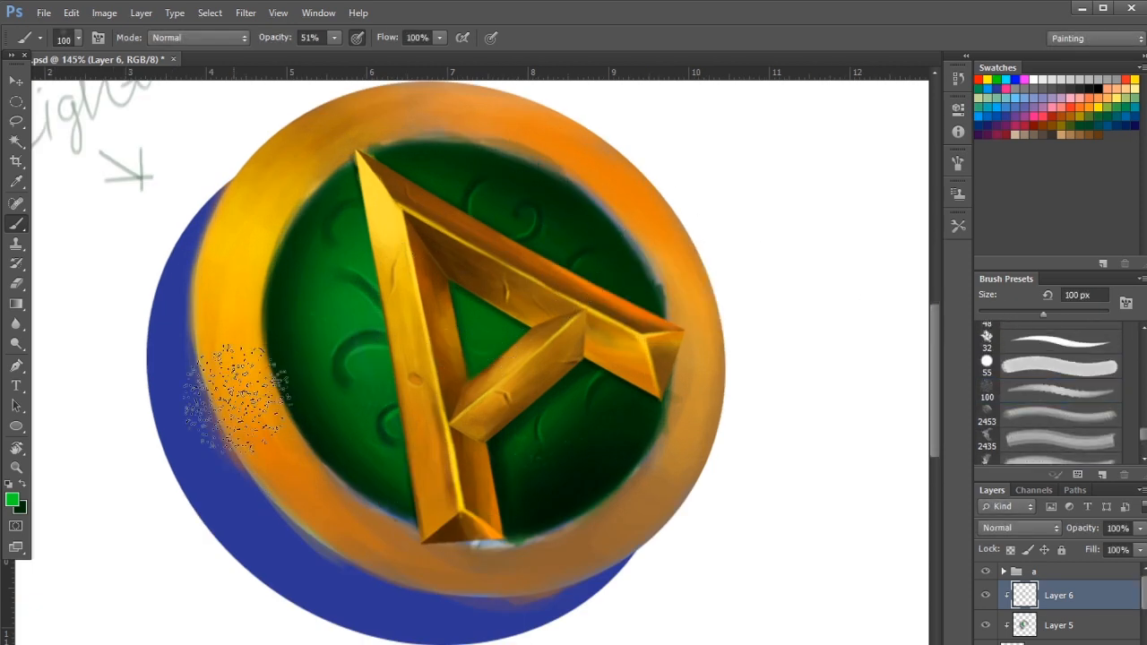
{"action": "key", "text": "bracketleft"}
{"action": "key", "text": "bracketleft"}
{"action": "left_click_drag", "start_coordinate": [395, 287], "coordinate": [366, 269]}
{"action": "left_click_drag", "start_coordinate": [489, 314], "coordinate": [520, 314]}
{"action": "key", "text": "ctrl+s"}
Touch up the disc in dark green with the 2500 brush preset at 57 px, and save the file
{"action": "left_click_drag", "start_coordinate": [1144, 434], "coordinate": [1144, 445]}
{"action": "left_click", "coordinate": [1058, 451]}
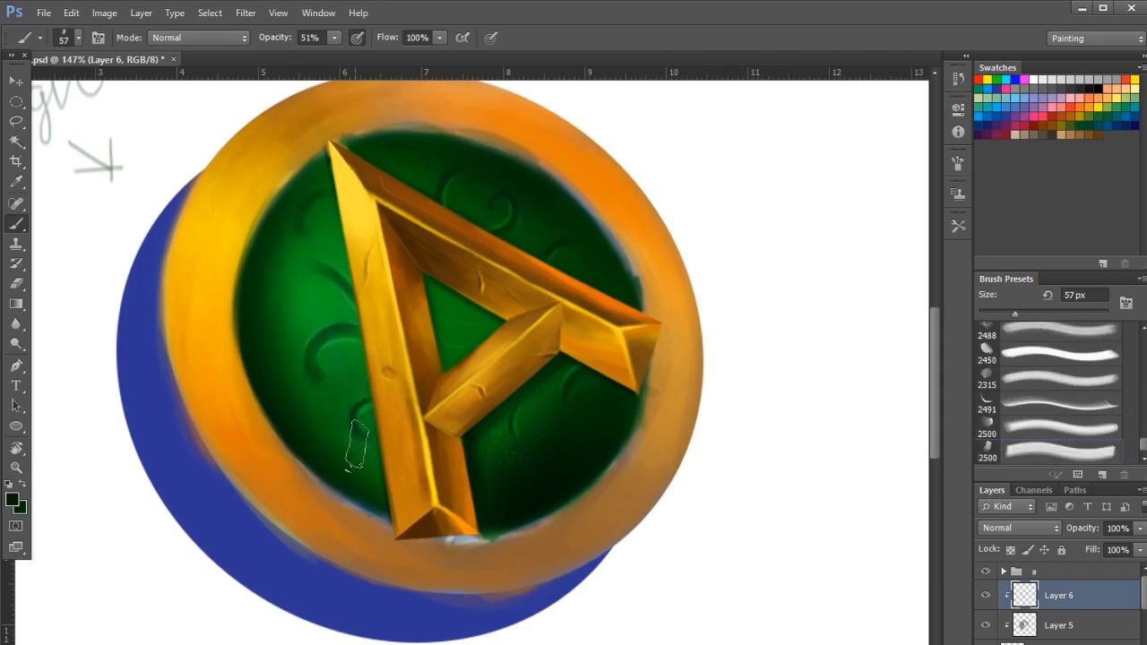
{"action": "left_click_drag", "start_coordinate": [463, 364], "coordinate": [417, 364], "text": "ctrl"}
{"action": "key", "text": "ctrl+s"}
{"action": "left_click_drag", "start_coordinate": [588, 384], "coordinate": [618, 391], "text": "ctrl"}
Group the green disc layers, name the group "green", and enlarge the layer list
{"action": "left_click", "coordinate": [1062, 641], "text": "shift"}
{"action": "key", "text": "ctrl+g"}
{"action": "double_click", "coordinate": [1047, 590]}
{"action": "type", "text": "green"}
{"action": "key", "text": "Return"}
{"action": "left_click_drag", "start_coordinate": [1075, 483], "coordinate": [1075, 376]}
Select Layer 2 below the green group, compare it hidden and shown, and sample a dark brown for the brush
{"action": "left_click", "coordinate": [1058, 567]}
{"action": "left_click", "coordinate": [991, 507]}
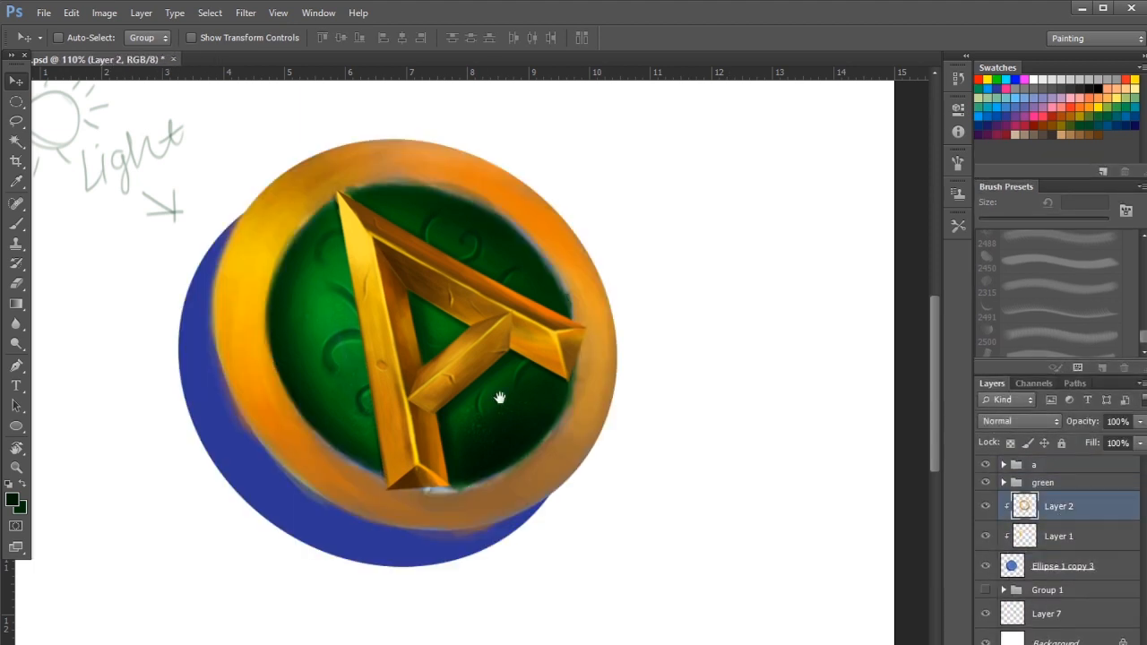
{"action": "left_click_drag", "start_coordinate": [496, 407], "coordinate": [531, 471]}
{"action": "left_click", "coordinate": [989, 507]}
{"action": "left_click", "coordinate": [988, 507]}
{"action": "key", "text": "b"}
{"action": "left_click", "coordinate": [294, 332], "text": "alt"}
{"action": "left_click", "coordinate": [292, 333]}
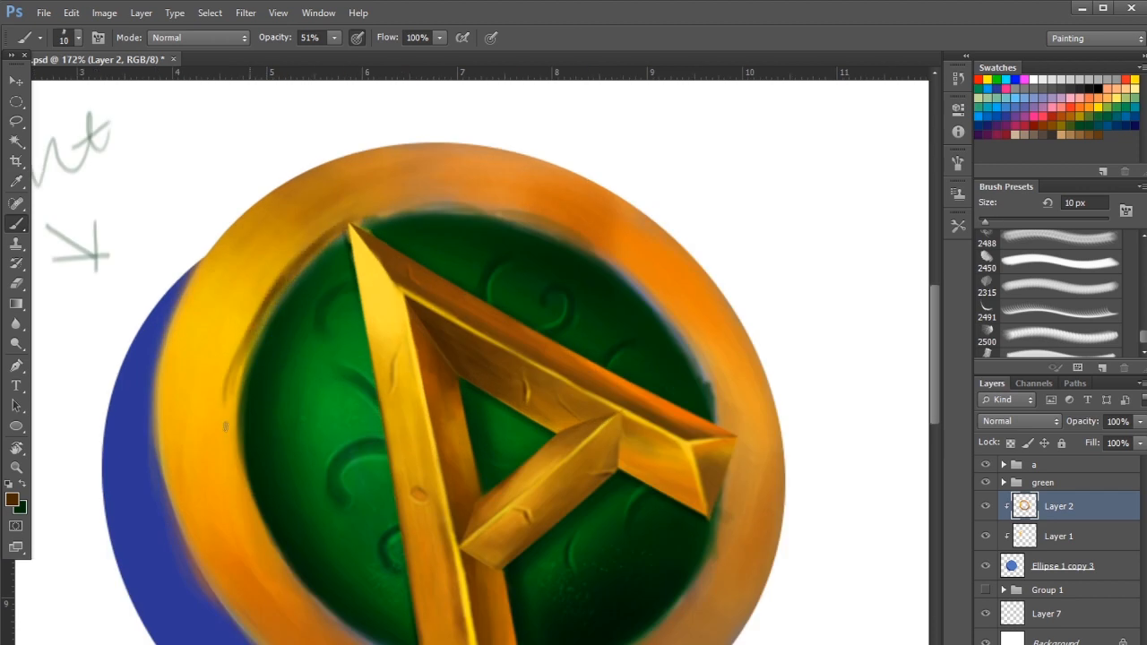
Paint dark brown shading along the gold rim's left inner edge, varying the brush size
{"action": "key", "text": "bracketright"}
{"action": "key", "text": "bracketright"}
{"action": "mouse_move", "coordinate": [341, 237]}
{"action": "left_mouse_down"}
{"action": "mouse_move", "coordinate": [271, 313]}
{"action": "mouse_move", "coordinate": [245, 520]}
{"action": "left_mouse_up"}
{"action": "mouse_move", "coordinate": [268, 316]}
{"action": "left_mouse_down"}
{"action": "mouse_move", "coordinate": [244, 529]}
{"action": "mouse_move", "coordinate": [333, 620]}
{"action": "left_mouse_up"}
{"action": "key", "text": "bracketleft"}
{"action": "key", "text": "bracketleft"}
{"action": "key", "text": "bracketleft"}
{"action": "key", "text": "bracketleft"}
{"action": "left_click_drag", "start_coordinate": [290, 483], "coordinate": [209, 346]}
Raise the brush opacity to 92% and extend the dark brown shading down the rim's lower-left inner edge
{"action": "left_click", "coordinate": [334, 38]}
{"action": "left_click_drag", "start_coordinate": [336, 57], "coordinate": [369, 57]}
{"action": "left_click", "coordinate": [311, 156]}
{"action": "left_click_drag", "start_coordinate": [170, 372], "coordinate": [310, 514]}
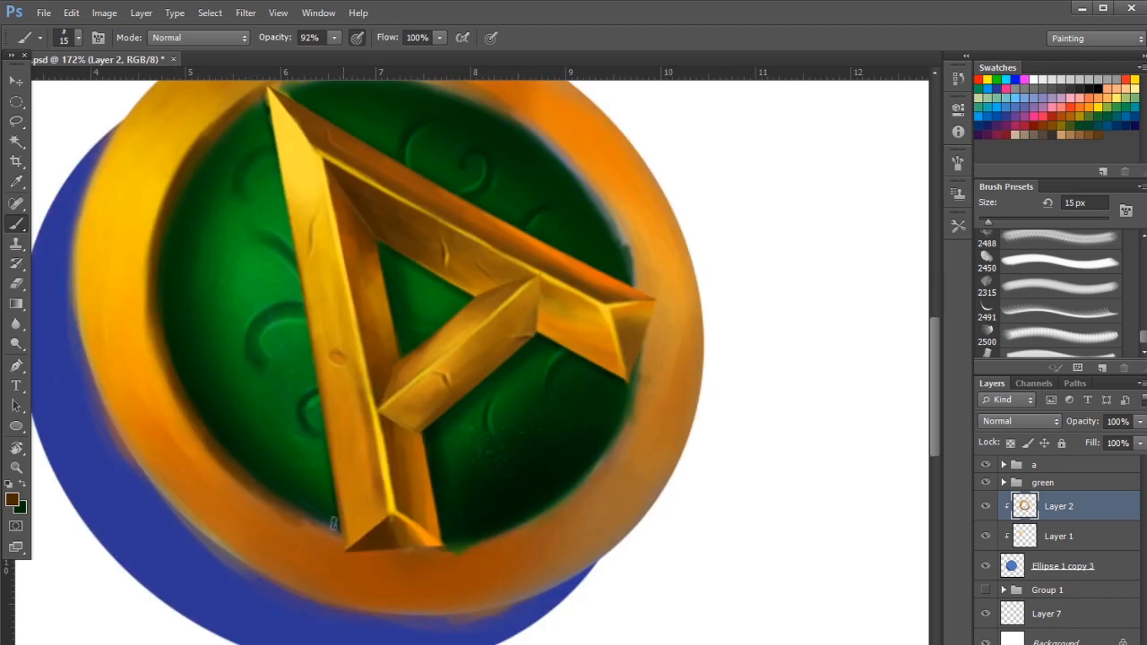
{"action": "left_click_drag", "start_coordinate": [249, 485], "coordinate": [339, 539]}
Switch pen pressure from opacity to size and paint dark brown along the rim's top inner edge with a brush up to 30 px
{"action": "left_click", "coordinate": [357, 38]}
{"action": "left_click", "coordinate": [491, 37]}
{"action": "left_click_drag", "start_coordinate": [203, 142], "coordinate": [254, 239]}
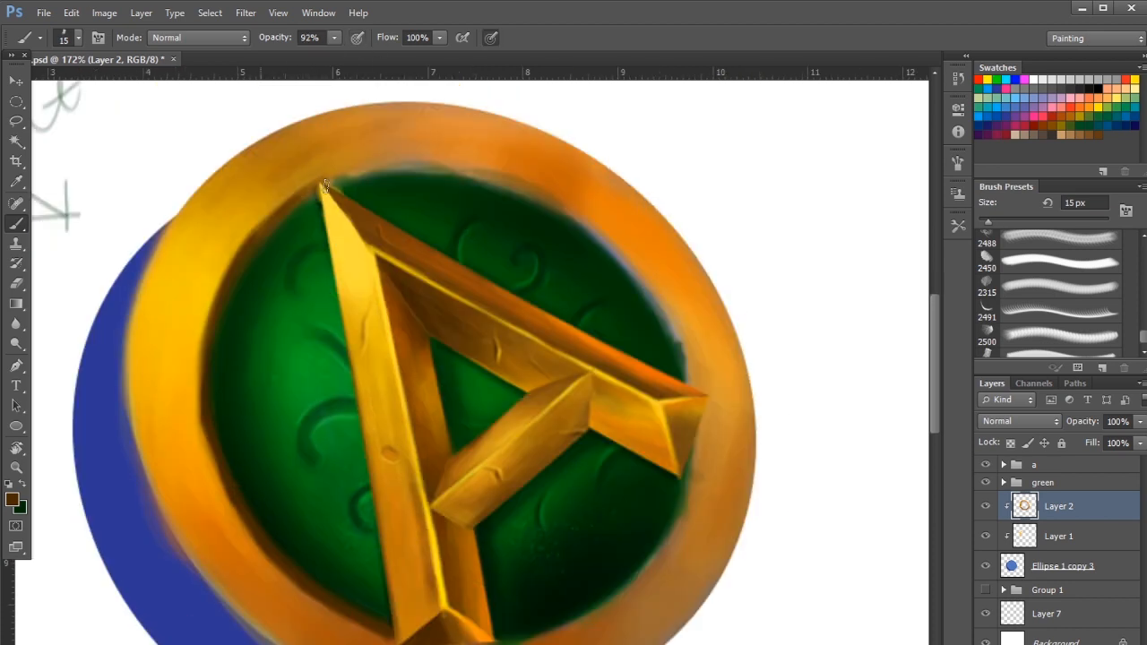
{"action": "left_click_drag", "start_coordinate": [292, 192], "coordinate": [392, 162]}
{"action": "mouse_move", "coordinate": [334, 169]}
{"action": "left_mouse_down"}
{"action": "mouse_move", "coordinate": [444, 169]}
{"action": "mouse_move", "coordinate": [373, 267]}
{"action": "left_mouse_up"}
{"action": "key", "text": "bracketright"}
{"action": "key", "text": "bracketright"}
{"action": "key", "text": "bracketright"}
{"action": "mouse_move", "coordinate": [285, 256]}
{"action": "left_mouse_down"}
{"action": "mouse_move", "coordinate": [420, 242]}
{"action": "mouse_move", "coordinate": [476, 264]}
{"action": "left_mouse_up"}
{"action": "left_click_drag", "start_coordinate": [405, 242], "coordinate": [498, 273]}
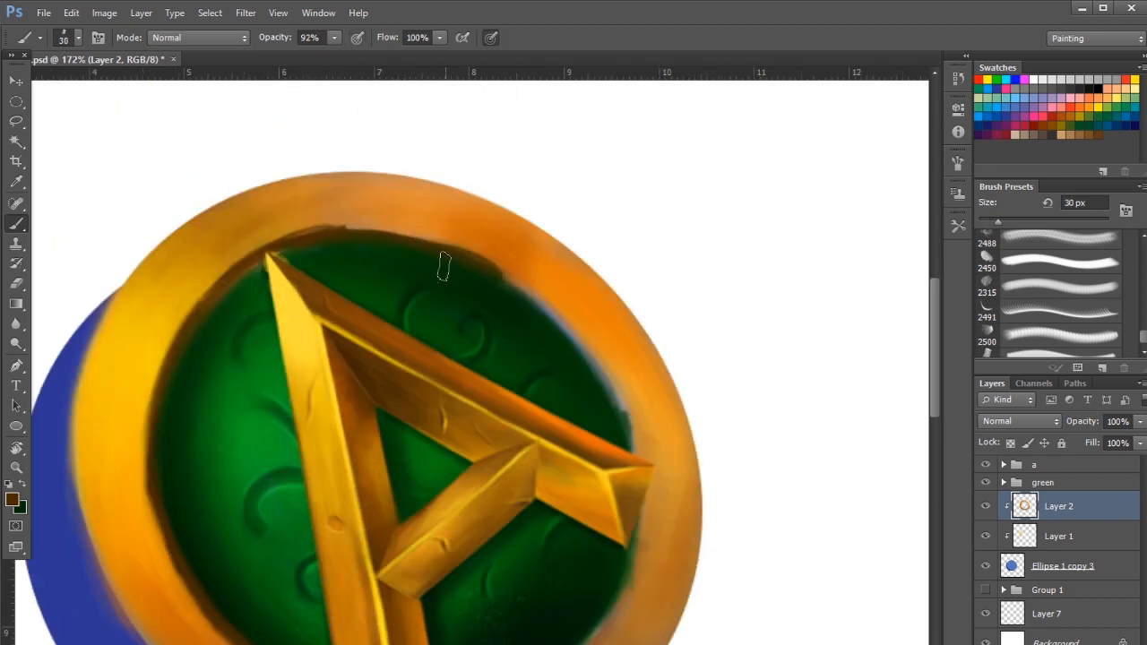
Sample an orange from the rim, rotate the canvas, and cover the bluish fringe on the rim's upper-right inner edge
{"action": "left_click", "coordinate": [356, 270], "text": "alt"}
{"action": "left_click_drag", "start_coordinate": [380, 390], "coordinate": [410, 390]}
{"action": "key", "text": "r"}
{"action": "left_click_drag", "start_coordinate": [267, 403], "coordinate": [538, 556]}
{"action": "left_click_drag", "start_coordinate": [343, 220], "coordinate": [291, 385]}
{"action": "left_click_drag", "start_coordinate": [309, 526], "coordinate": [315, 547]}
{"action": "left_click_drag", "start_coordinate": [601, 358], "coordinate": [613, 428]}
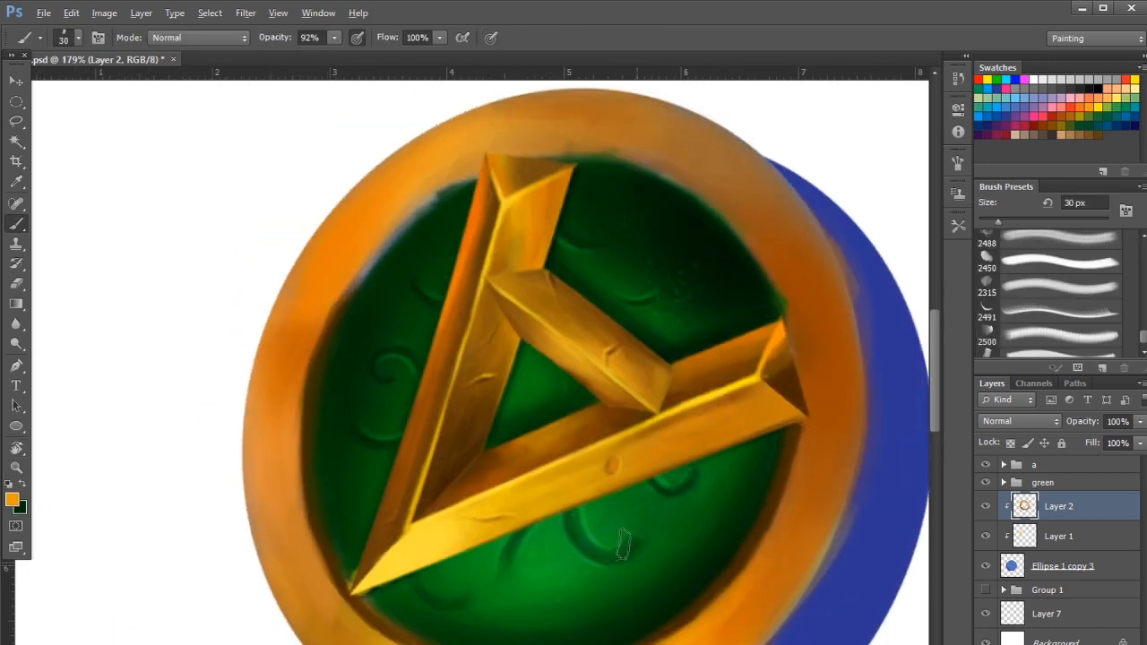
{"action": "left_click_drag", "start_coordinate": [348, 276], "coordinate": [419, 182]}
{"action": "left_click_drag", "start_coordinate": [446, 130], "coordinate": [488, 130]}
Sample a golden yellow, highlight the rim's upper-right inner edge, and rotate the canvas back to -12°
{"action": "left_click", "coordinate": [489, 466], "text": "alt"}
{"action": "left_click_drag", "start_coordinate": [262, 458], "coordinate": [480, 208]}
{"action": "left_click_drag", "start_coordinate": [303, 336], "coordinate": [217, 587]}
{"action": "left_click_drag", "start_coordinate": [351, 421], "coordinate": [269, 421]}
{"action": "key", "text": "r"}
{"action": "left_click_drag", "start_coordinate": [241, 548], "coordinate": [202, 476]}
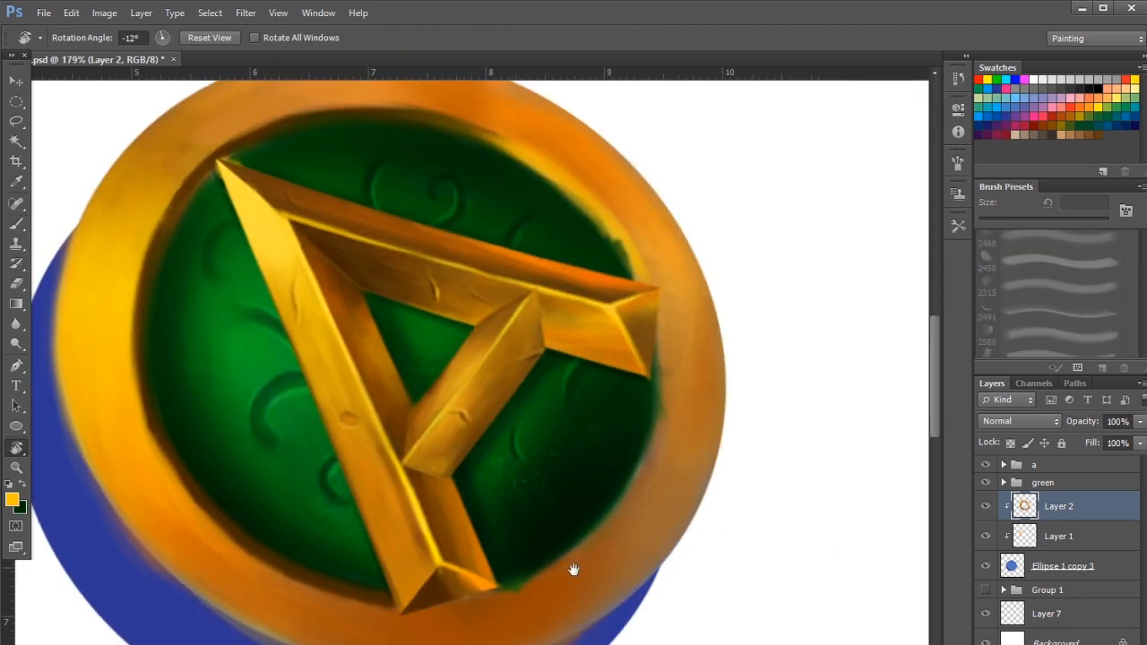
{"action": "key", "text": "b"}
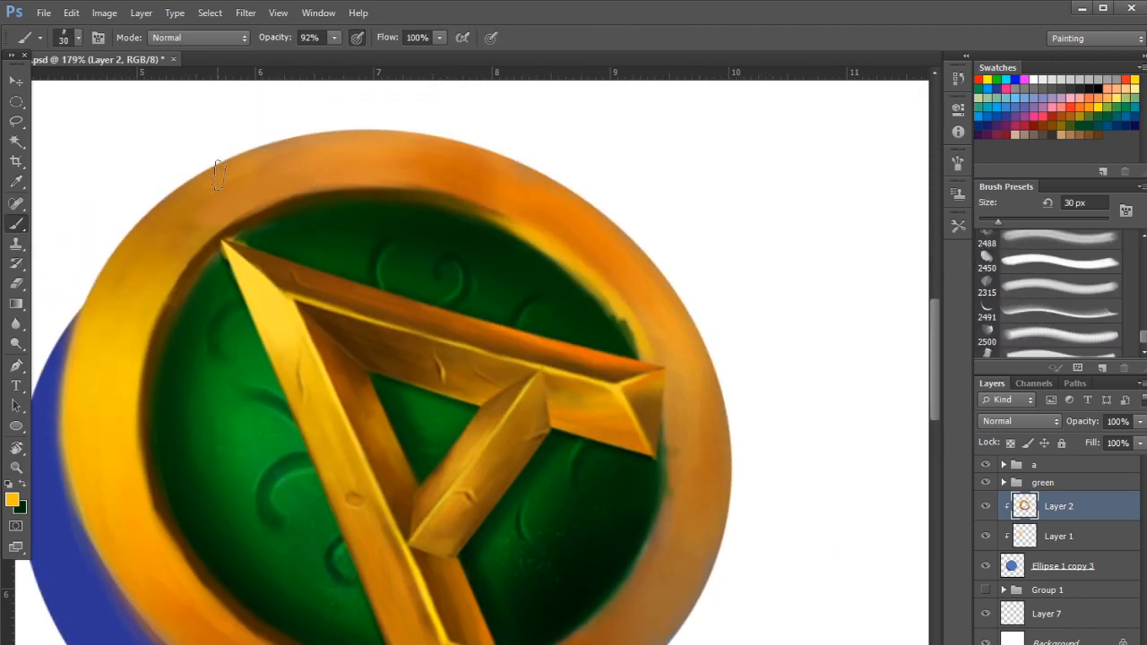
Resample a dark brown and deepen the shading along the rim's upper-left and top inner edge
{"action": "mouse_move", "coordinate": [430, 307]}
{"action": "left_mouse_down"}
{"action": "mouse_move", "coordinate": [392, 308]}
{"action": "mouse_move", "coordinate": [405, 307]}
{"action": "left_mouse_up"}
{"action": "left_click_drag", "start_coordinate": [409, 435], "coordinate": [444, 436]}
{"action": "left_click", "coordinate": [217, 229], "text": "alt"}
{"action": "left_click_drag", "start_coordinate": [193, 309], "coordinate": [218, 419]}
{"action": "left_click_drag", "start_coordinate": [296, 180], "coordinate": [269, 262]}
{"action": "mouse_move", "coordinate": [193, 296]}
{"action": "left_mouse_down"}
{"action": "mouse_move", "coordinate": [243, 225]}
{"action": "mouse_move", "coordinate": [170, 420]}
{"action": "left_mouse_up"}
{"action": "left_click_drag", "start_coordinate": [336, 182], "coordinate": [269, 208]}
{"action": "mouse_move", "coordinate": [554, 251]}
{"action": "left_mouse_down"}
{"action": "mouse_move", "coordinate": [471, 264]}
{"action": "mouse_move", "coordinate": [353, 319]}
{"action": "left_mouse_up"}
{"action": "mouse_move", "coordinate": [256, 223]}
{"action": "left_mouse_down"}
{"action": "mouse_move", "coordinate": [368, 254]}
{"action": "mouse_move", "coordinate": [460, 319]}
{"action": "left_mouse_up"}
{"action": "left_click_drag", "start_coordinate": [535, 325], "coordinate": [482, 326]}
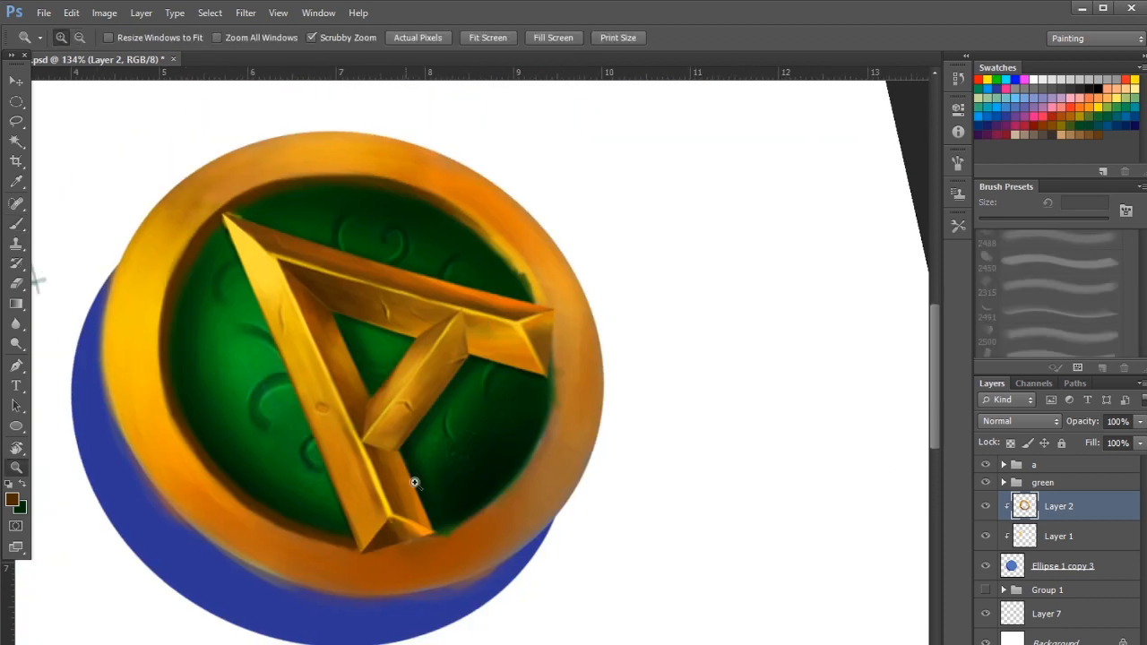
Pick a near-black brown and paint contact shadows on the rim around the A's bottom foot and right end
{"action": "left_click_drag", "start_coordinate": [408, 471], "coordinate": [451, 475]}
{"action": "left_click", "coordinate": [12, 501]}
{"action": "left_click", "coordinate": [430, 638]}
{"action": "left_click", "coordinate": [669, 543]}
{"action": "mouse_move", "coordinate": [348, 588]}
{"action": "left_mouse_down"}
{"action": "mouse_move", "coordinate": [398, 550]}
{"action": "mouse_move", "coordinate": [314, 532]}
{"action": "left_mouse_up"}
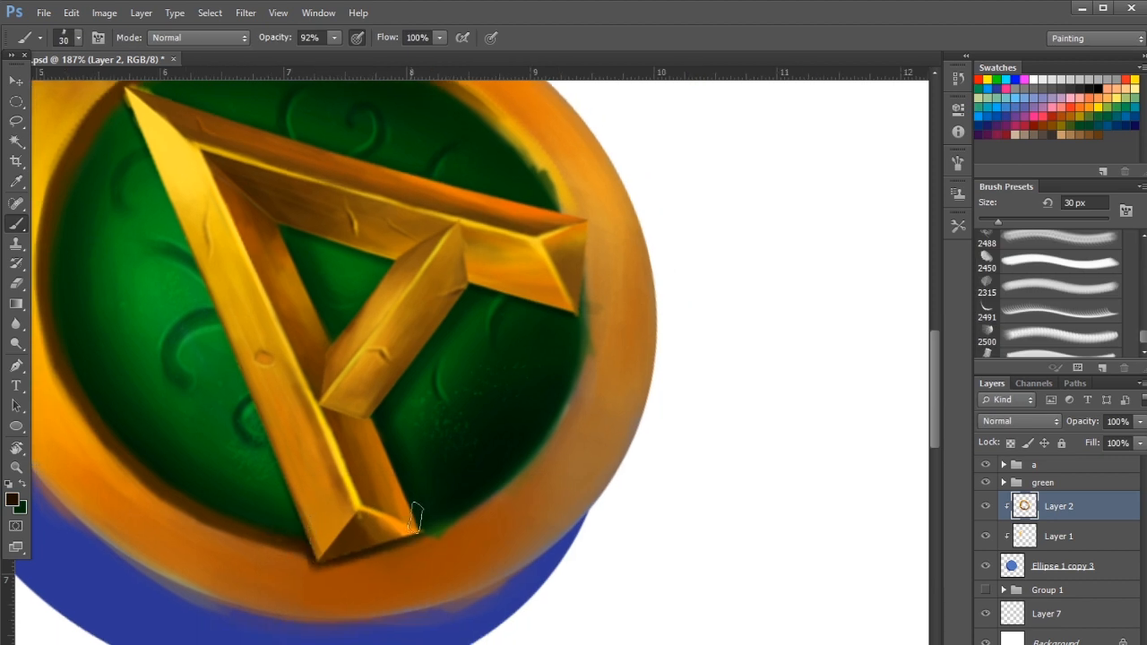
{"action": "mouse_move", "coordinate": [547, 172]}
{"action": "left_mouse_down"}
{"action": "mouse_move", "coordinate": [330, 335]}
{"action": "mouse_move", "coordinate": [366, 382]}
{"action": "left_mouse_up"}
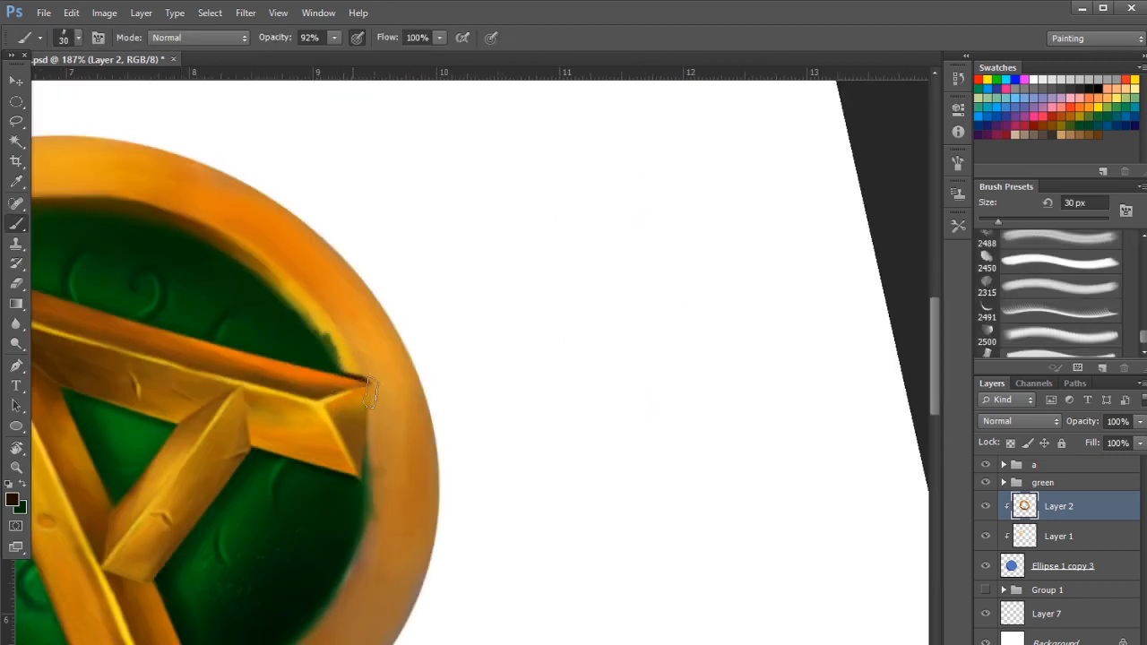
{"action": "left_click_drag", "start_coordinate": [358, 483], "coordinate": [289, 430]}
{"action": "key", "text": "v"}
{"action": "left_click_drag", "start_coordinate": [430, 457], "coordinate": [658, 535]}
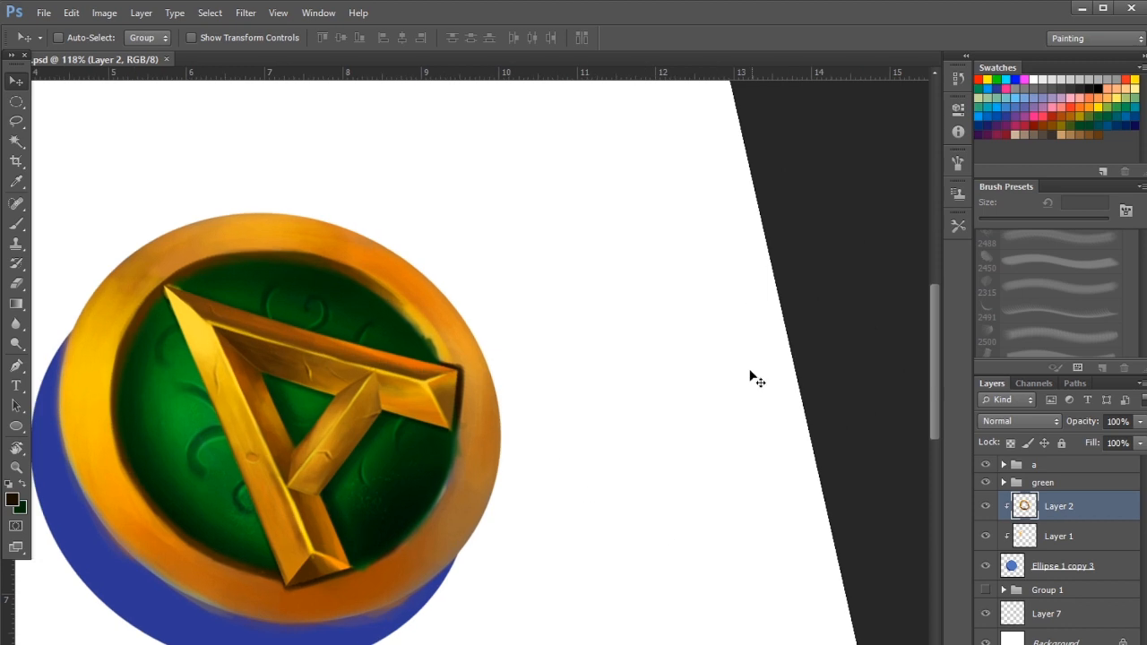
Select Layer 3 in the green group and erase the uneven spill along the green disc's edge
{"action": "left_click", "coordinate": [1043, 482]}
{"action": "left_click", "coordinate": [1004, 482]}
{"action": "left_click", "coordinate": [1066, 566]}
{"action": "key", "text": "e"}
{"action": "left_click_drag", "start_coordinate": [441, 346], "coordinate": [546, 347]}
{"action": "left_click_drag", "start_coordinate": [376, 287], "coordinate": [420, 376]}
{"action": "mouse_move", "coordinate": [288, 226]}
{"action": "left_mouse_down"}
{"action": "mouse_move", "coordinate": [326, 243]}
{"action": "mouse_move", "coordinate": [431, 369]}
{"action": "mouse_move", "coordinate": [376, 368]}
{"action": "left_mouse_up"}
{"action": "left_click_drag", "start_coordinate": [376, 368], "coordinate": [628, 305]}
{"action": "left_click_drag", "start_coordinate": [202, 576], "coordinate": [240, 615]}
{"action": "left_click_drag", "start_coordinate": [179, 556], "coordinate": [248, 508]}
Trace the green disc's outline with the Pen tool and convert the path into a selection
{"action": "key", "text": "p"}
{"action": "left_click", "coordinate": [128, 134]}
{"action": "left_click_drag", "start_coordinate": [546, 510], "coordinate": [701, 467]}
{"action": "left_click_drag", "start_coordinate": [663, 215], "coordinate": [494, 338]}
{"action": "left_click_drag", "start_coordinate": [461, 217], "coordinate": [332, 103]}
{"action": "left_click_drag", "start_coordinate": [224, 126], "coordinate": [399, 269]}
{"action": "key", "text": "ctrl+z"}
{"action": "left_click_drag", "start_coordinate": [277, 263], "coordinate": [101, 288]}
{"action": "left_click", "coordinate": [635, 360], "text": "alt"}
{"action": "left_click", "coordinate": [299, 252], "text": "alt"}
{"action": "left_click_drag", "start_coordinate": [137, 395], "coordinate": [85, 510]}
{"action": "mouse_move", "coordinate": [460, 445]}
{"action": "left_mouse_down"}
{"action": "mouse_move", "coordinate": [391, 295]}
{"action": "mouse_move", "coordinate": [397, 206]}
{"action": "left_mouse_up"}
{"action": "key", "text": "ctrl+Return"}
Sample a dark green, fill the disc's rough edge inside the selection with a 30 px brush at 25% opacity, and deselect
{"action": "key", "text": "b"}
{"action": "left_click", "coordinate": [215, 439], "text": "alt"}
{"action": "left_click_drag", "start_coordinate": [668, 430], "coordinate": [587, 599]}
{"action": "left_click_drag", "start_coordinate": [600, 281], "coordinate": [646, 335]}
{"action": "left_click_drag", "start_coordinate": [199, 452], "coordinate": [243, 262]}
{"action": "left_click_drag", "start_coordinate": [274, 564], "coordinate": [201, 430]}
{"action": "key", "text": "2"}
{"action": "key", "text": "5"}
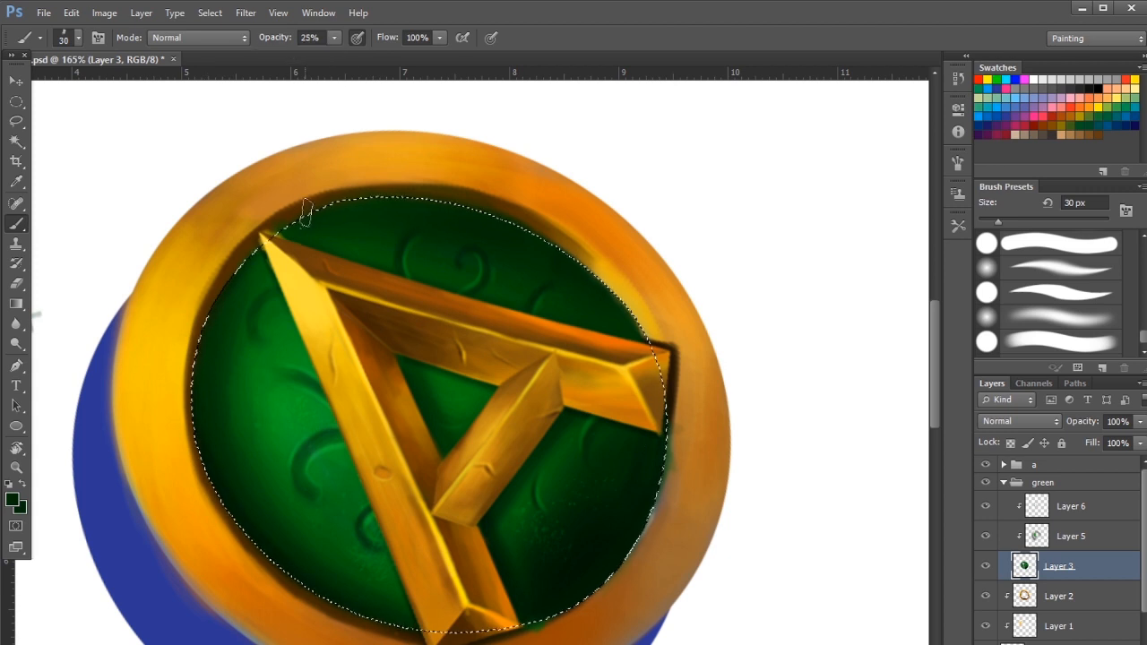
{"action": "key", "text": "e"}
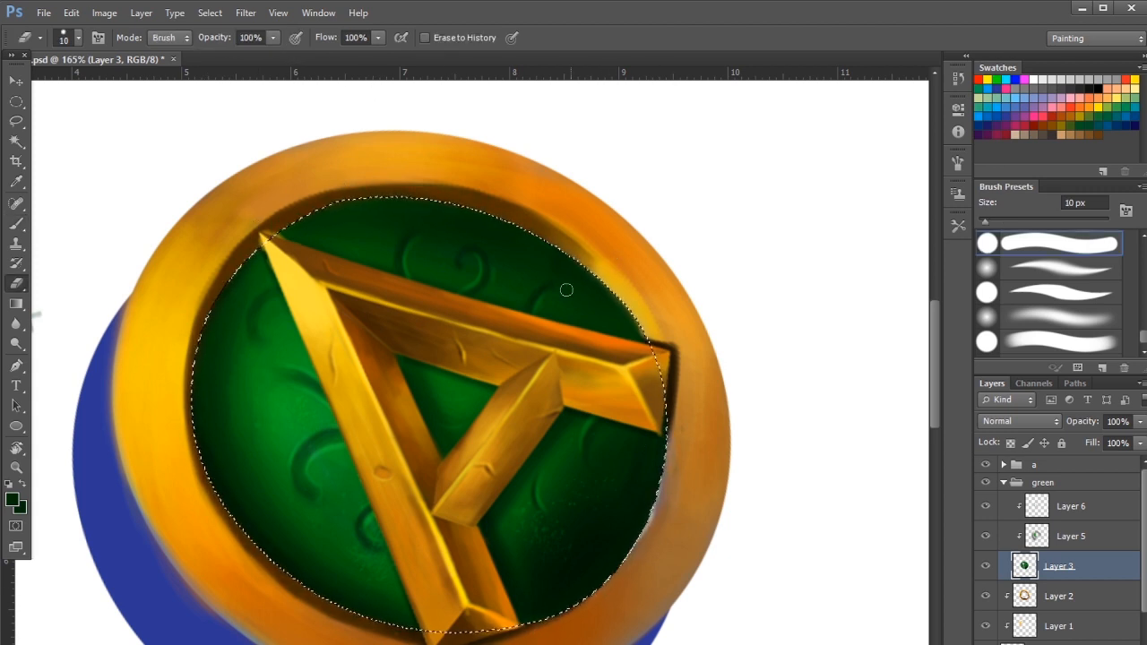
{"action": "key", "text": "b"}
{"action": "key", "text": "ctrl+d"}
On Layer 2, sample a golden yellow and highlight the rim's lower-right inner edge using a 10 px brush angled at -34°
{"action": "left_click_drag", "start_coordinate": [487, 381], "coordinate": [385, 384]}
{"action": "mouse_move", "coordinate": [615, 397]}
{"action": "left_mouse_down"}
{"action": "mouse_move", "coordinate": [561, 387]}
{"action": "mouse_move", "coordinate": [601, 394]}
{"action": "left_mouse_up"}
{"action": "left_click", "coordinate": [1004, 484]}
{"action": "left_click", "coordinate": [1059, 507]}
{"action": "left_click", "coordinate": [112, 224], "text": "alt"}
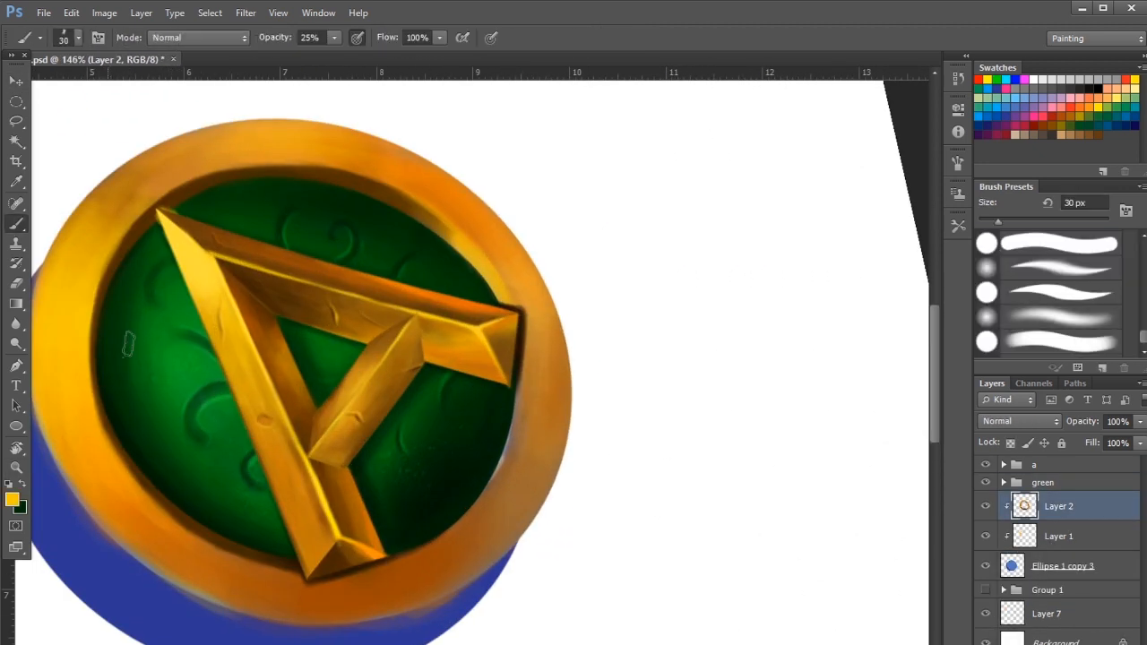
{"action": "key", "text": "F5"}
{"action": "left_click_drag", "start_coordinate": [901, 343], "coordinate": [915, 363]}
{"action": "scroll", "coordinate": [465, 510], "scroll_direction": "up", "scroll_amount": 4}
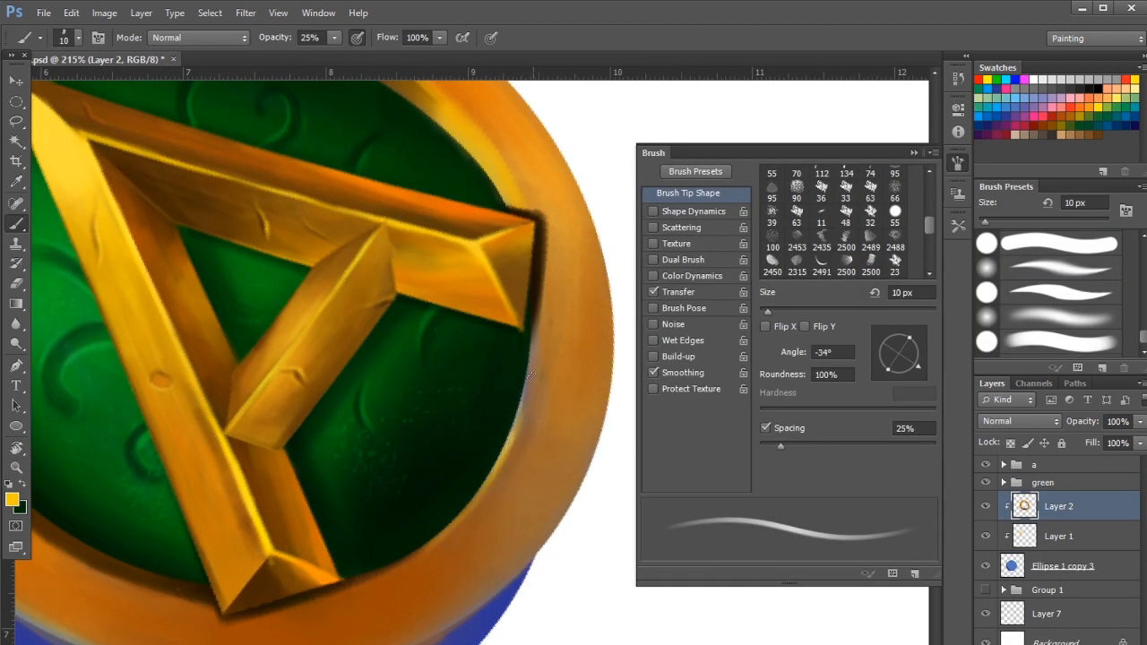
{"action": "scroll", "coordinate": [379, 440], "scroll_direction": "down", "scroll_amount": 5}
{"action": "scroll", "coordinate": [257, 451], "scroll_direction": "up", "scroll_amount": 5}
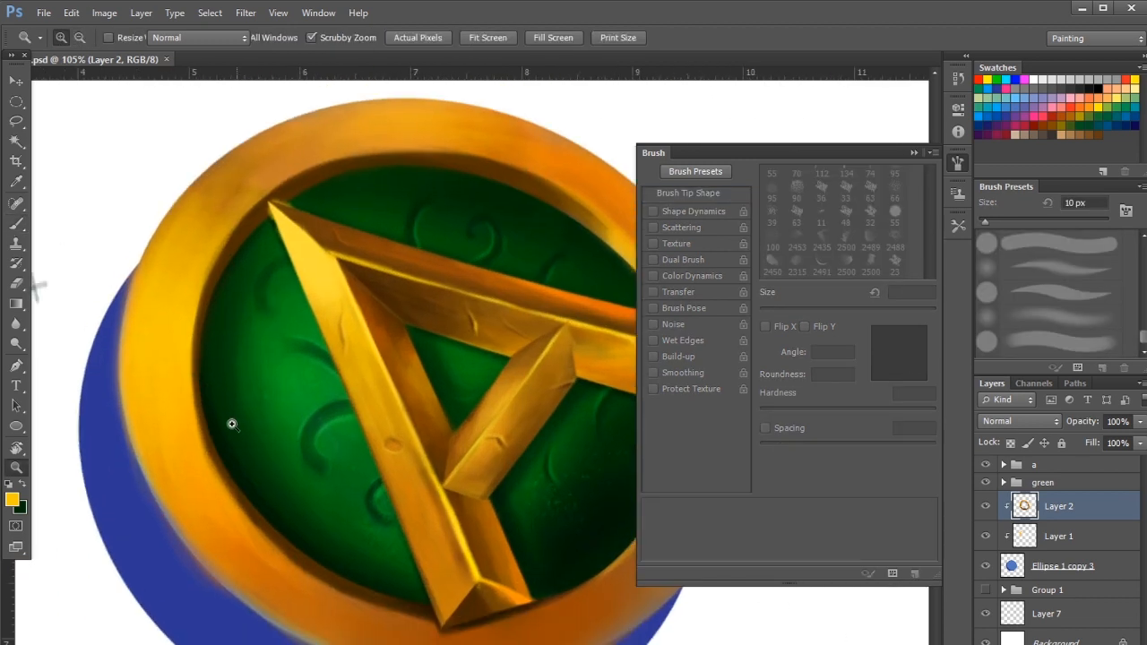
Angle the brush at 36° and refine the rim's lower-left inner edge with dark brown shading and sampled gold
{"action": "left_click", "coordinate": [910, 334]}
{"action": "left_click", "coordinate": [915, 342]}
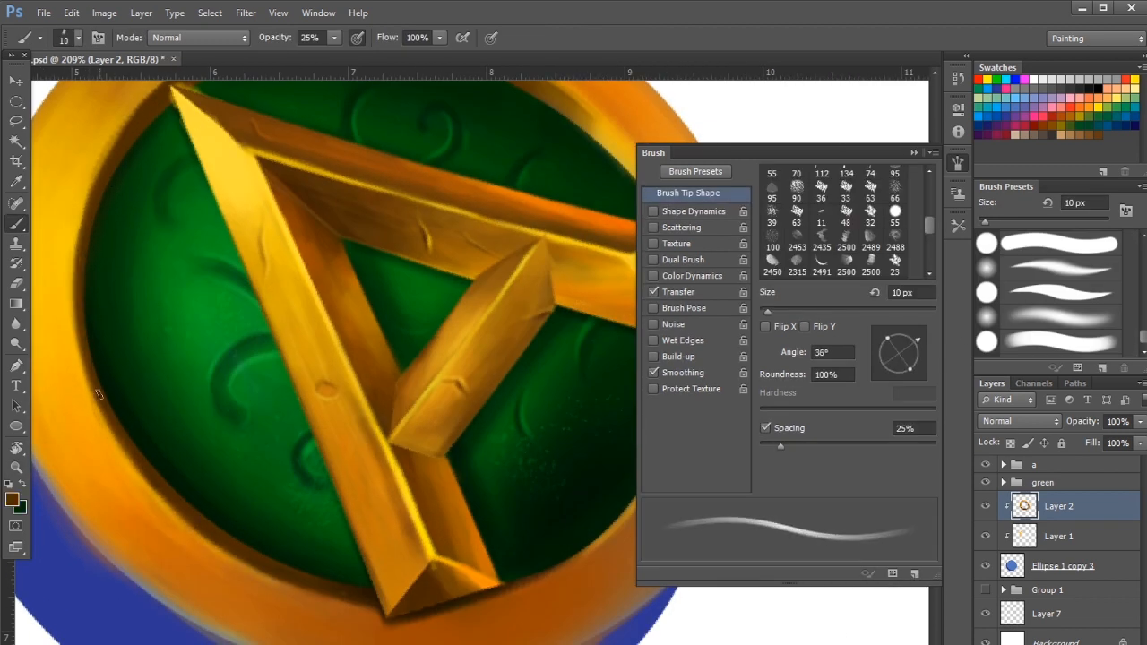
{"action": "scroll", "coordinate": [152, 491], "scroll_direction": "up", "scroll_amount": 2}
{"action": "left_click", "coordinate": [165, 499], "text": "alt"}
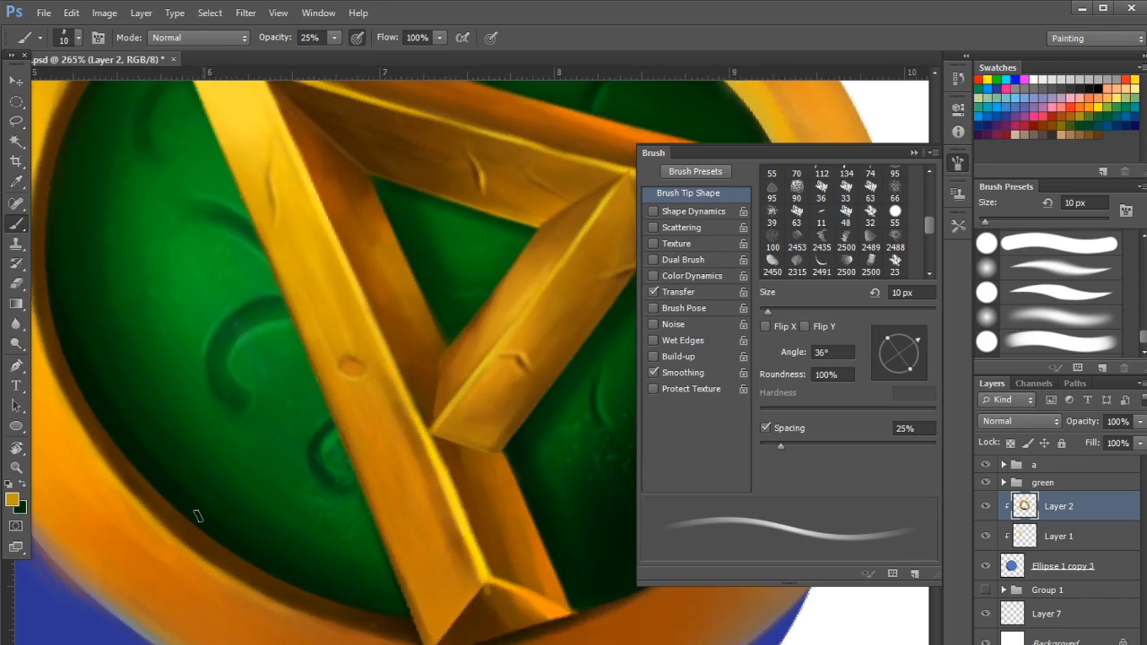
{"action": "left_click_drag", "start_coordinate": [328, 614], "coordinate": [362, 621]}
{"action": "left_click_drag", "start_coordinate": [60, 303], "coordinate": [174, 407]}
{"action": "left_click_drag", "start_coordinate": [194, 195], "coordinate": [210, 283]}
{"action": "scroll", "coordinate": [300, 287], "scroll_direction": "down", "scroll_amount": 5}
Pick a near-black brown and strengthen the contact shadow on the rim beneath the A's bottom foot
{"action": "left_click", "coordinate": [12, 500]}
{"action": "left_click", "coordinate": [394, 641]}
{"action": "left_click", "coordinate": [671, 543]}
{"action": "scroll", "coordinate": [226, 395], "scroll_direction": "up", "scroll_amount": 9}
{"action": "mouse_move", "coordinate": [229, 244]}
{"action": "left_mouse_down"}
{"action": "mouse_move", "coordinate": [289, 570]}
{"action": "mouse_move", "coordinate": [163, 454]}
{"action": "left_mouse_up"}
{"action": "scroll", "coordinate": [292, 518], "scroll_direction": "down", "scroll_amount": 6}
{"action": "scroll", "coordinate": [292, 517], "scroll_direction": "up", "scroll_amount": 4}
{"action": "left_click_drag", "start_coordinate": [602, 537], "coordinate": [356, 514]}
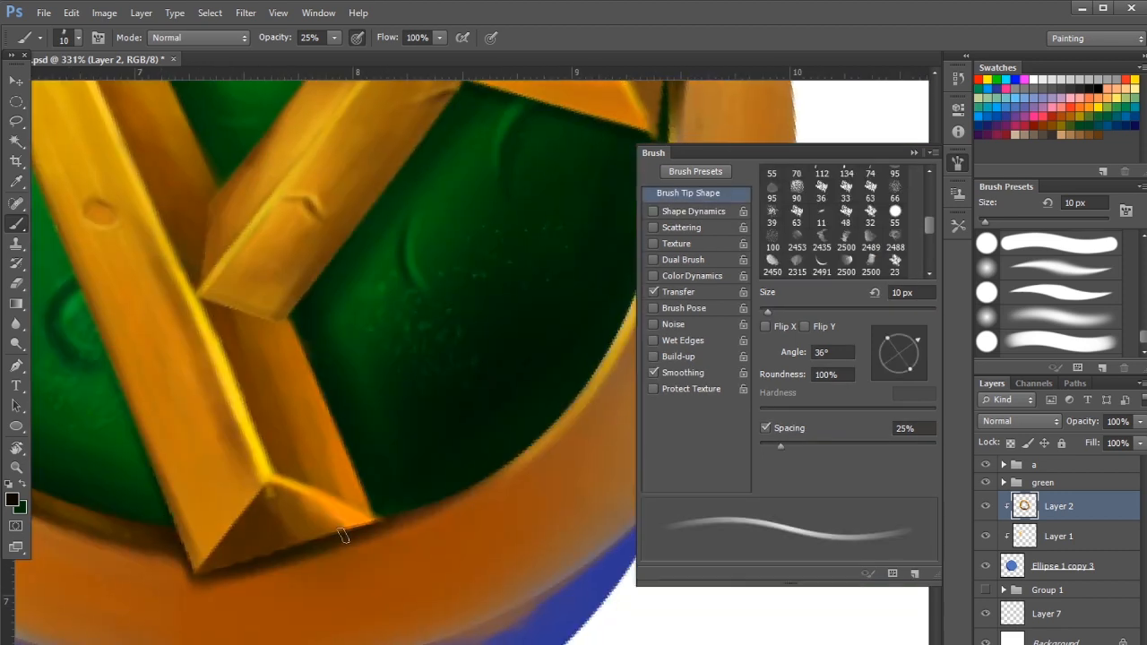
Sample a golden yellow, highlight the rim's inner edge just right of the A's foot, and save the document
{"action": "scroll", "coordinate": [502, 472], "scroll_direction": "down", "scroll_amount": 2}
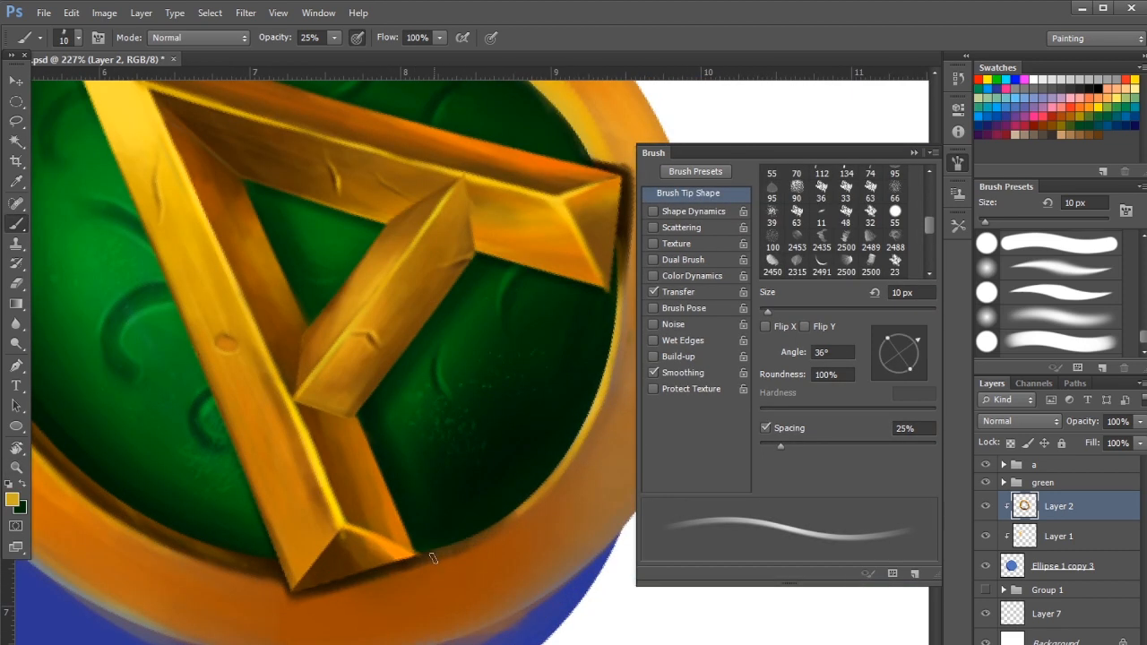
{"action": "left_click_drag", "start_coordinate": [457, 548], "coordinate": [514, 516]}
{"action": "left_click_drag", "start_coordinate": [467, 489], "coordinate": [404, 493]}
{"action": "key", "text": "ctrl+s"}
Sample a dark brown and shade the rim's upper-right inner edge above the A's right end, using a smaller brush
{"action": "left_click", "coordinate": [586, 579], "text": "ctrl"}
{"action": "left_click", "coordinate": [579, 278]}
{"action": "left_click_drag", "start_coordinate": [399, 224], "coordinate": [475, 242]}
{"action": "left_click", "coordinate": [431, 288], "text": "alt"}
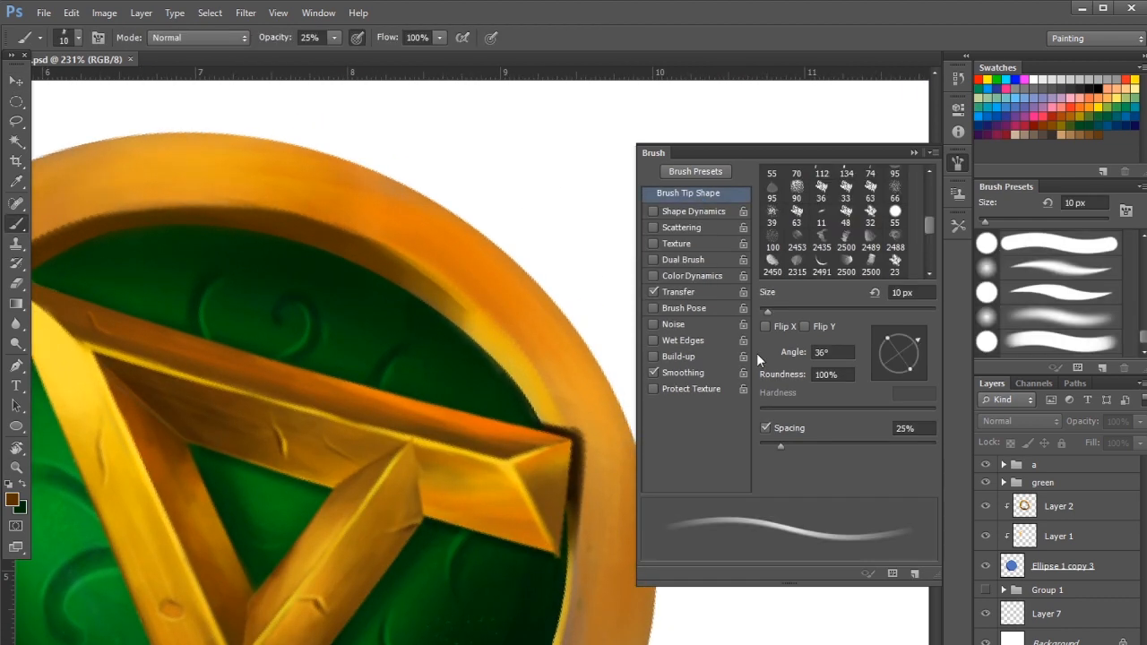
{"action": "left_click", "coordinate": [460, 353], "text": "ctrl"}
{"action": "left_click_drag", "start_coordinate": [543, 416], "coordinate": [505, 355]}
{"action": "key", "text": "."}
{"action": "left_click_drag", "start_coordinate": [451, 325], "coordinate": [542, 408]}
{"action": "key", "text": "bracketleft"}
{"action": "key", "text": "bracketleft"}
{"action": "left_click_drag", "start_coordinate": [466, 310], "coordinate": [527, 382]}
{"action": "left_click_drag", "start_coordinate": [488, 324], "coordinate": [542, 408]}
{"action": "mouse_move", "coordinate": [601, 359]}
{"action": "left_mouse_down"}
{"action": "mouse_move", "coordinate": [553, 362]}
{"action": "mouse_move", "coordinate": [596, 362]}
{"action": "left_mouse_up"}
Resample a rim color, touch up the upper-right inner edge, and save the document
{"action": "left_click", "coordinate": [457, 336], "text": "alt"}
{"action": "mouse_move", "coordinate": [410, 332]}
{"action": "left_mouse_down"}
{"action": "mouse_move", "coordinate": [457, 382]}
{"action": "mouse_move", "coordinate": [439, 313]}
{"action": "mouse_move", "coordinate": [475, 309]}
{"action": "left_mouse_up"}
{"action": "key", "text": "ctrl+s"}
Rotate the canvas, pick a near-black brown, and deepen the shadow along the rim's top inner edge near the A's tip
{"action": "left_click_drag", "start_coordinate": [269, 376], "coordinate": [458, 351]}
{"action": "left_click", "coordinate": [283, 336], "text": "alt"}
{"action": "left_click_drag", "start_coordinate": [358, 307], "coordinate": [285, 315]}
{"action": "mouse_move", "coordinate": [502, 215]}
{"action": "left_mouse_down"}
{"action": "mouse_move", "coordinate": [374, 243]}
{"action": "mouse_move", "coordinate": [268, 318]}
{"action": "left_mouse_up"}
{"action": "left_click", "coordinate": [11, 499]}
{"action": "left_click", "coordinate": [671, 543]}
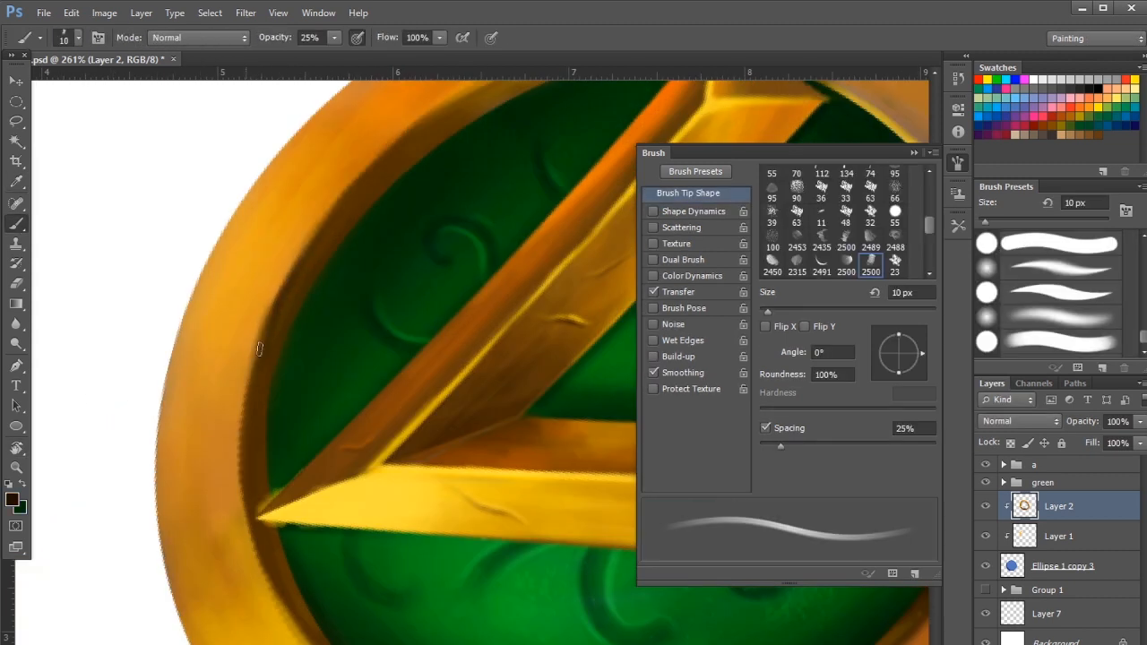
{"action": "left_click_drag", "start_coordinate": [314, 246], "coordinate": [269, 314]}
{"action": "left_click_drag", "start_coordinate": [386, 189], "coordinate": [188, 376]}
{"action": "mouse_move", "coordinate": [367, 199]}
{"action": "left_mouse_down"}
{"action": "mouse_move", "coordinate": [221, 322]}
{"action": "mouse_move", "coordinate": [363, 201]}
{"action": "left_mouse_up"}
{"action": "mouse_move", "coordinate": [353, 255]}
{"action": "left_mouse_down"}
{"action": "mouse_move", "coordinate": [266, 203]}
{"action": "mouse_move", "coordinate": [331, 216]}
{"action": "left_mouse_up"}
Sample rim golds, highlight the rim's upper inner edge with the brush enlarged to 30 px, and save the document
{"action": "left_click", "coordinate": [460, 190], "text": "alt"}
{"action": "left_click_drag", "start_coordinate": [250, 337], "coordinate": [318, 263]}
{"action": "mouse_move", "coordinate": [378, 241]}
{"action": "left_mouse_down"}
{"action": "mouse_move", "coordinate": [356, 313]}
{"action": "mouse_move", "coordinate": [402, 309]}
{"action": "left_mouse_up"}
{"action": "left_click", "coordinate": [312, 333], "text": "alt"}
{"action": "left_click_drag", "start_coordinate": [207, 385], "coordinate": [166, 288]}
{"action": "mouse_move", "coordinate": [284, 205]}
{"action": "left_mouse_down"}
{"action": "mouse_move", "coordinate": [284, 308]}
{"action": "mouse_move", "coordinate": [296, 307]}
{"action": "left_mouse_up"}
{"action": "left_click", "coordinate": [255, 520], "text": "alt"}
{"action": "key", "text": "bracketright"}
{"action": "key", "text": "bracketright"}
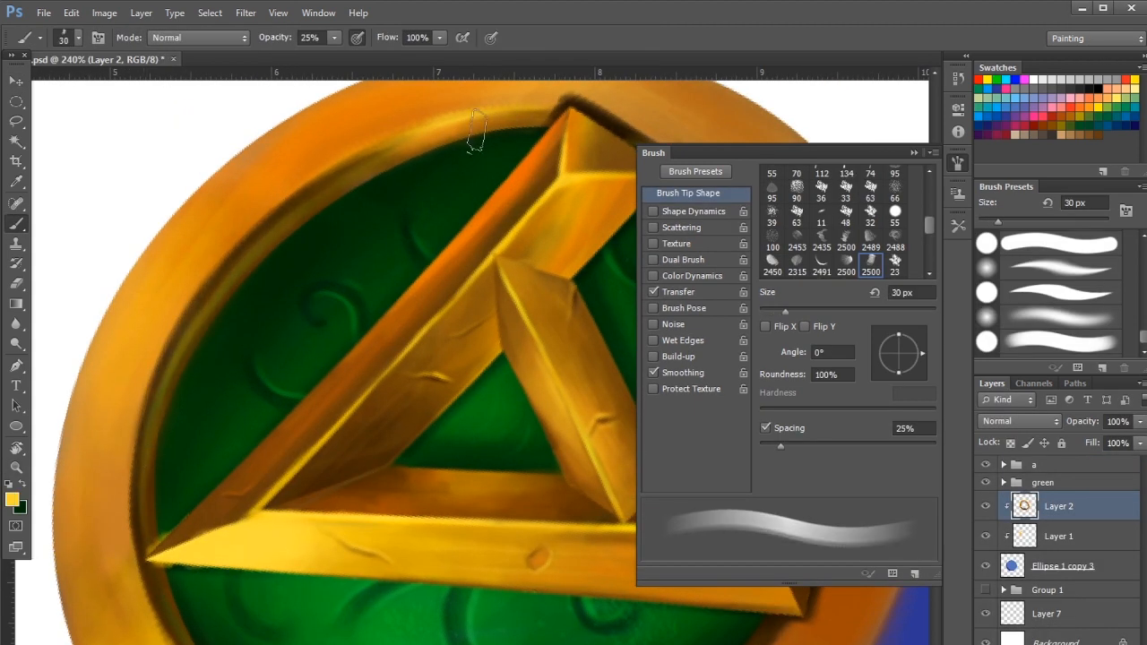
{"action": "left_click_drag", "start_coordinate": [433, 237], "coordinate": [349, 243]}
{"action": "key", "text": "ctrl+s"}
Rotate the canvas back, darken the rim's left inner edge with sampled browns using a 9 px brush at -36°, and save
{"action": "key", "text": "r"}
{"action": "left_click_drag", "start_coordinate": [449, 197], "coordinate": [619, 287]}
{"action": "left_click_drag", "start_coordinate": [368, 197], "coordinate": [403, 212]}
{"action": "left_click", "coordinate": [317, 215], "text": "alt"}
{"action": "mouse_move", "coordinate": [340, 235]}
{"action": "left_mouse_down"}
{"action": "mouse_move", "coordinate": [317, 204]}
{"action": "mouse_move", "coordinate": [217, 366]}
{"action": "mouse_move", "coordinate": [175, 498]}
{"action": "left_mouse_up"}
{"action": "key", "text": "bracketleft"}
{"action": "key", "text": "bracketleft"}
{"action": "key", "text": "bracketleft"}
{"action": "mouse_move", "coordinate": [303, 315]}
{"action": "left_mouse_down"}
{"action": "mouse_move", "coordinate": [192, 310]}
{"action": "mouse_move", "coordinate": [274, 314]}
{"action": "left_mouse_up"}
{"action": "left_click_drag", "start_coordinate": [274, 314], "coordinate": [209, 287]}
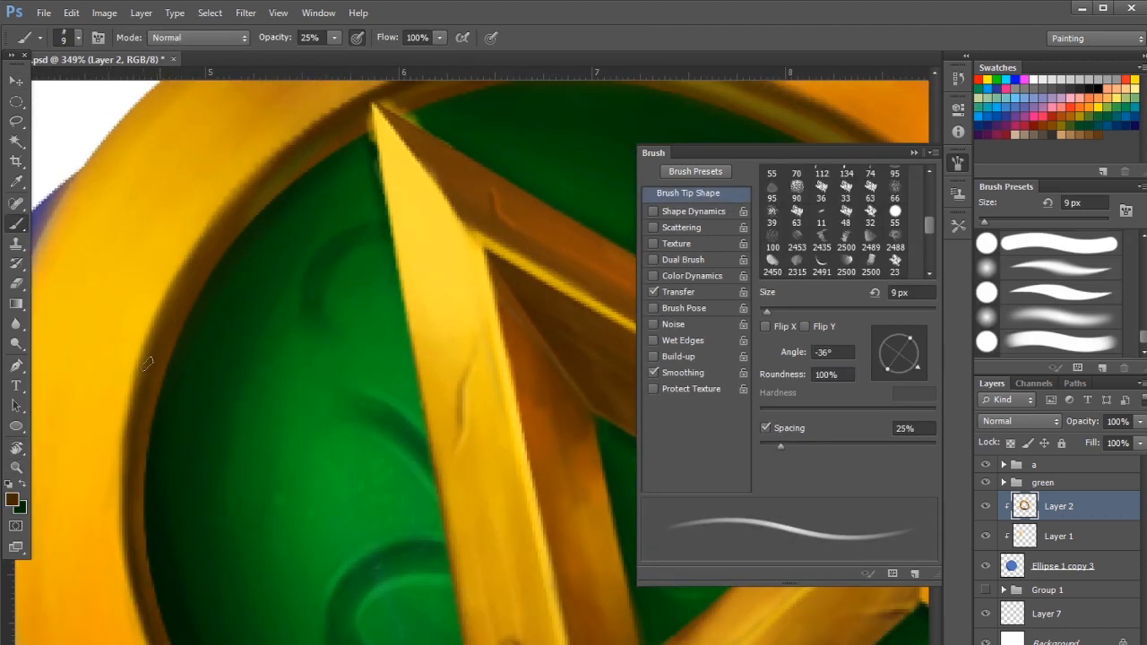
{"action": "left_click_drag", "start_coordinate": [155, 344], "coordinate": [227, 229]}
{"action": "left_click_drag", "start_coordinate": [305, 197], "coordinate": [303, 314]}
{"action": "left_click", "coordinate": [360, 149], "text": "alt"}
{"action": "left_click_drag", "start_coordinate": [364, 145], "coordinate": [253, 271]}
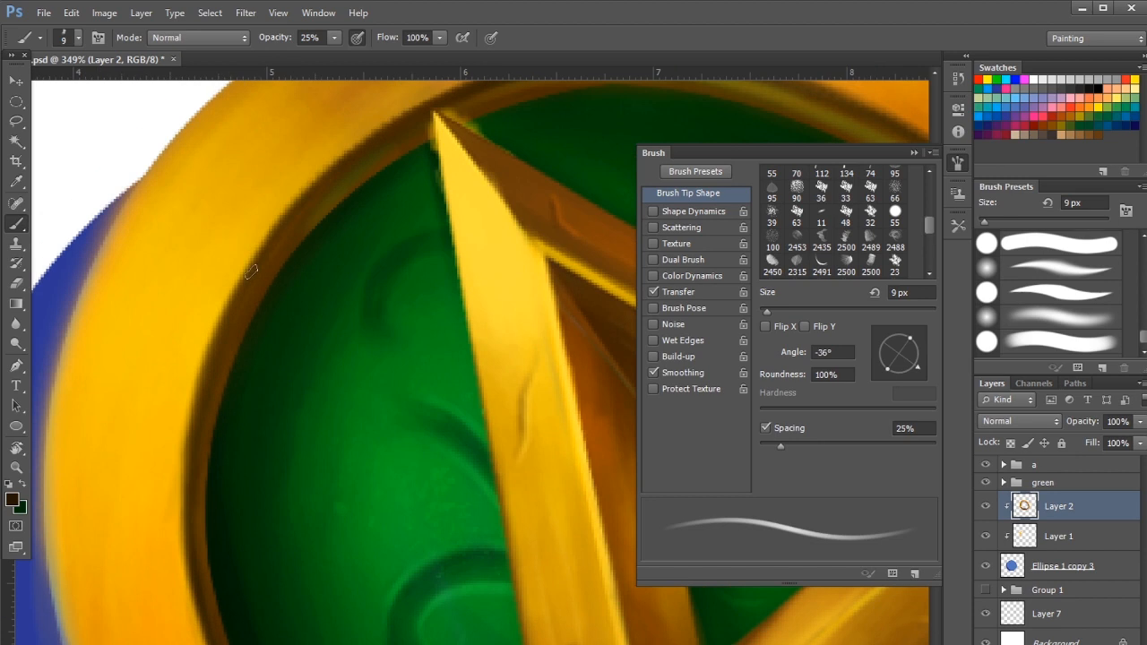
{"action": "key", "text": "ctrl+s"}
Hide the brush settings, sample a bright yellow, and brighten the rim's left face with a 40 px brush
{"action": "left_click_drag", "start_coordinate": [342, 469], "coordinate": [224, 470]}
{"action": "left_click", "coordinate": [958, 163]}
{"action": "left_click_drag", "start_coordinate": [529, 573], "coordinate": [619, 570]}
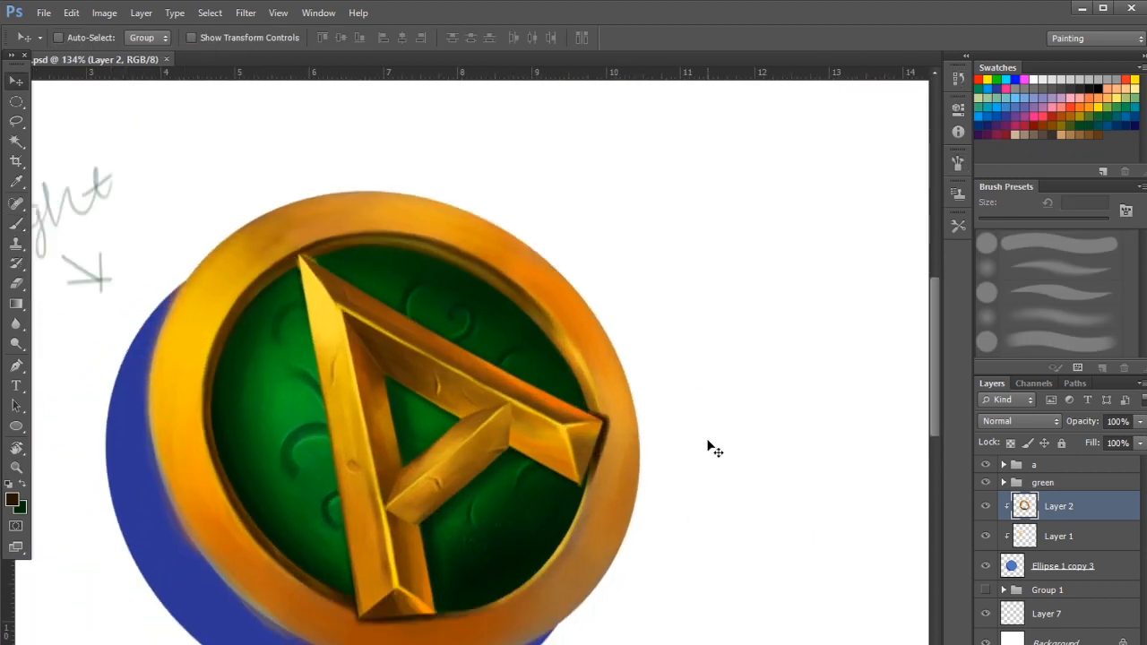
{"action": "left_click_drag", "start_coordinate": [220, 374], "coordinate": [253, 374]}
{"action": "key", "text": "b"}
{"action": "mouse_move", "coordinate": [158, 357]}
{"action": "left_mouse_down"}
{"action": "mouse_move", "coordinate": [189, 400]}
{"action": "mouse_move", "coordinate": [178, 490]}
{"action": "left_mouse_up"}
{"action": "key", "text": "bracketright"}
{"action": "key", "text": "bracketright"}
{"action": "key", "text": "bracketright"}
{"action": "key", "text": "bracketright"}
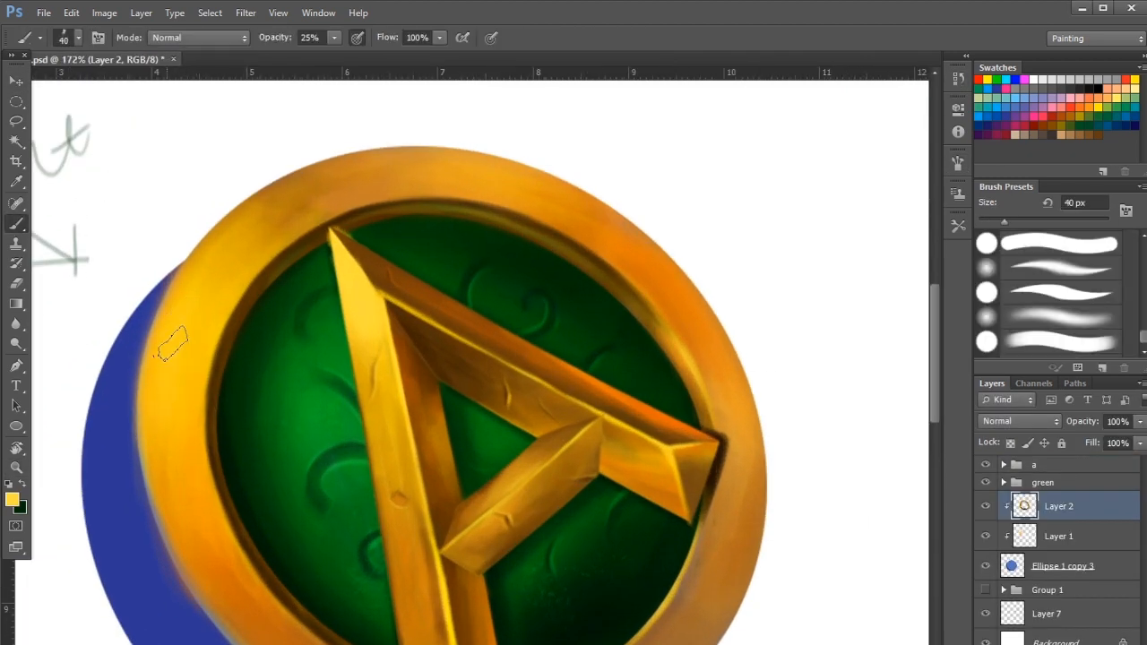
{"action": "left_click_drag", "start_coordinate": [187, 325], "coordinate": [169, 438]}
{"action": "left_click_drag", "start_coordinate": [121, 316], "coordinate": [166, 315]}
{"action": "left_click_drag", "start_coordinate": [309, 430], "coordinate": [284, 269]}
{"action": "left_click_drag", "start_coordinate": [361, 429], "coordinate": [330, 423]}
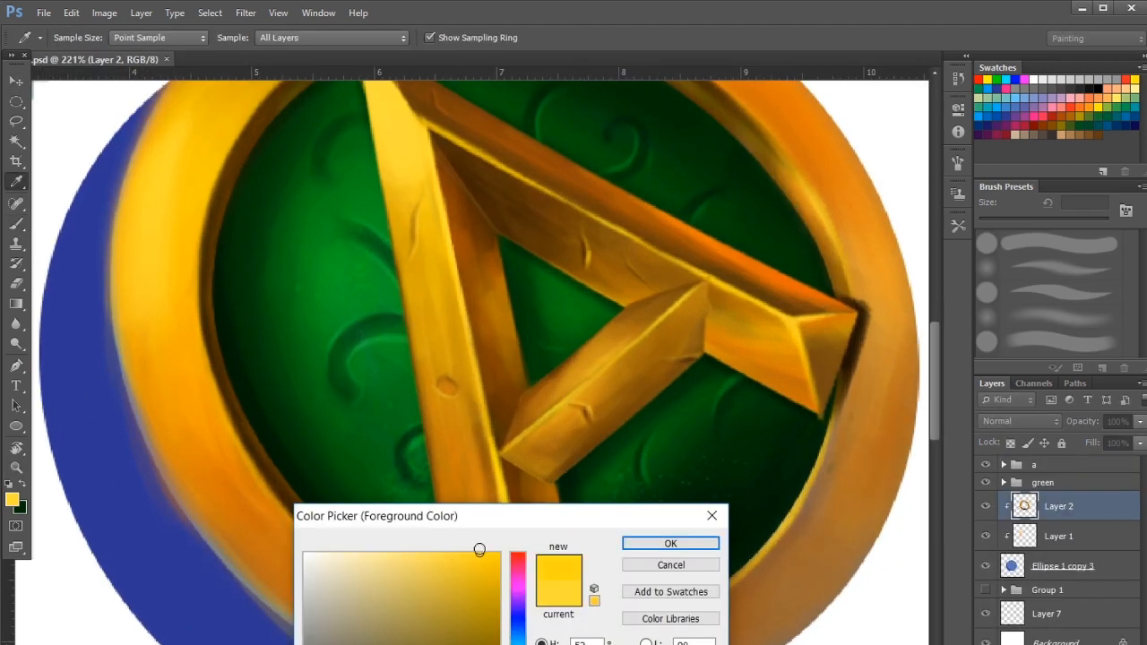
Paint a small notch in the rim's lower-left inner edge in dark green, gold and brown with a 9 px brush at 33°, and save
{"action": "left_click", "coordinate": [669, 543]}
{"action": "left_click", "coordinate": [958, 163]}
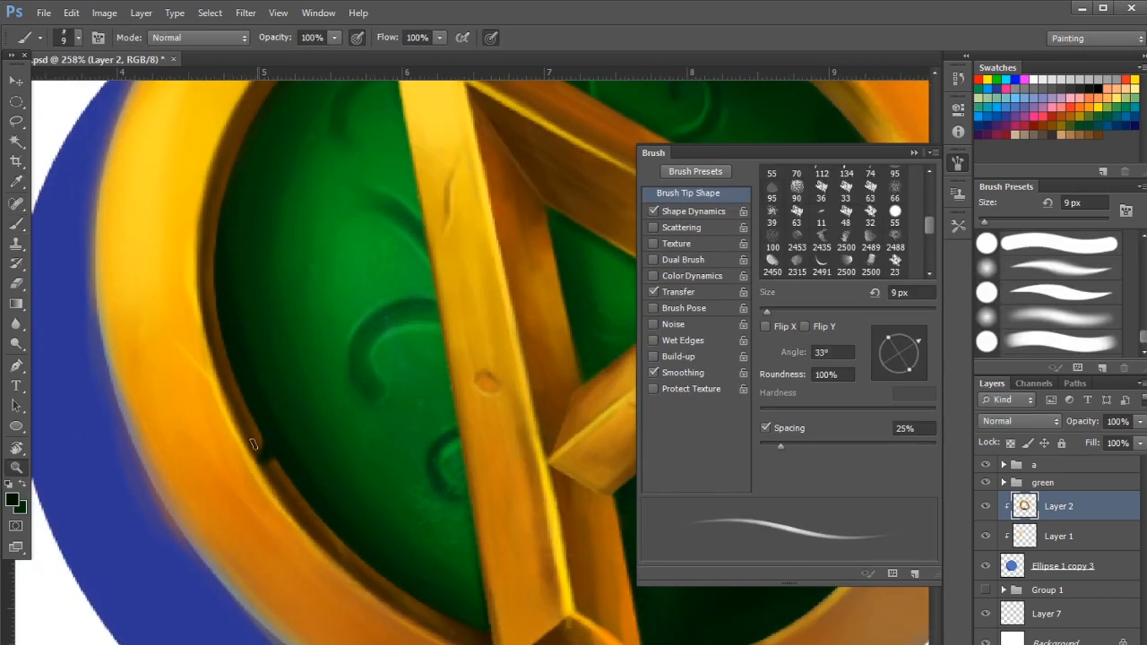
{"action": "left_click_drag", "start_coordinate": [269, 455], "coordinate": [309, 455]}
{"action": "left_click", "coordinate": [199, 453], "text": "alt"}
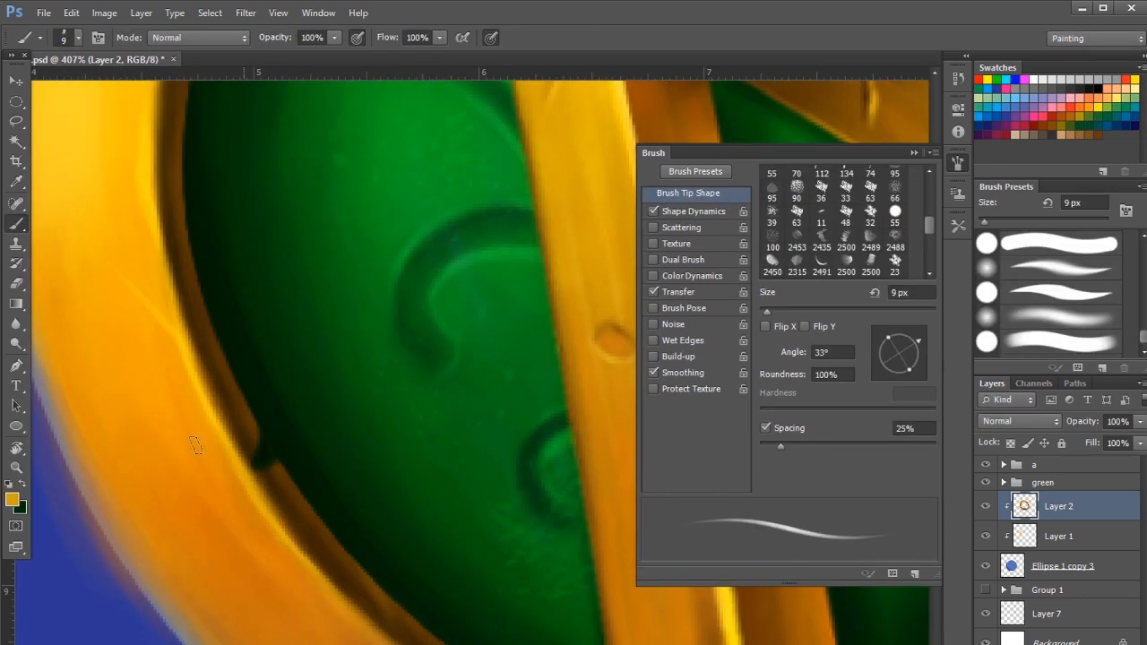
{"action": "left_click_drag", "start_coordinate": [183, 498], "coordinate": [148, 498]}
{"action": "left_click_drag", "start_coordinate": [267, 437], "coordinate": [309, 439]}
{"action": "left_click", "coordinate": [217, 466], "text": "alt"}
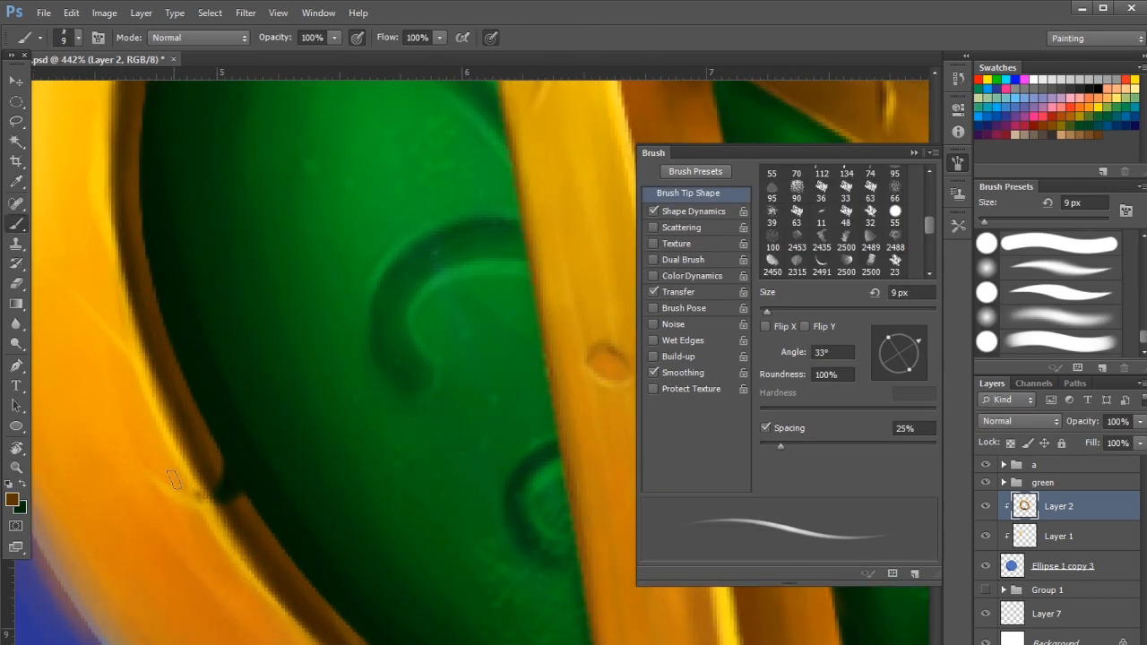
{"action": "left_click_drag", "start_coordinate": [221, 448], "coordinate": [179, 452]}
{"action": "key", "text": "ctrl+s"}
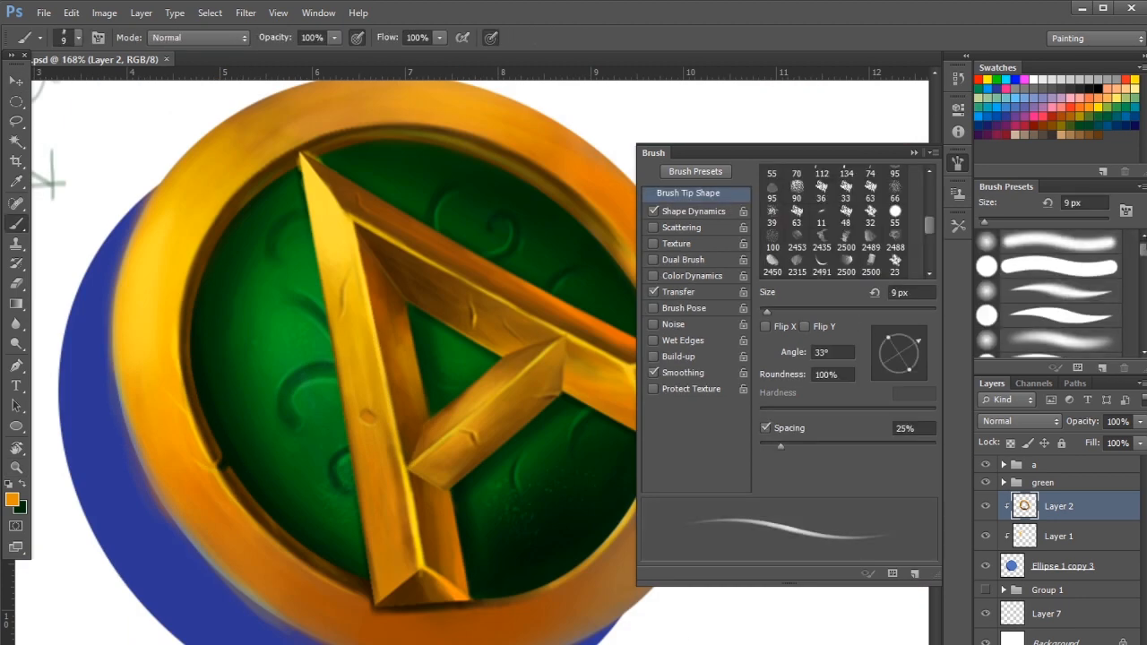
Choose a spatter brush at 43 px, speckle the rim's surface with orange tones for texture, and save the document
{"action": "left_click_drag", "start_coordinate": [1143, 337], "coordinate": [1143, 276]}
{"action": "left_click", "coordinate": [1061, 272]}
{"action": "left_click_drag", "start_coordinate": [143, 363], "coordinate": [154, 363]}
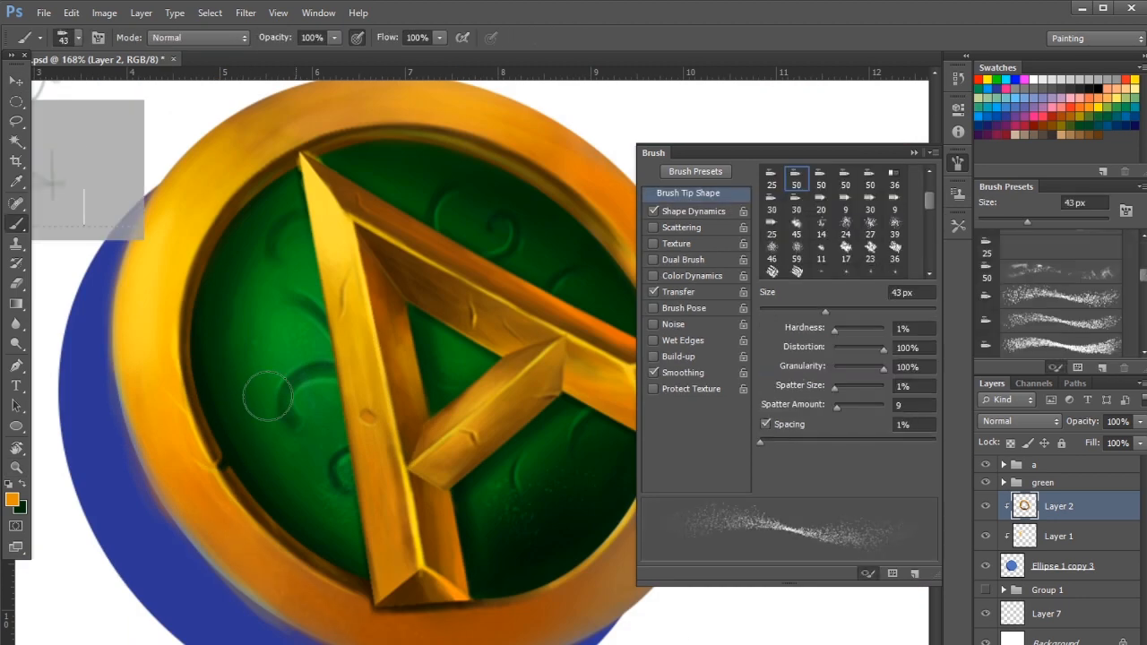
{"action": "scroll", "coordinate": [346, 567], "scroll_direction": "down", "scroll_amount": 3}
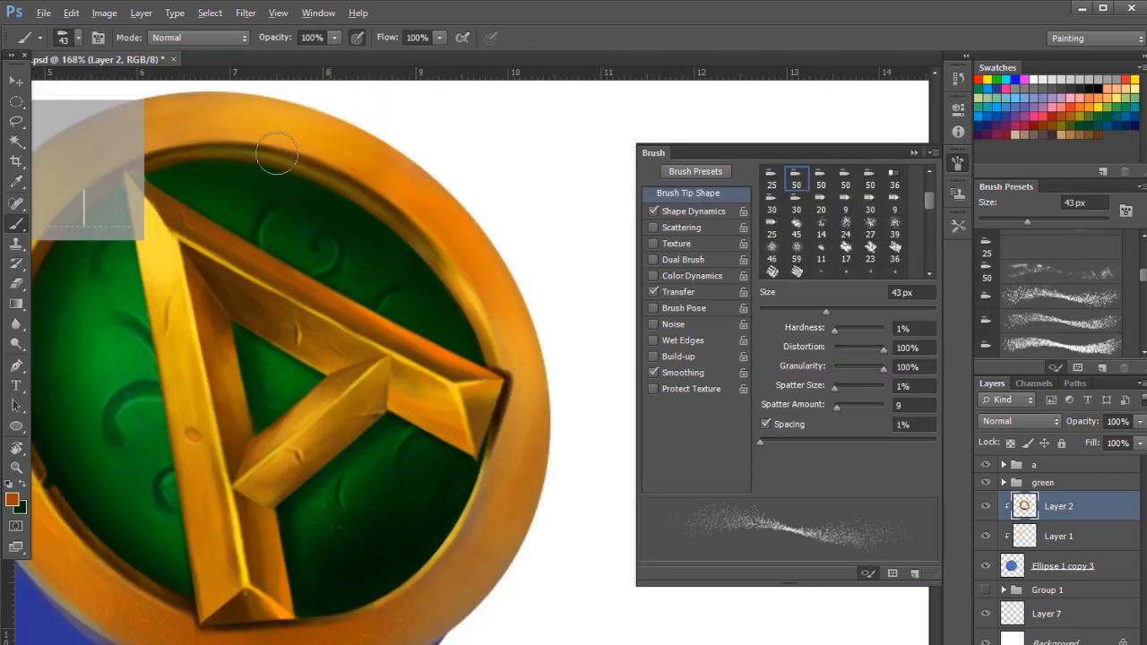
{"action": "key", "text": "ctrl+s"}
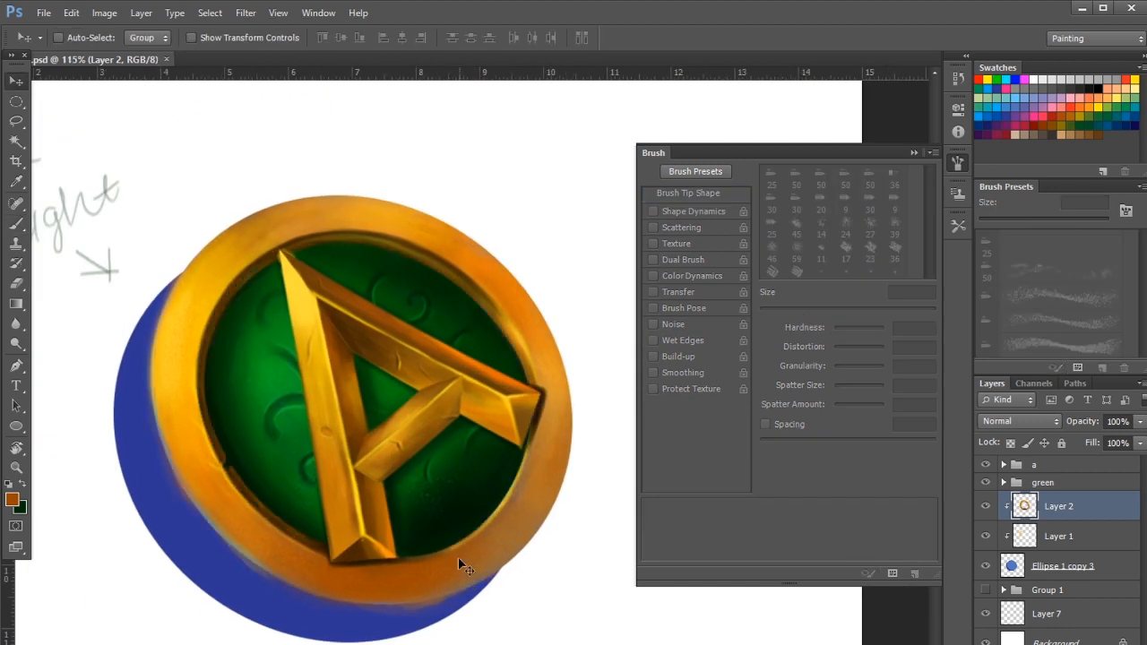
{"action": "left_click_drag", "start_coordinate": [266, 529], "coordinate": [337, 529]}
Choose the textured 2500 brush tip, reduce it to 3 px, and sample a dark brown for detailing the rim
{"action": "left_click_drag", "start_coordinate": [1143, 275], "coordinate": [1143, 337]}
{"action": "left_click", "coordinate": [1062, 344]}
{"action": "left_click_drag", "start_coordinate": [182, 467], "coordinate": [224, 466]}
{"action": "left_click", "coordinate": [192, 422]}
{"action": "left_click_drag", "start_coordinate": [1102, 222], "coordinate": [1008, 222]}
{"action": "left_click_drag", "start_coordinate": [217, 468], "coordinate": [152, 468]}
{"action": "key", "text": "ctrl+alt+z"}
{"action": "left_click_drag", "start_coordinate": [217, 437], "coordinate": [291, 437]}
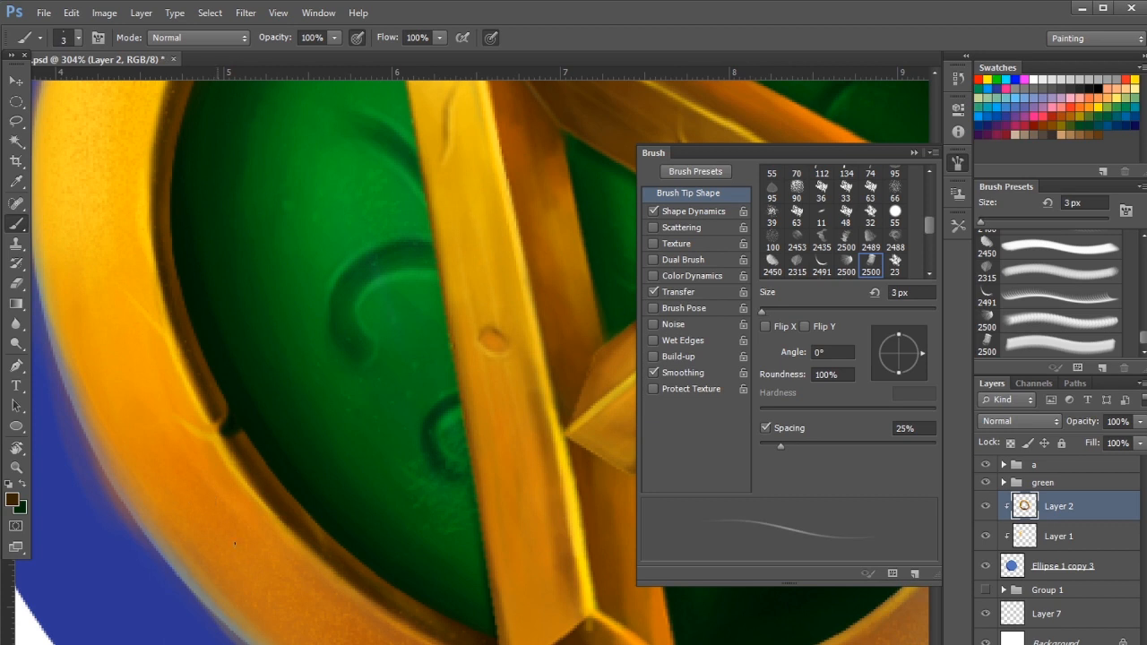
Set the second paint color to bright orange and paint a fine dark scratch on the rim's lower-left face
{"action": "key", "text": "x"}
{"action": "left_click", "coordinate": [12, 499]}
{"action": "left_click", "coordinate": [552, 394]}
{"action": "left_click", "coordinate": [671, 544]}
{"action": "key", "text": "x"}
{"action": "left_click_drag", "start_coordinate": [273, 537], "coordinate": [220, 488]}
{"action": "mouse_move", "coordinate": [304, 499]}
{"action": "left_mouse_down"}
{"action": "mouse_move", "coordinate": [240, 499]}
{"action": "mouse_move", "coordinate": [359, 499]}
{"action": "left_mouse_up"}
Paint more small scratches along the lower-left rim with a 7 px brush, alternating dark brown and orange, and save
{"action": "key", "text": "x"}
{"action": "key", "text": "bracketright"}
{"action": "key", "text": "bracketright"}
{"action": "key", "text": "bracketright"}
{"action": "key", "text": "bracketright"}
{"action": "left_click_drag", "start_coordinate": [368, 592], "coordinate": [305, 526]}
{"action": "key", "text": "x"}
{"action": "left_click_drag", "start_coordinate": [334, 579], "coordinate": [327, 628]}
{"action": "mouse_move", "coordinate": [361, 531]}
{"action": "left_mouse_down"}
{"action": "mouse_move", "coordinate": [309, 520]}
{"action": "mouse_move", "coordinate": [405, 504]}
{"action": "left_mouse_up"}
{"action": "key", "text": "x"}
{"action": "left_click_drag", "start_coordinate": [448, 574], "coordinate": [379, 431]}
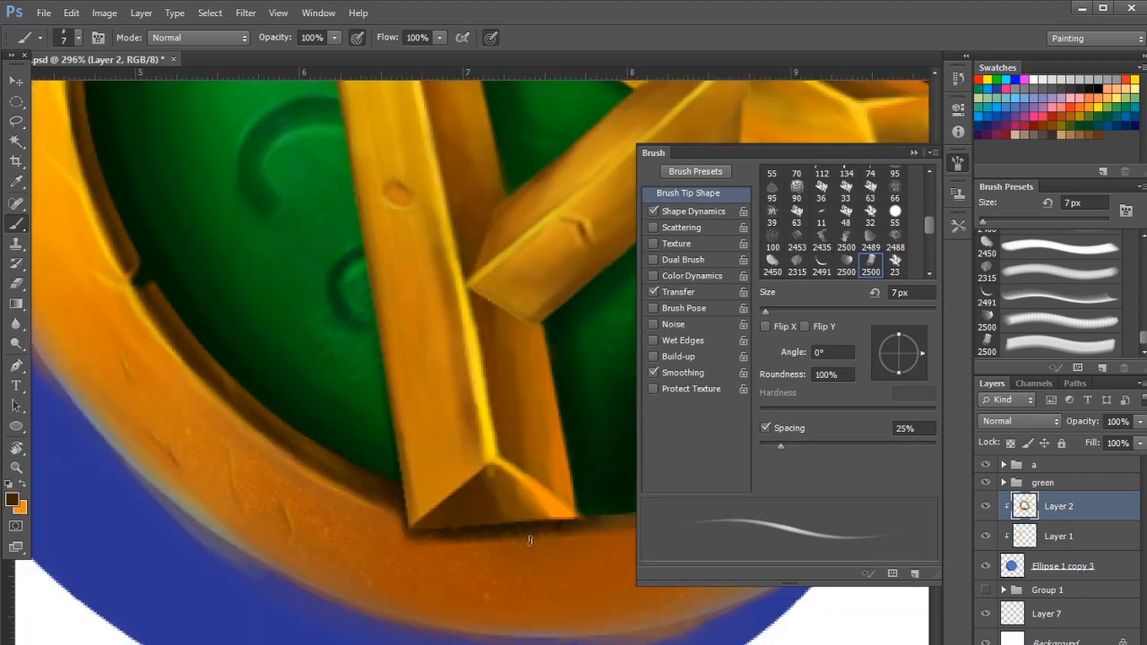
{"action": "key", "text": "ctrl+s"}
Paint small cracks at the bottom and lower-right inner edge of the rim in dark brown and yellow, and save
{"action": "left_click_drag", "start_coordinate": [502, 547], "coordinate": [435, 537]}
{"action": "left_click_drag", "start_coordinate": [367, 518], "coordinate": [402, 531]}
{"action": "key", "text": "x"}
{"action": "left_click_drag", "start_coordinate": [546, 500], "coordinate": [494, 513]}
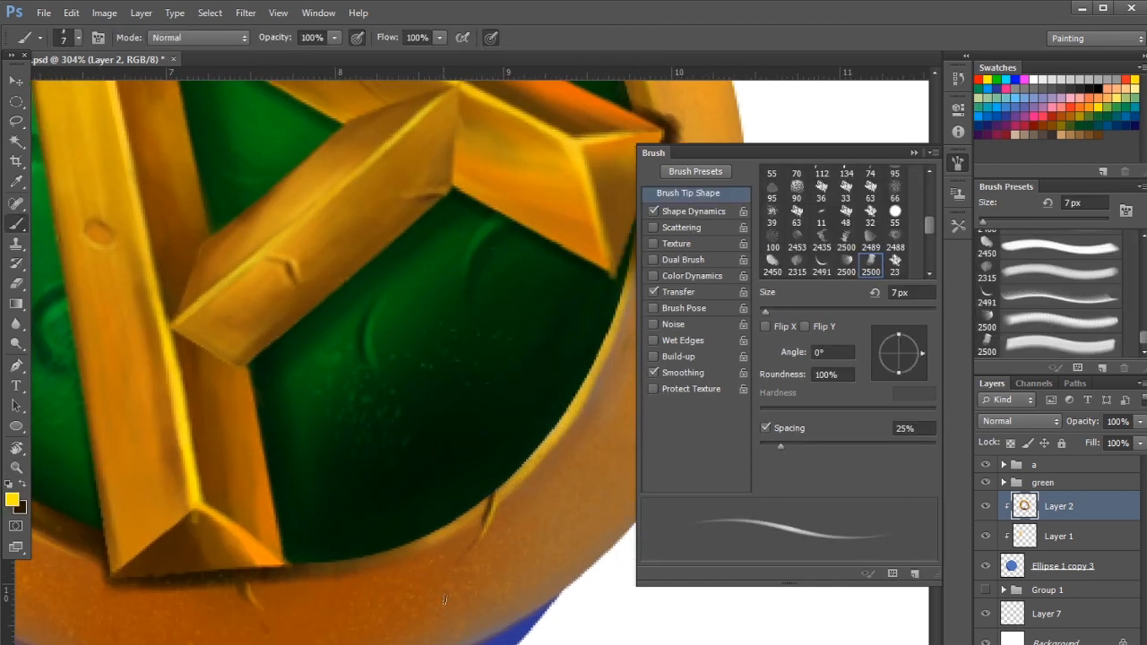
{"action": "left_click_drag", "start_coordinate": [627, 587], "coordinate": [576, 589]}
{"action": "key", "text": "ctrl+s"}
Paint yellow highlights along the rim's left and upper-left inner edge with the 7 px brush
{"action": "left_click_drag", "start_coordinate": [372, 395], "coordinate": [414, 398]}
{"action": "left_click_drag", "start_coordinate": [184, 269], "coordinate": [239, 260]}
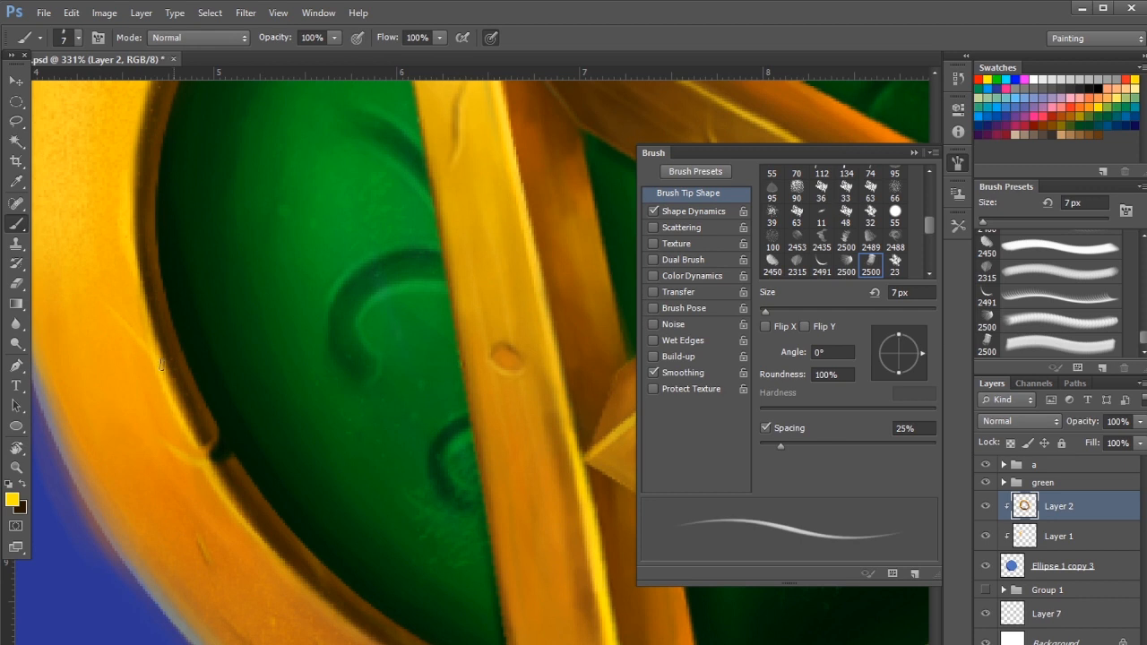
{"action": "left_click_drag", "start_coordinate": [216, 479], "coordinate": [271, 552]}
{"action": "left_click_drag", "start_coordinate": [285, 392], "coordinate": [231, 393]}
{"action": "left_click_drag", "start_coordinate": [413, 361], "coordinate": [441, 361]}
{"action": "left_click_drag", "start_coordinate": [382, 482], "coordinate": [350, 482]}
{"action": "left_click_drag", "start_coordinate": [164, 400], "coordinate": [201, 398]}
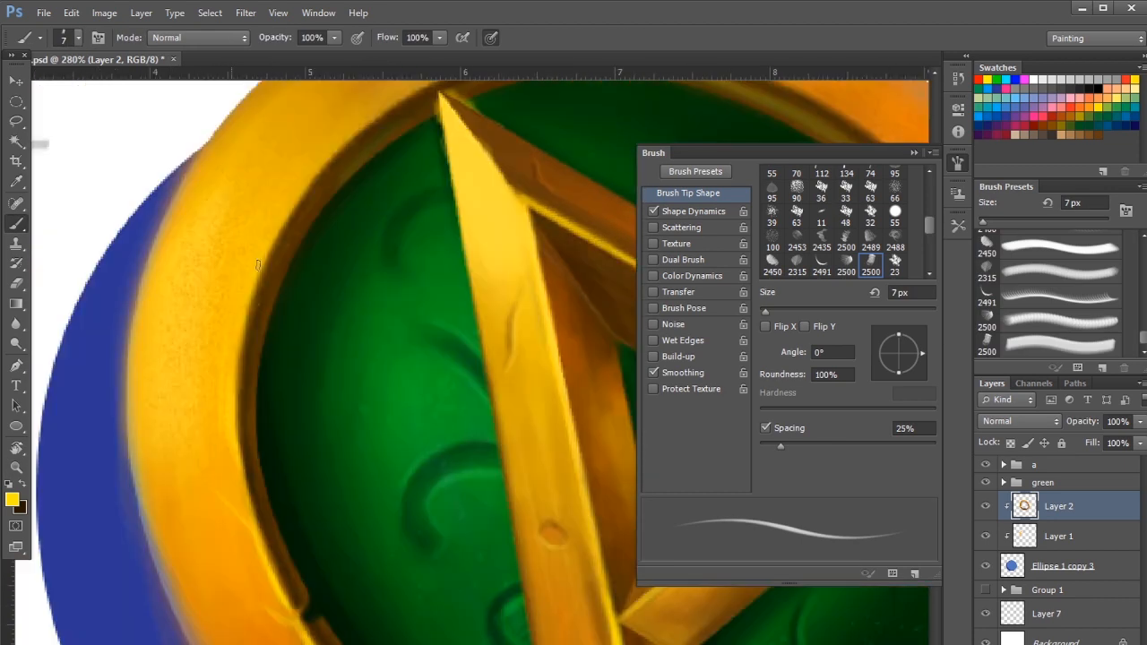
{"action": "left_click_drag", "start_coordinate": [261, 432], "coordinate": [213, 432]}
{"action": "left_click_drag", "start_coordinate": [235, 358], "coordinate": [268, 358]}
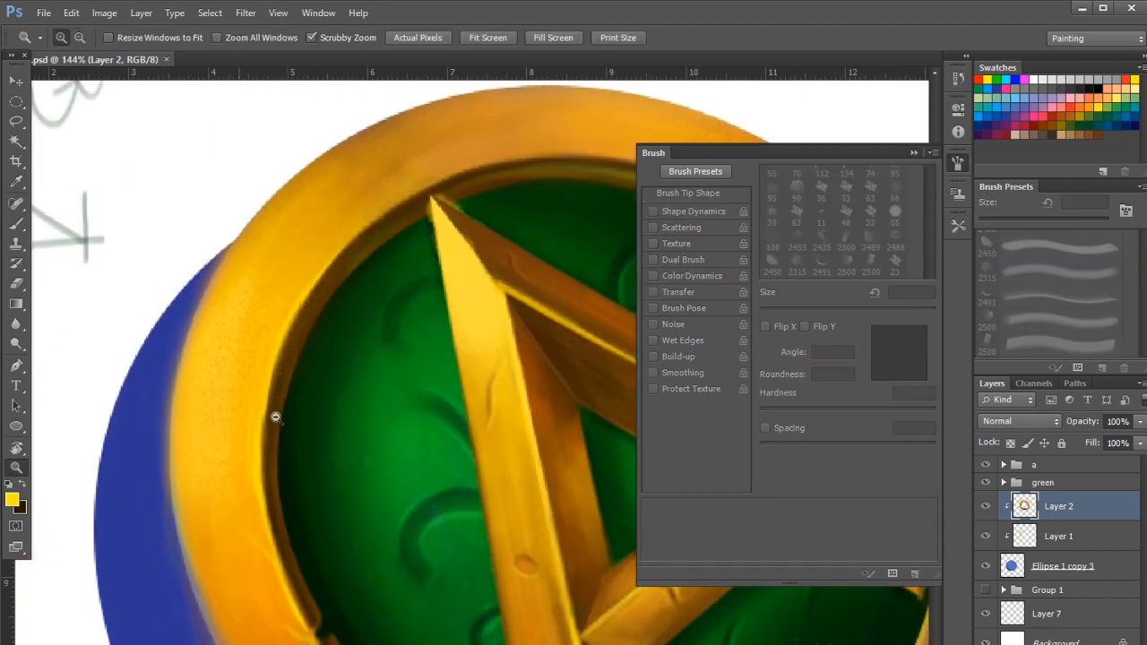
Lower the brush opacity to 62% and shade the left and lower-left outer edge of the rim's face
{"action": "left_click_drag", "start_coordinate": [199, 571], "coordinate": [199, 403]}
{"action": "left_click", "coordinate": [357, 38]}
{"action": "left_click", "coordinate": [335, 38]}
{"action": "left_click_drag", "start_coordinate": [333, 55], "coordinate": [299, 55]}
{"action": "mouse_move", "coordinate": [230, 506]}
{"action": "left_mouse_down"}
{"action": "mouse_move", "coordinate": [134, 371]}
{"action": "mouse_move", "coordinate": [206, 480]}
{"action": "left_mouse_up"}
{"action": "left_click_drag", "start_coordinate": [221, 428], "coordinate": [167, 361]}
{"action": "left_click_drag", "start_coordinate": [157, 418], "coordinate": [242, 493]}
{"action": "left_click_drag", "start_coordinate": [217, 453], "coordinate": [243, 493]}
{"action": "left_click_drag", "start_coordinate": [405, 471], "coordinate": [365, 471]}
Draw a closed Pen path around the coin's blue side below the rim and convert it to a selection
{"action": "key", "text": "p"}
{"action": "left_click_drag", "start_coordinate": [322, 319], "coordinate": [315, 420]}
{"action": "left_click", "coordinate": [199, 180]}
{"action": "left_click_drag", "start_coordinate": [167, 419], "coordinate": [219, 552]}
{"action": "left_click_drag", "start_coordinate": [505, 621], "coordinate": [673, 596]}
{"action": "left_click", "coordinate": [505, 620], "text": "alt"}
{"action": "mouse_move", "coordinate": [592, 545]}
{"action": "left_mouse_down"}
{"action": "mouse_move", "coordinate": [400, 538]}
{"action": "mouse_move", "coordinate": [507, 465]}
{"action": "mouse_move", "coordinate": [425, 465]}
{"action": "mouse_move", "coordinate": [482, 455]}
{"action": "left_mouse_up"}
{"action": "left_click", "coordinate": [549, 600]}
{"action": "left_click", "coordinate": [417, 637]}
{"action": "left_click", "coordinate": [199, 158]}
{"action": "key", "text": "ctrl+Return"}
Fill the selected coin side with orange sampled from the rim on a new clipped layer, deselect, and save
{"action": "key", "text": "ctrl+shift+n"}
{"action": "key", "text": "Return"}
{"action": "key", "text": "b"}
{"action": "left_click", "coordinate": [175, 300], "text": "alt"}
{"action": "key", "text": "ctrl+z"}
{"action": "mouse_move", "coordinate": [224, 414]}
{"action": "left_mouse_down"}
{"action": "mouse_move", "coordinate": [190, 363]}
{"action": "mouse_move", "coordinate": [208, 367]}
{"action": "mouse_move", "coordinate": [195, 336]}
{"action": "left_mouse_up"}
{"action": "key", "text": "ctrl+alt+g"}
{"action": "key", "text": "alt+BackSpace"}
{"action": "key", "text": "ctrl+d"}
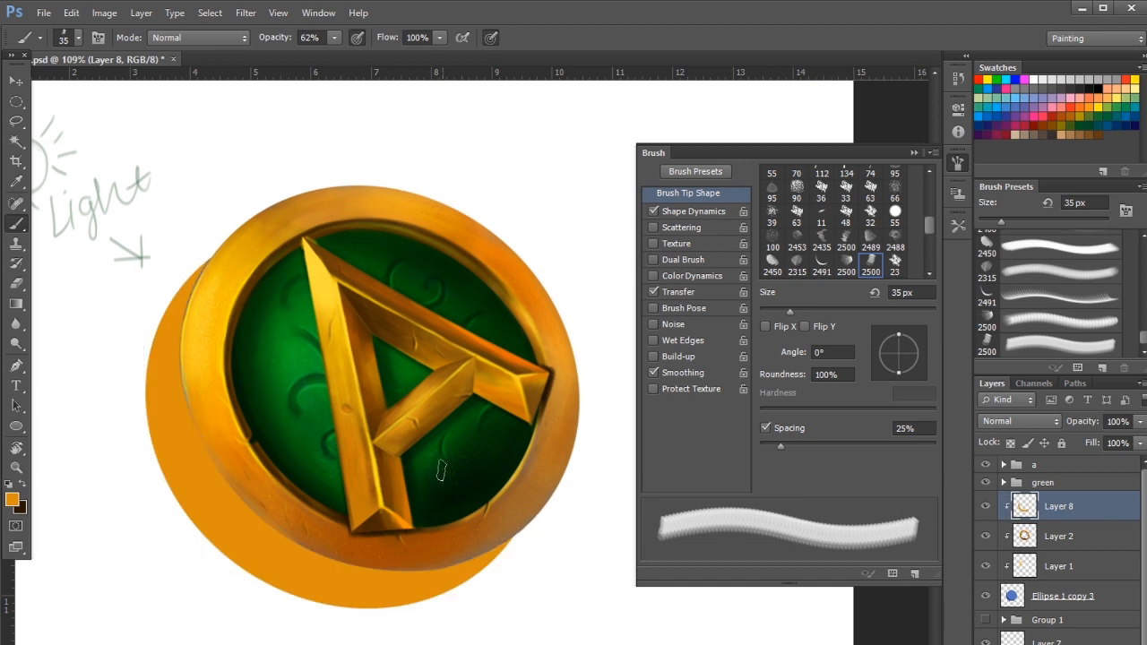
{"action": "left_click_drag", "start_coordinate": [405, 467], "coordinate": [373, 467]}
{"action": "key", "text": "ctrl+s"}
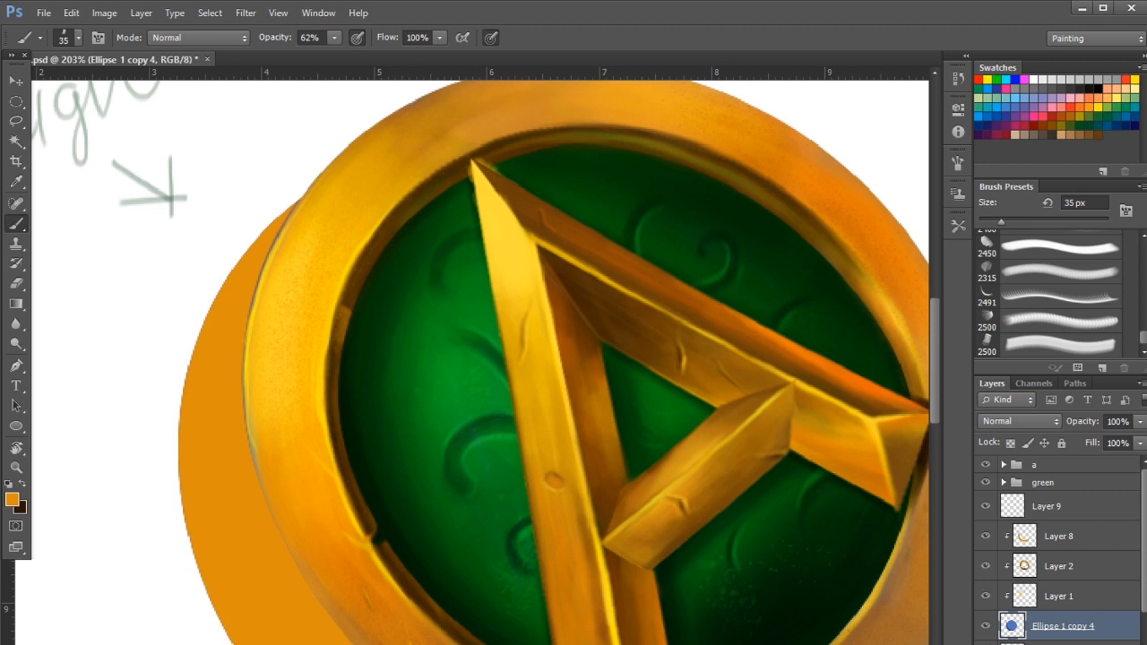
Reshape the left outer edge of the coin's base ellipse with the brush and a 10 px eraser, making it slightly uneven
{"action": "key", "text": "e"}
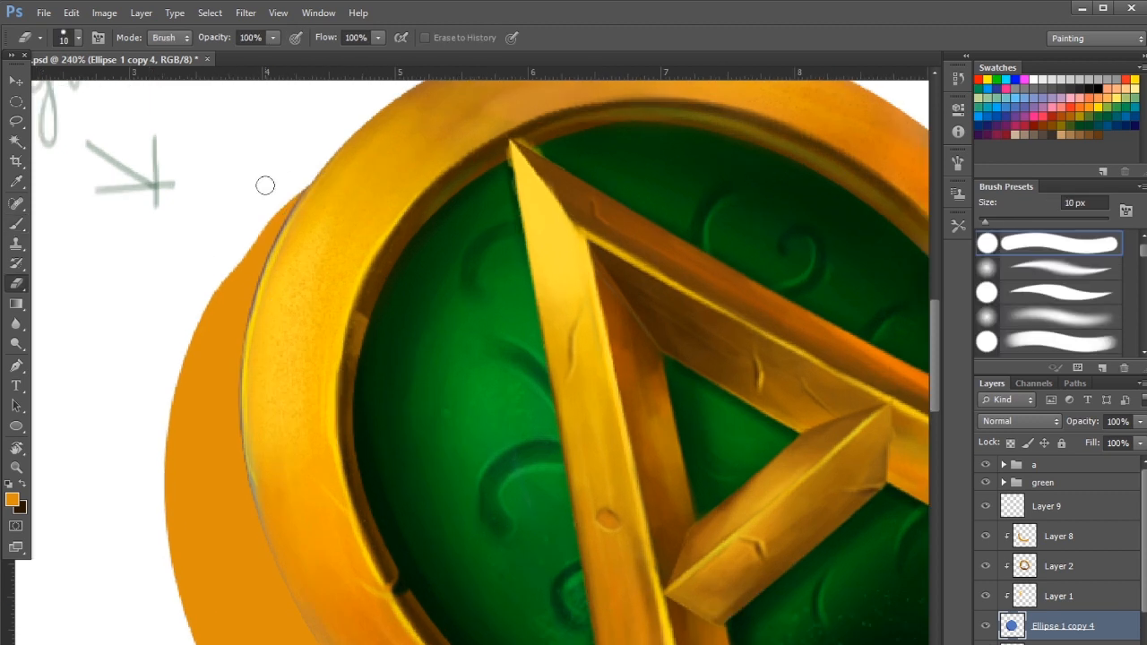
{"action": "key", "text": "b"}
{"action": "left_click_drag", "start_coordinate": [287, 229], "coordinate": [339, 149]}
{"action": "left_click_drag", "start_coordinate": [334, 37], "coordinate": [383, 51]}
{"action": "mouse_move", "coordinate": [283, 228]}
{"action": "left_mouse_down"}
{"action": "mouse_move", "coordinate": [280, 199]}
{"action": "mouse_move", "coordinate": [297, 183]}
{"action": "left_mouse_up"}
{"action": "key", "text": "e"}
{"action": "scroll", "coordinate": [269, 206], "scroll_direction": "down", "scroll_amount": 2}
{"action": "left_click_drag", "start_coordinate": [195, 263], "coordinate": [168, 319]}
{"action": "left_click_drag", "start_coordinate": [178, 387], "coordinate": [142, 342]}
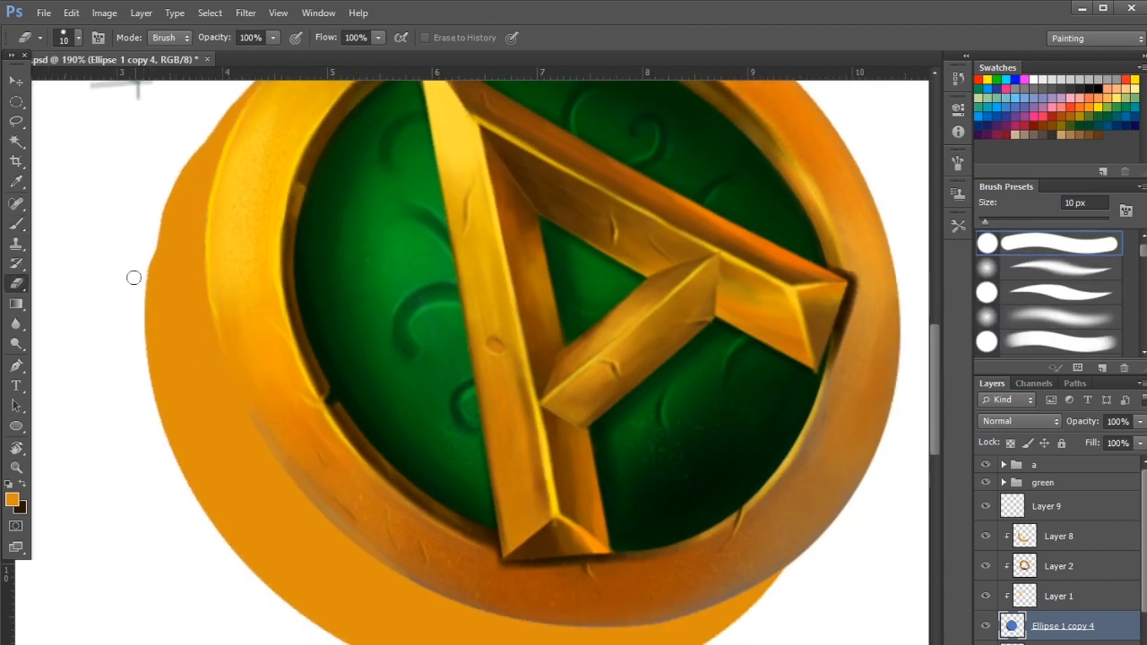
Erase small irregular chips from the coin's bottom and lower-right outer edge, and save the document
{"action": "scroll", "coordinate": [259, 546], "scroll_direction": "down", "scroll_amount": 3}
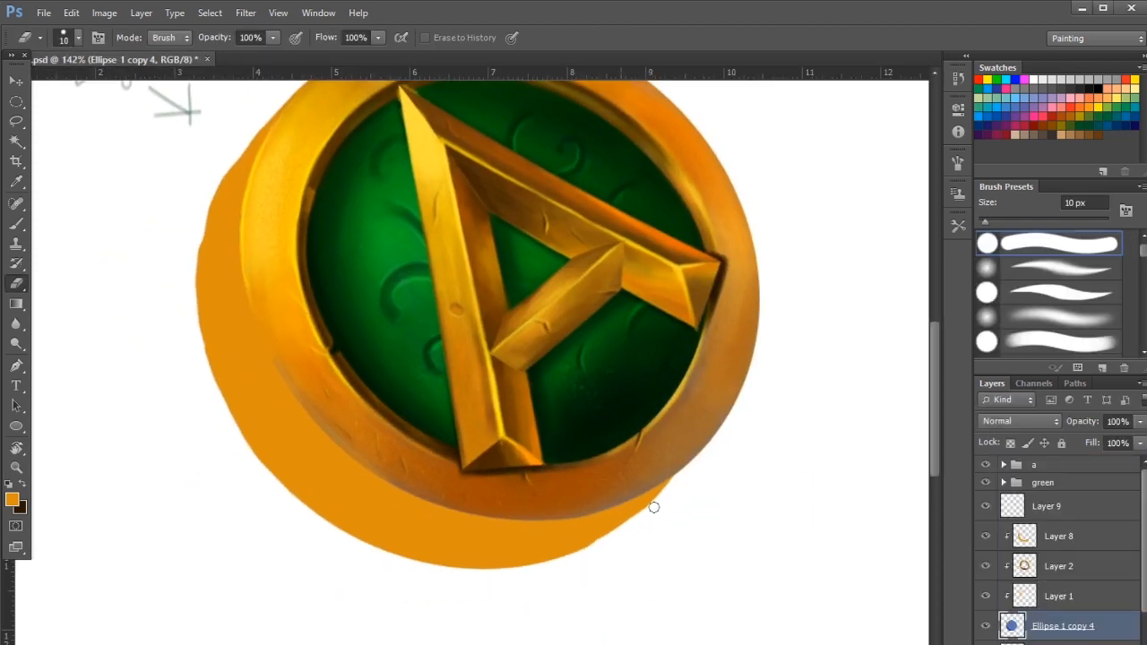
{"action": "left_click_drag", "start_coordinate": [652, 357], "coordinate": [590, 443]}
{"action": "scroll", "coordinate": [618, 453], "scroll_direction": "down", "scroll_amount": 2}
{"action": "key", "text": "v"}
{"action": "scroll", "coordinate": [691, 476], "scroll_direction": "up", "scroll_amount": 2}
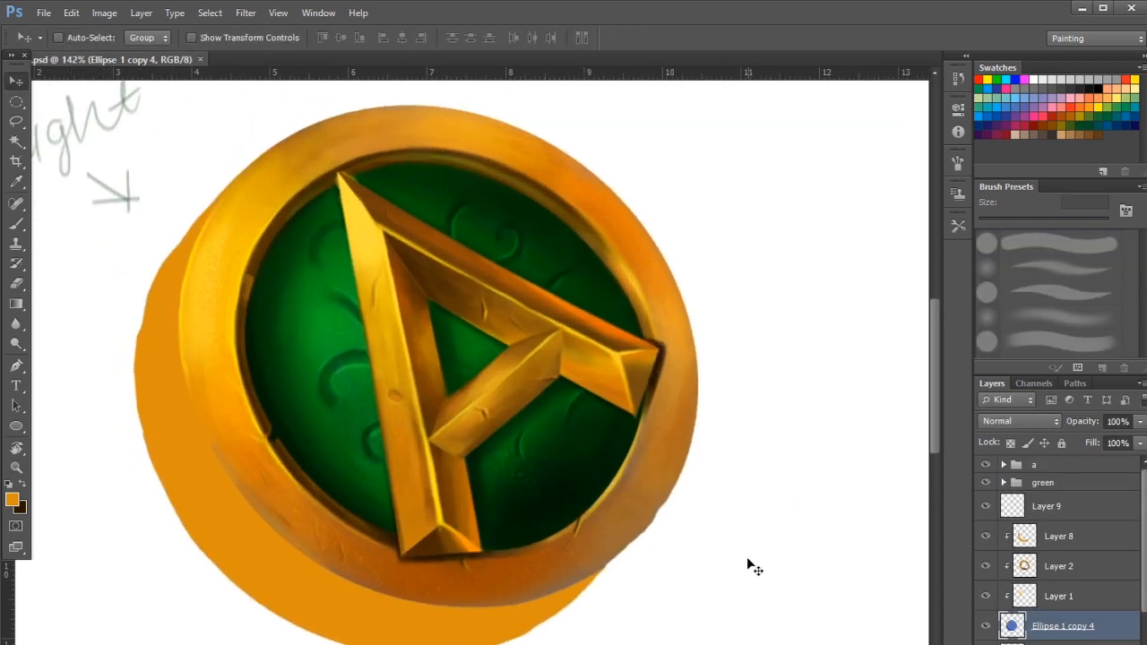
Create a new layer above the orange side layer and clip it to the layer below
{"action": "left_click", "coordinate": [1052, 529]}
{"action": "key", "text": "b"}
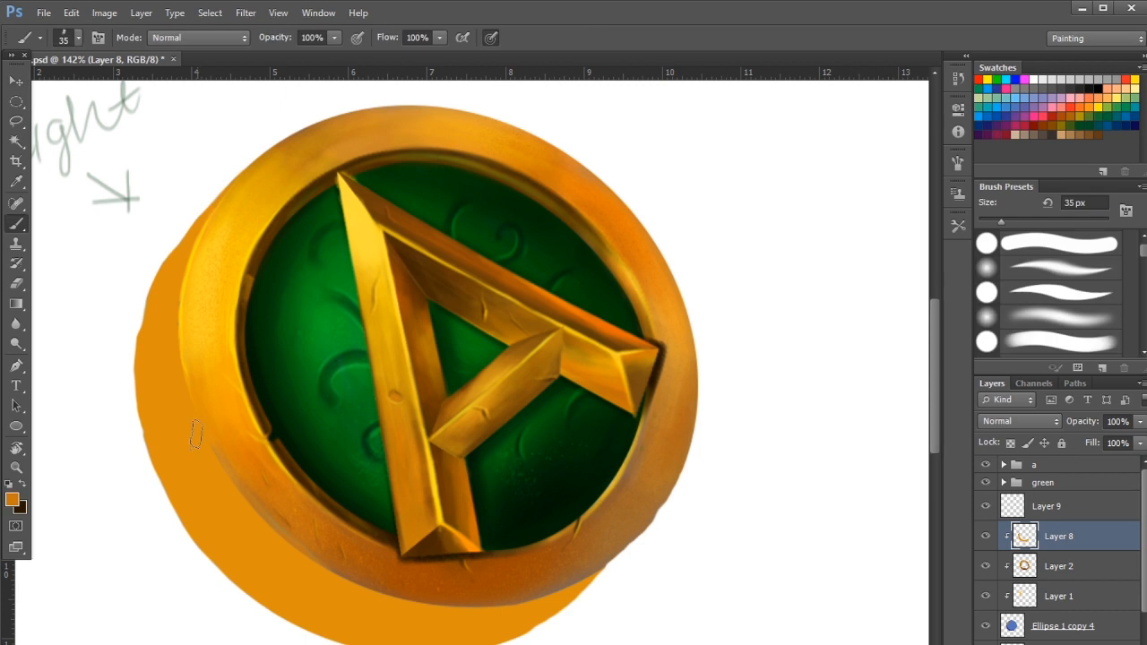
{"action": "left_click", "coordinate": [1028, 513]}
{"action": "left_click", "coordinate": [991, 538]}
{"action": "key", "text": "ctrl+shift+alt+n"}
{"action": "key", "text": "ctrl+alt+g"}
Unclip Layer 8, delete its pixels outside the base ellipse's outline, and deselect
{"action": "left_click", "coordinate": [1064, 565]}
{"action": "left_click", "coordinate": [1013, 644], "text": "ctrl"}
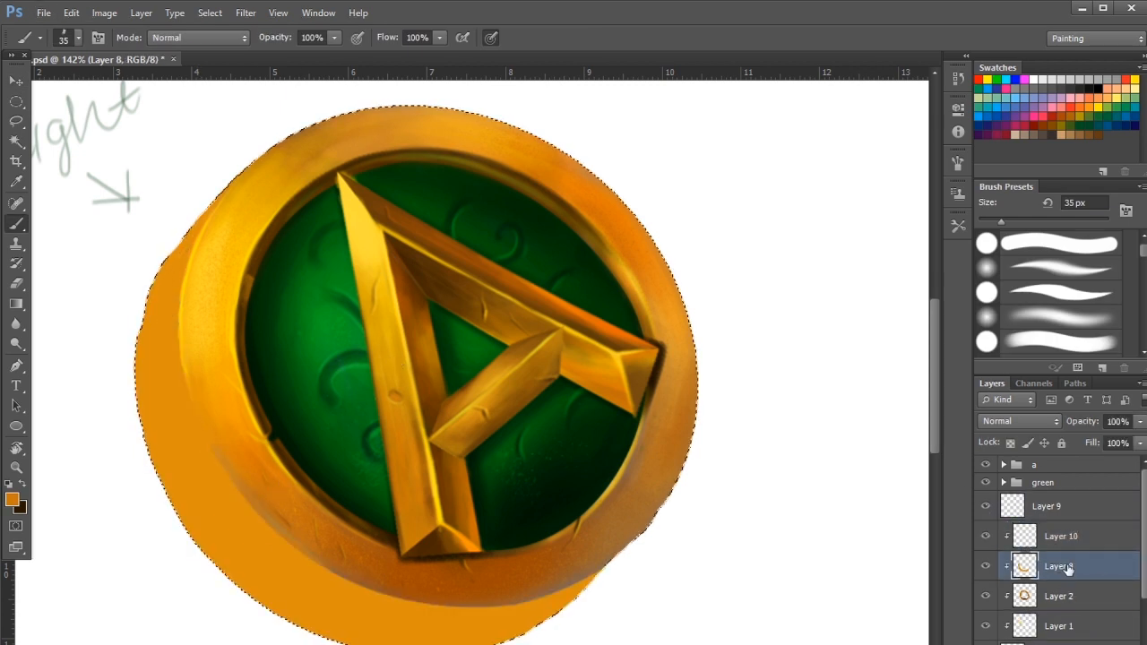
{"action": "key", "text": "ctrl+alt+g"}
{"action": "key", "text": "ctrl+shift+i"}
{"action": "key", "text": "Delete"}
{"action": "key", "text": "ctrl+d"}
Delete the empty Layer 9 and clip Layer 10 to the orange side layer
{"action": "left_click", "coordinate": [1051, 506]}
{"action": "key", "text": "Delete"}
{"action": "key", "text": "ctrl+alt+g"}
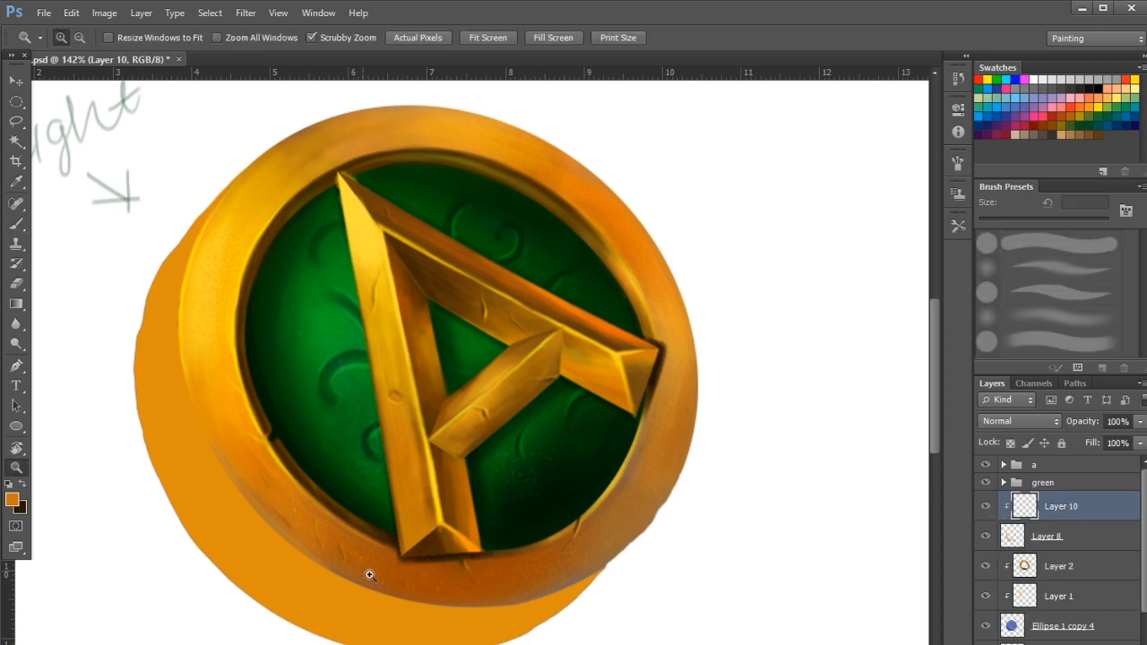